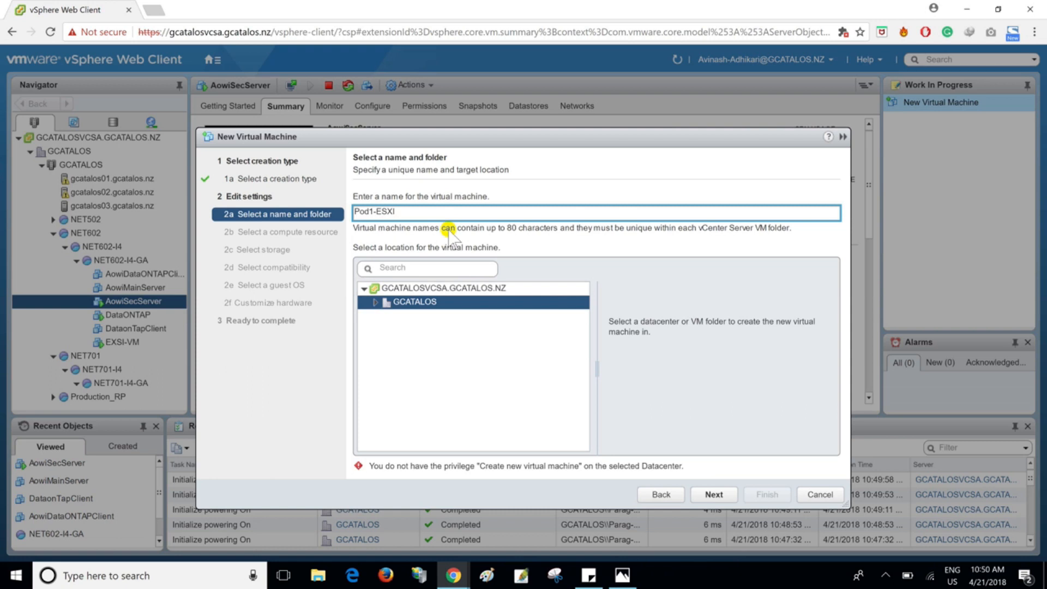
# - Set the virtual machine's location to the NET602-I4-GA folder under GCATALOS, NET602, NET602-I4, and continue to the compute resource settings
pyautogui.click(376, 302)
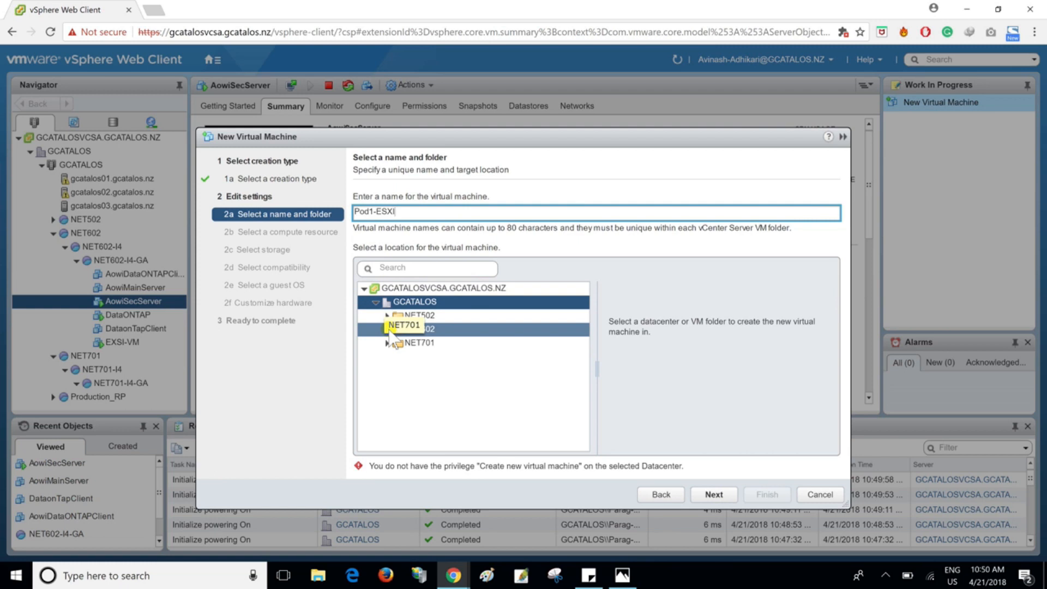
pyautogui.click(388, 330)
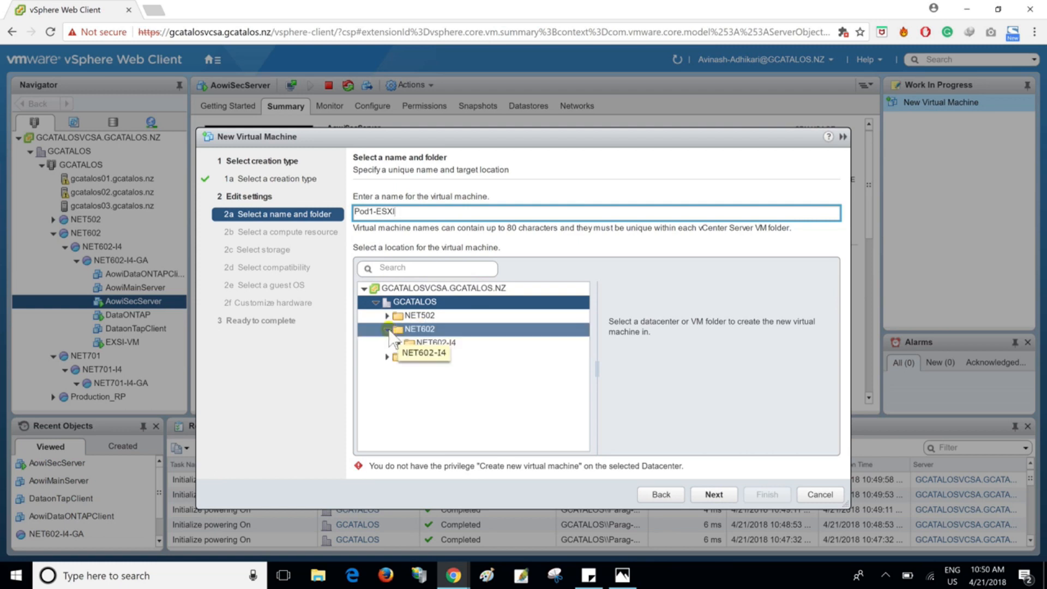
pyautogui.click(400, 343)
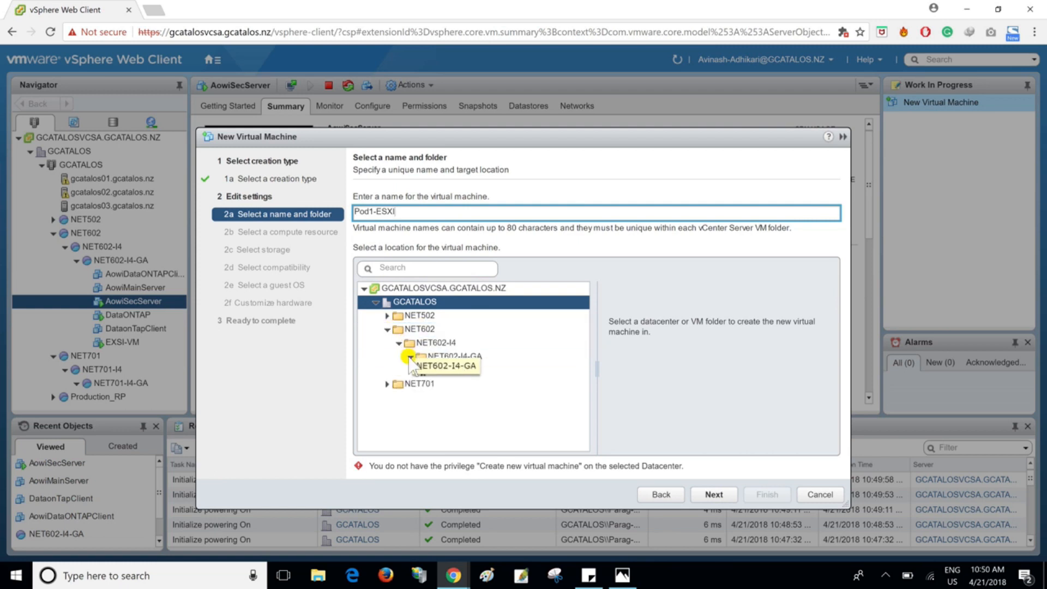
pyautogui.click(450, 357)
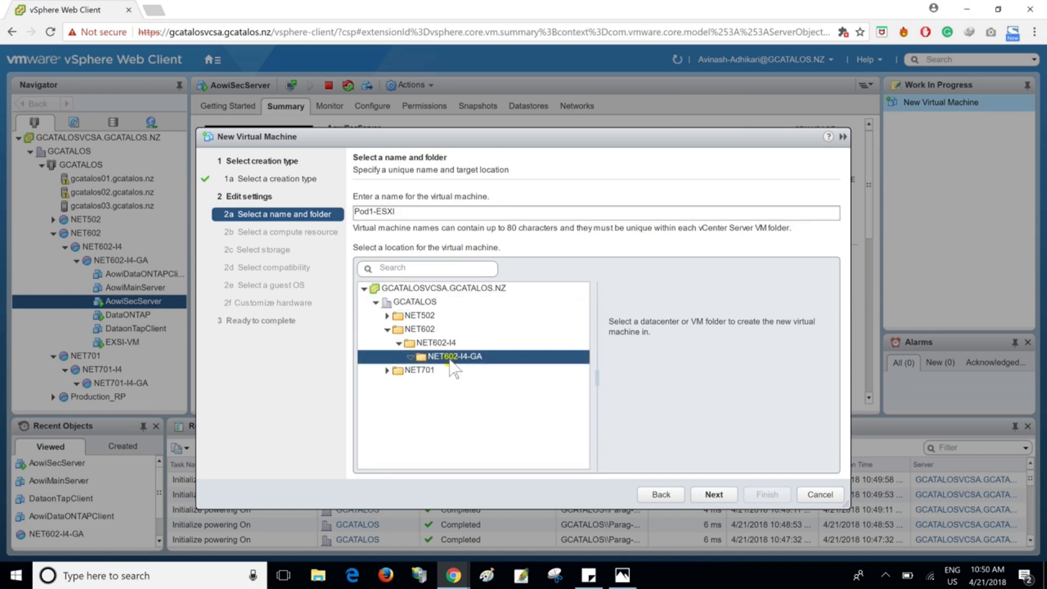
pyautogui.click(716, 494)
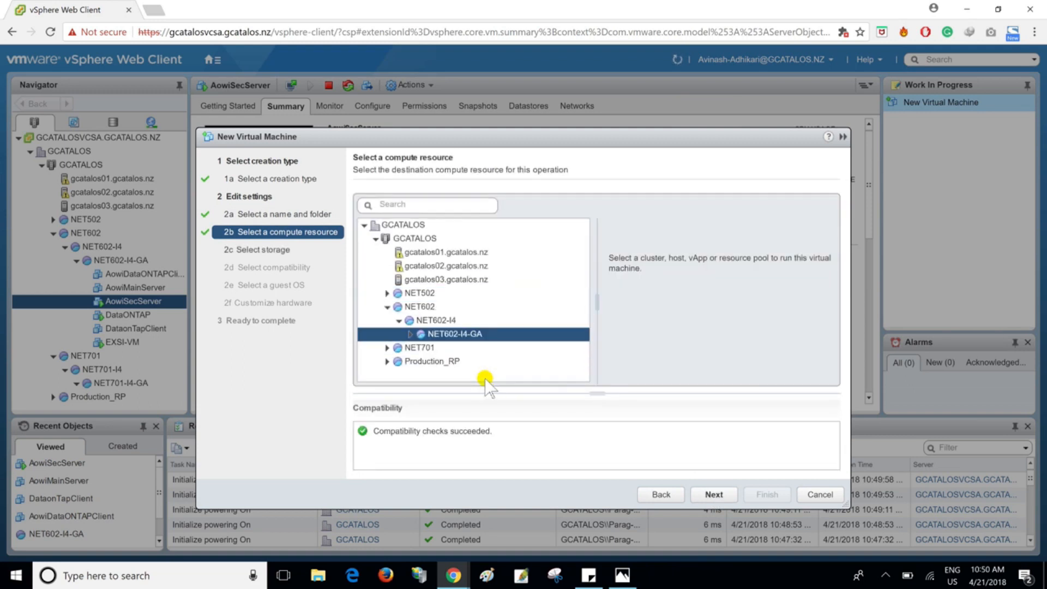
# - Accept NET602-I4-GA as the compute resource and store the virtual machine on the NET602-I4-GA datastore
pyautogui.click(729, 497)
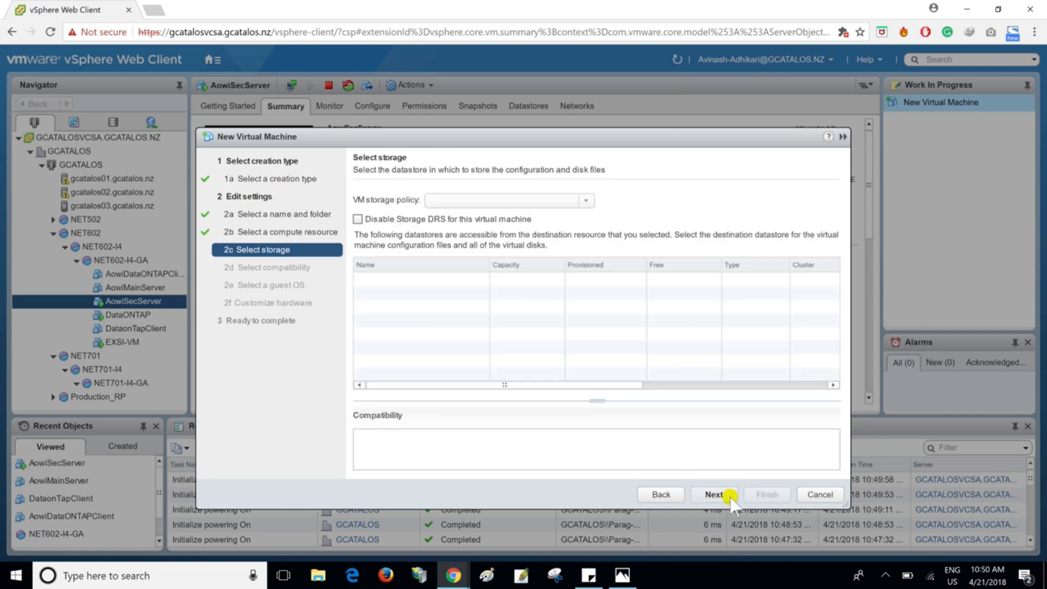
pyautogui.click(386, 278)
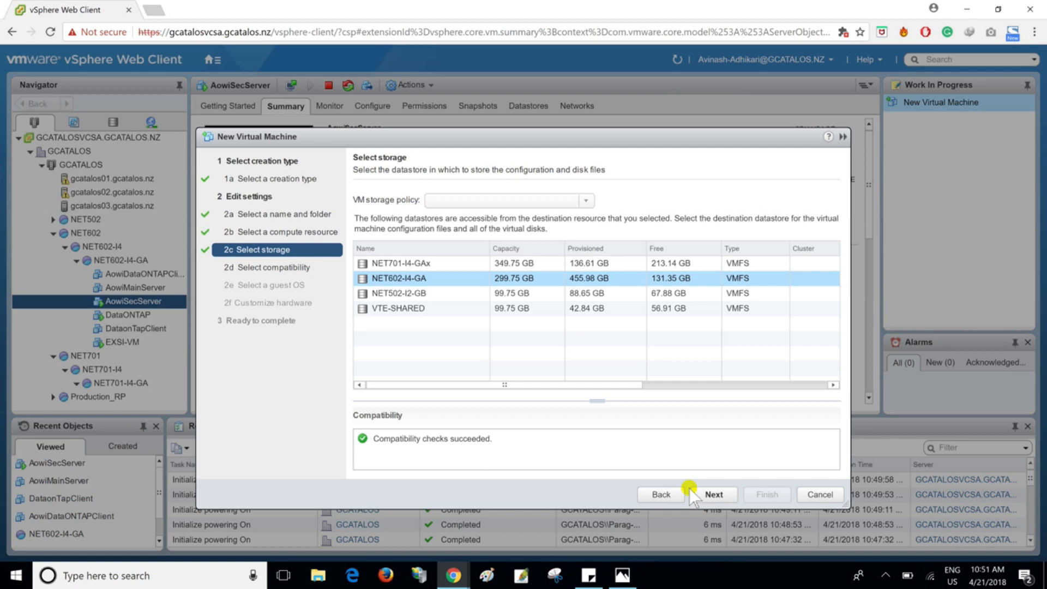
pyautogui.click(711, 494)
# - Set the virtual machine's compatibility to ESXi 5.1 and later, and continue to the guest OS selection
pyautogui.click(580, 234)
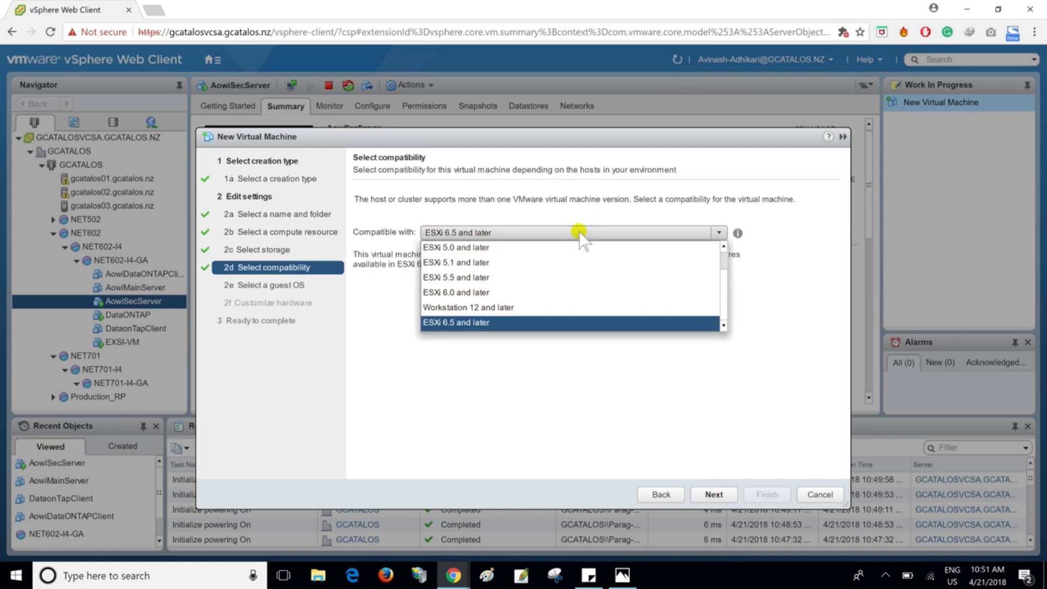
pyautogui.click(480, 263)
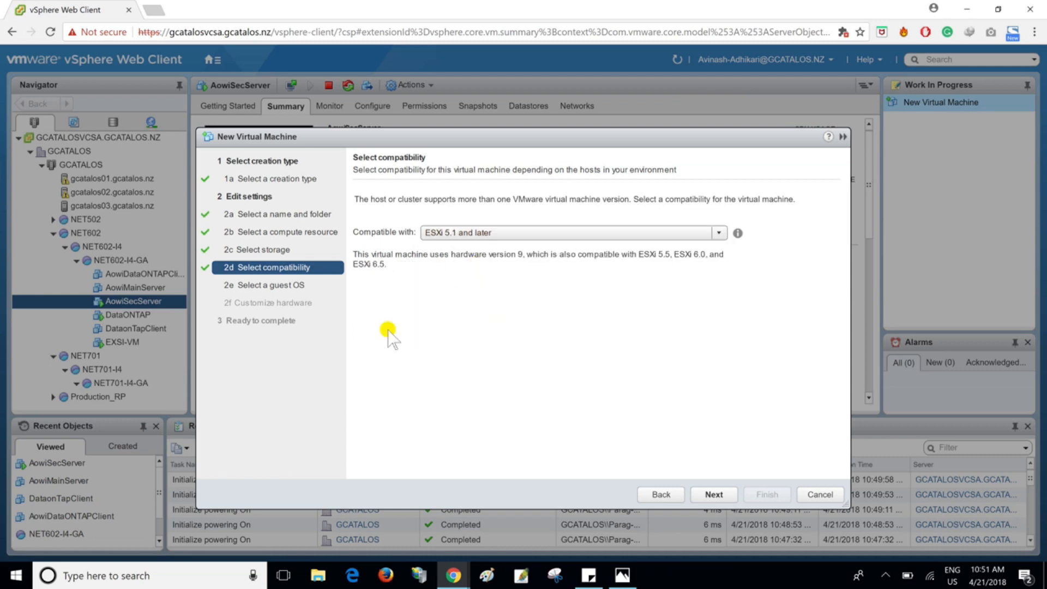
pyautogui.click(728, 495)
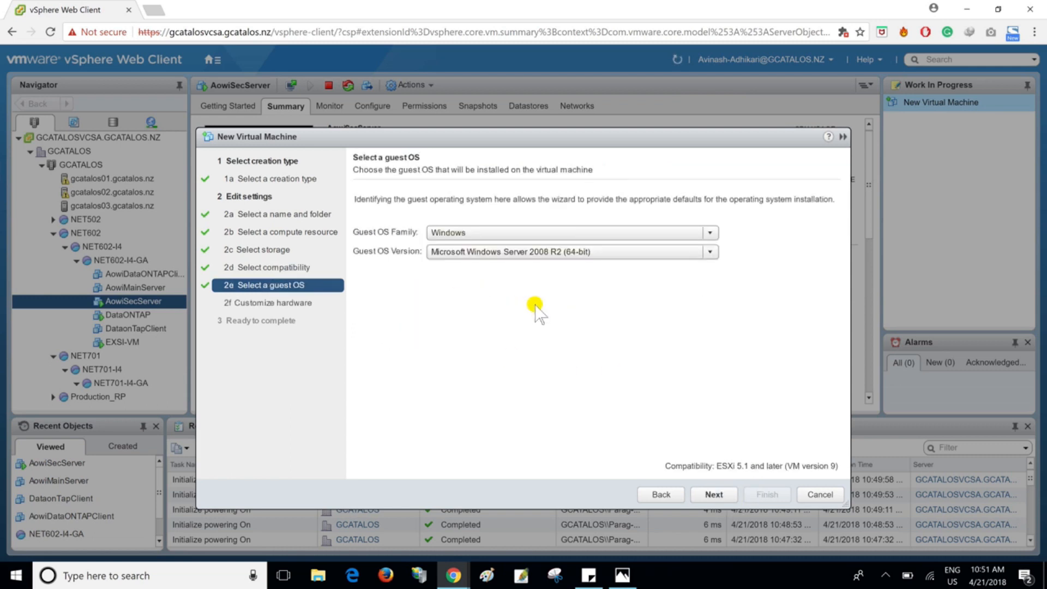
# - Set the guest OS family to Other and the version to FreeBSD (64-bit), and continue to the hardware settings
pyautogui.click(498, 233)
pyautogui.click(483, 279)
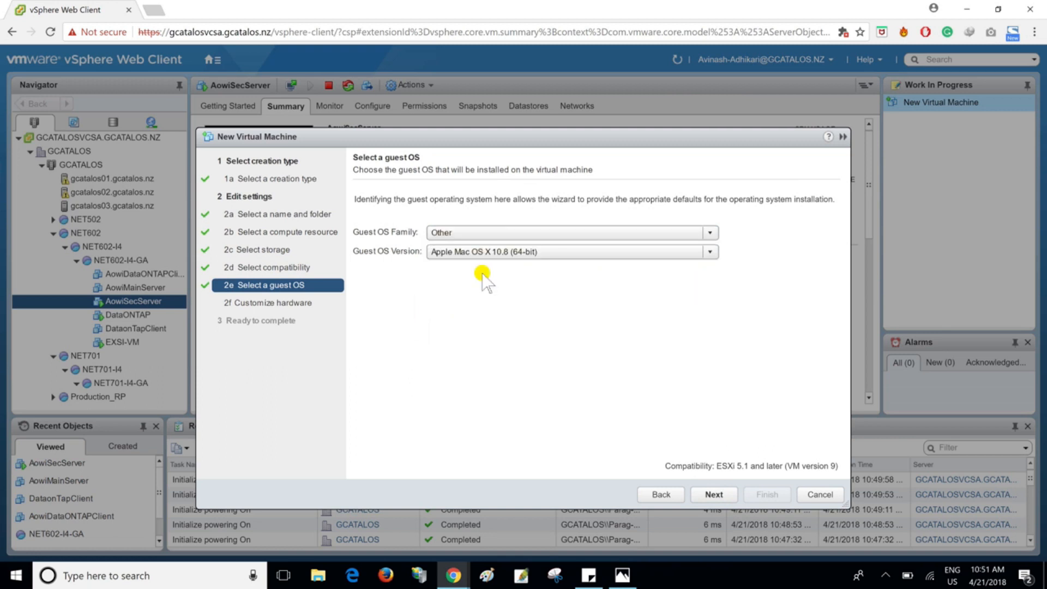
pyautogui.click(488, 252)
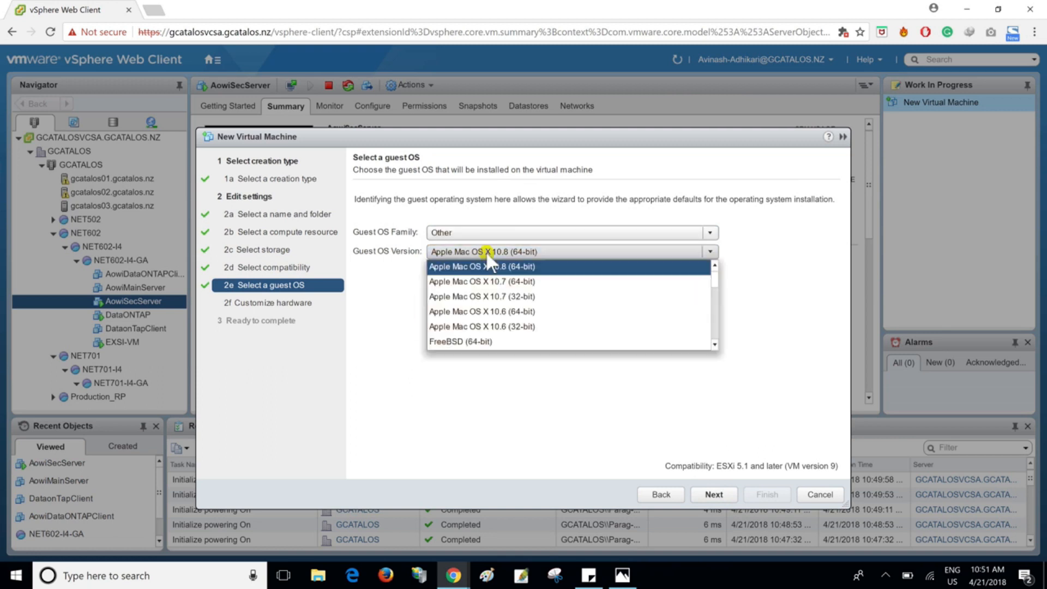
pyautogui.click(714, 344)
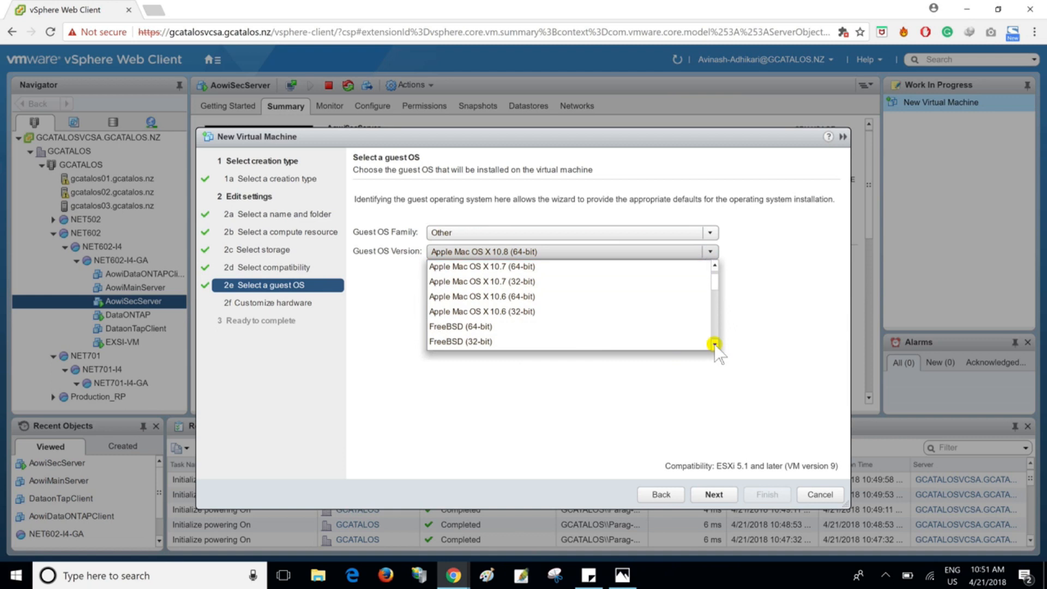
pyautogui.click(491, 327)
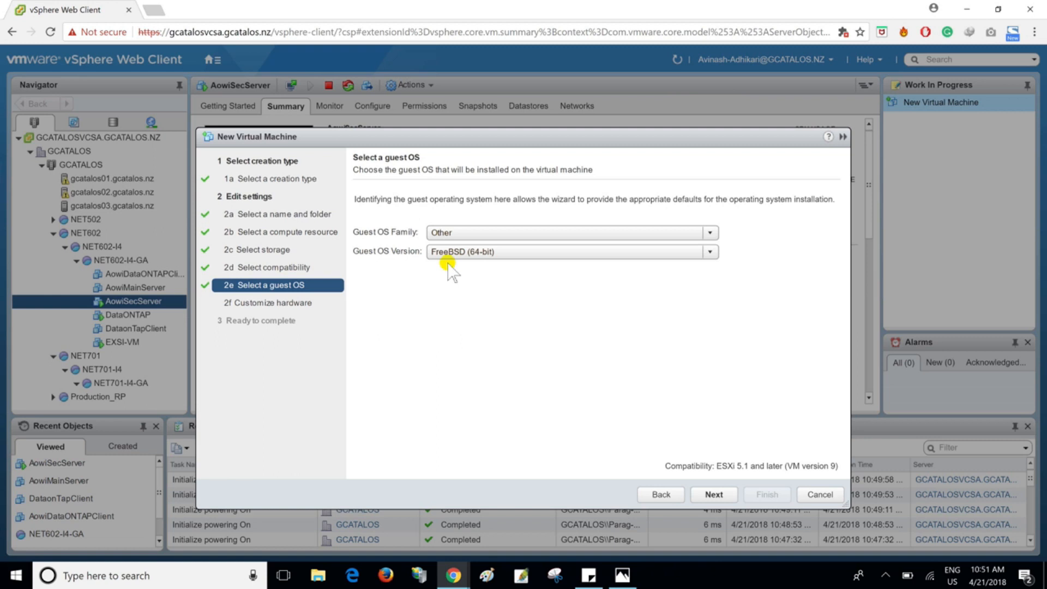
pyautogui.click(714, 494)
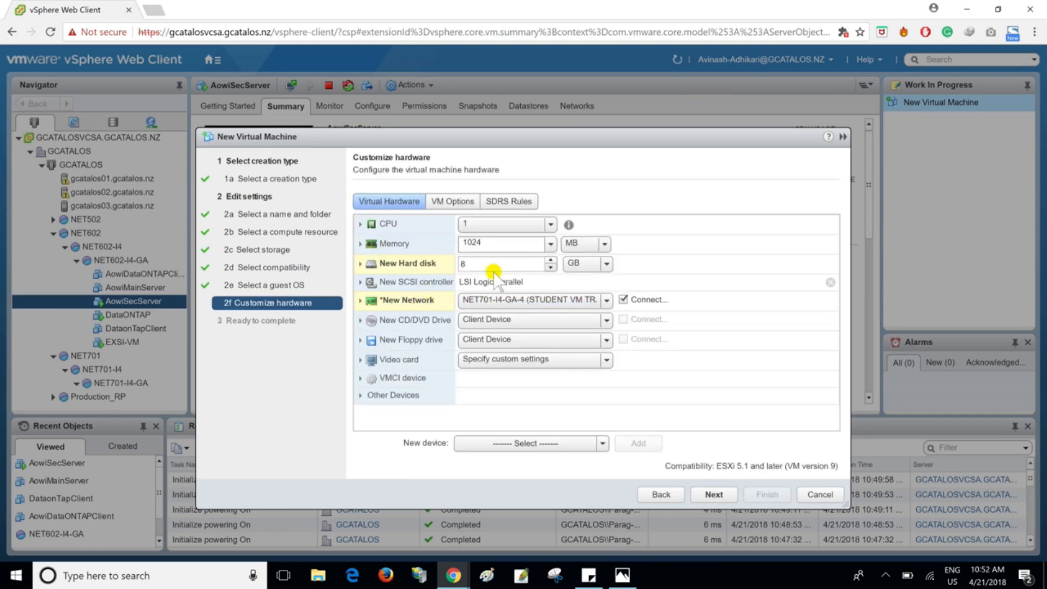
# - Set the new hard disk's size to 40 GB and the memory to 8 GB
pyautogui.click(460, 267)
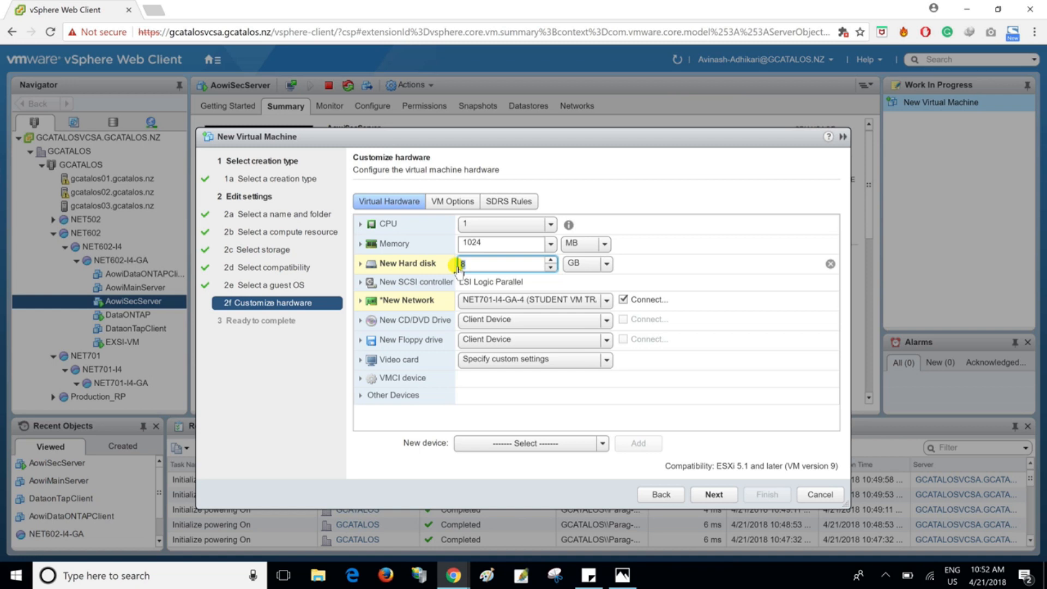
pyautogui.write('40')
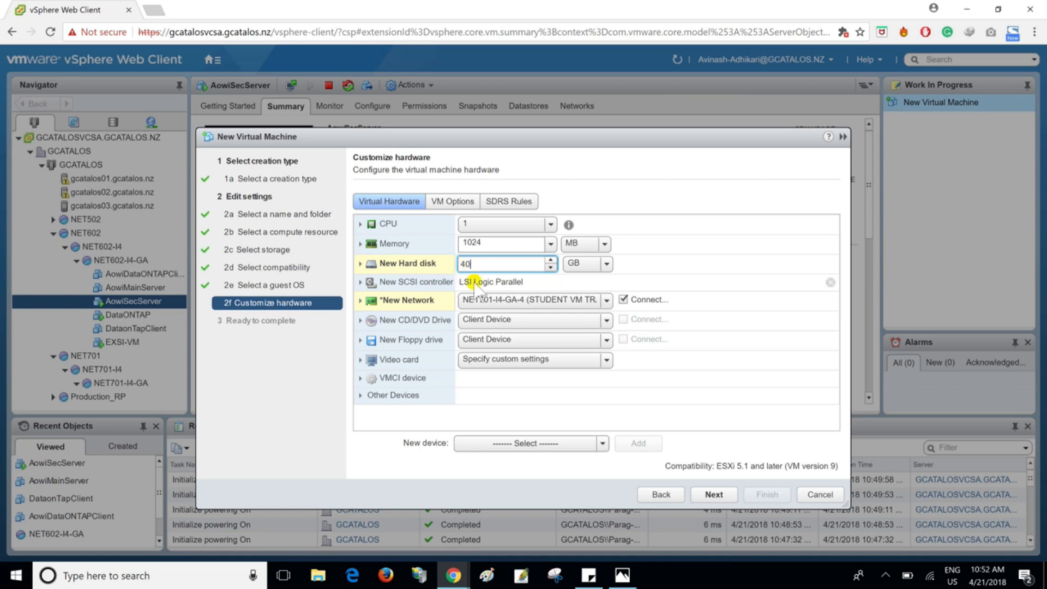
pyautogui.click(588, 244)
pyautogui.click(579, 273)
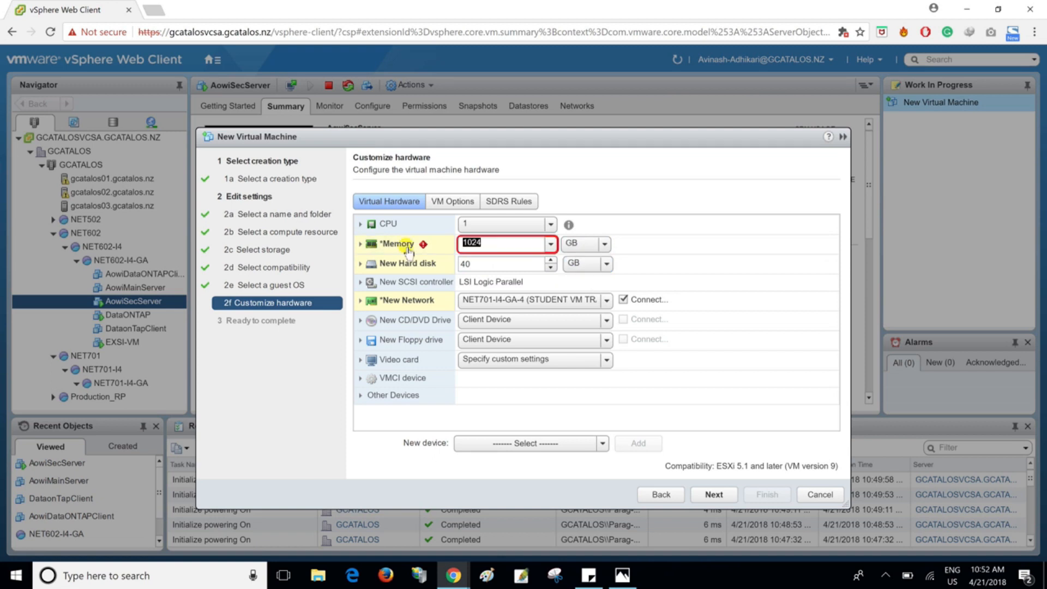
pyautogui.write('8')
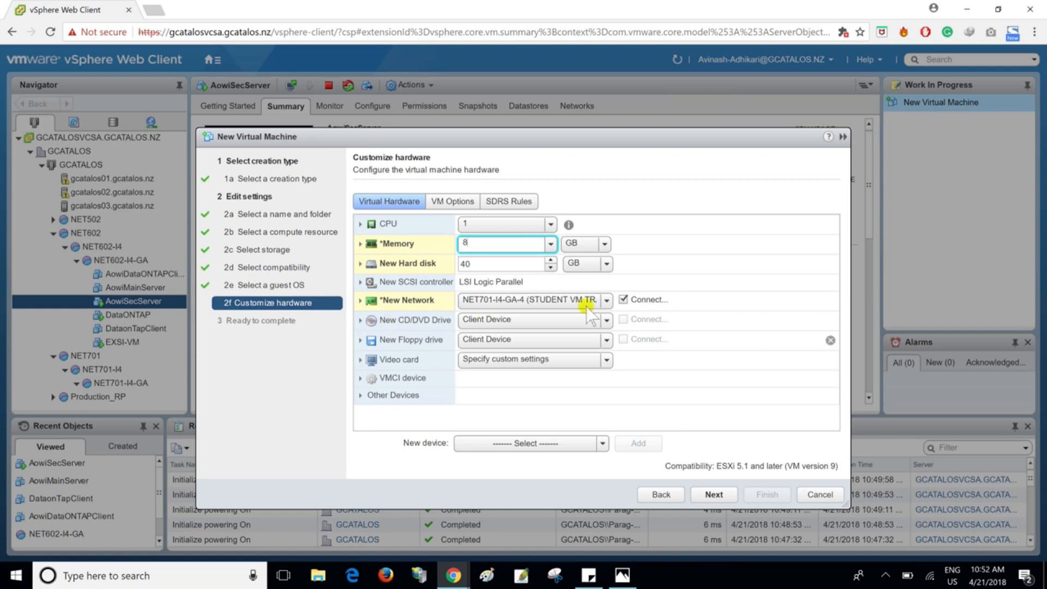
# - Connect the new network adapter to NET602-I4-GA-2 (STUDENT VM TRAFFIC), staying in the hardware settings
pyautogui.click(476, 302)
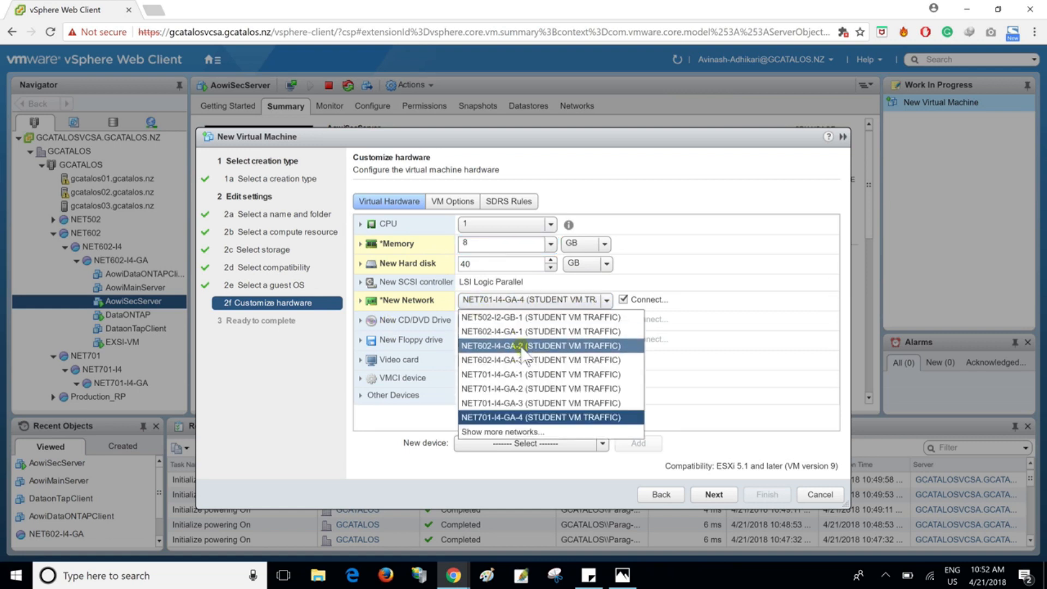
pyautogui.click(521, 345)
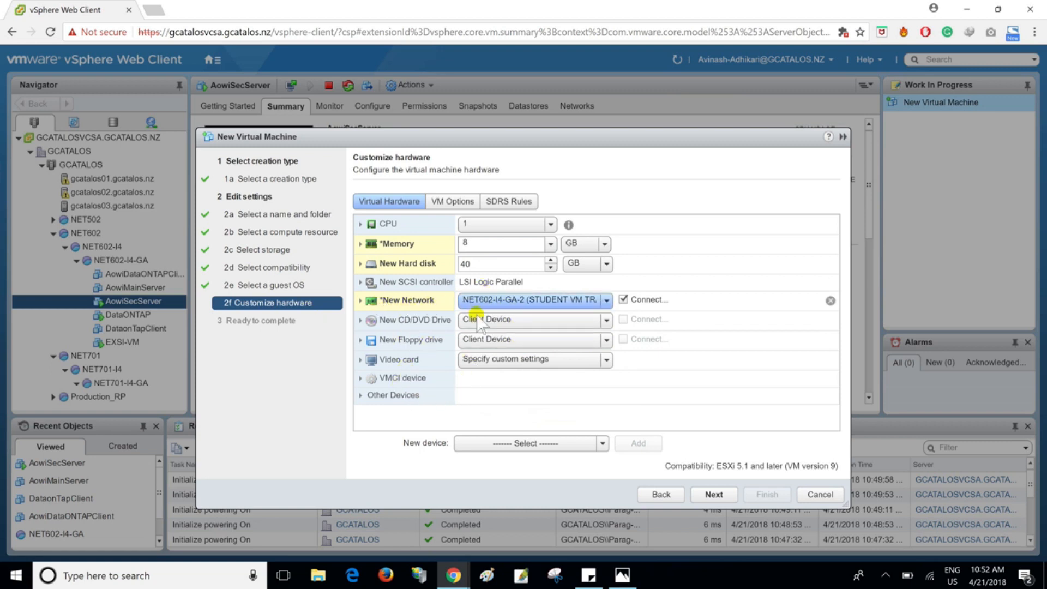
pyautogui.click(703, 495)
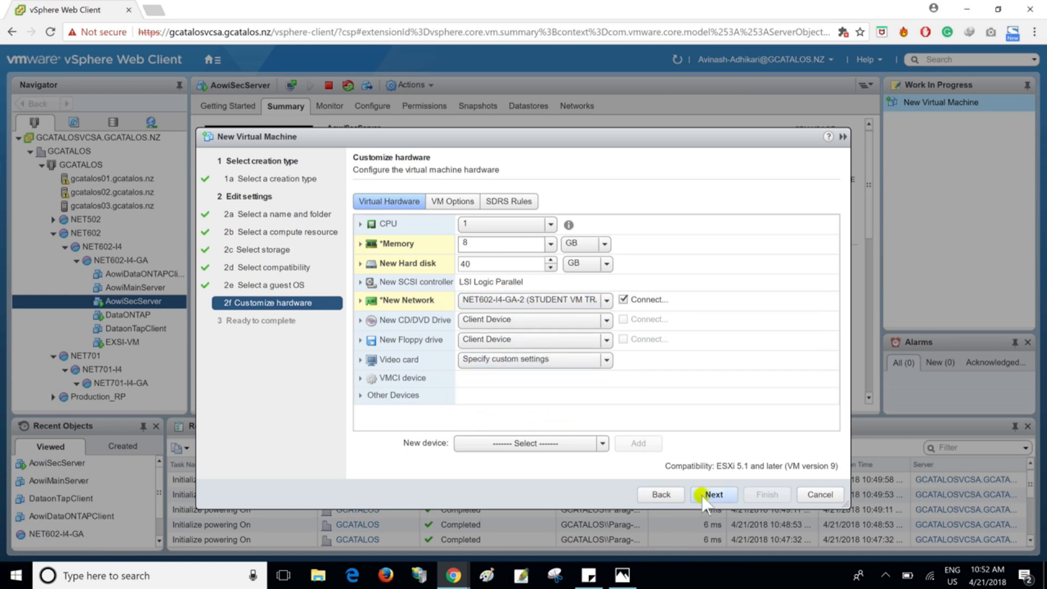
pyautogui.click(660, 494)
# - Set the new CD/DVD drive to Datastore ISO File and browse the VTE-SHARED datastore to the ISOs/NET701GC folder
pyautogui.click(491, 320)
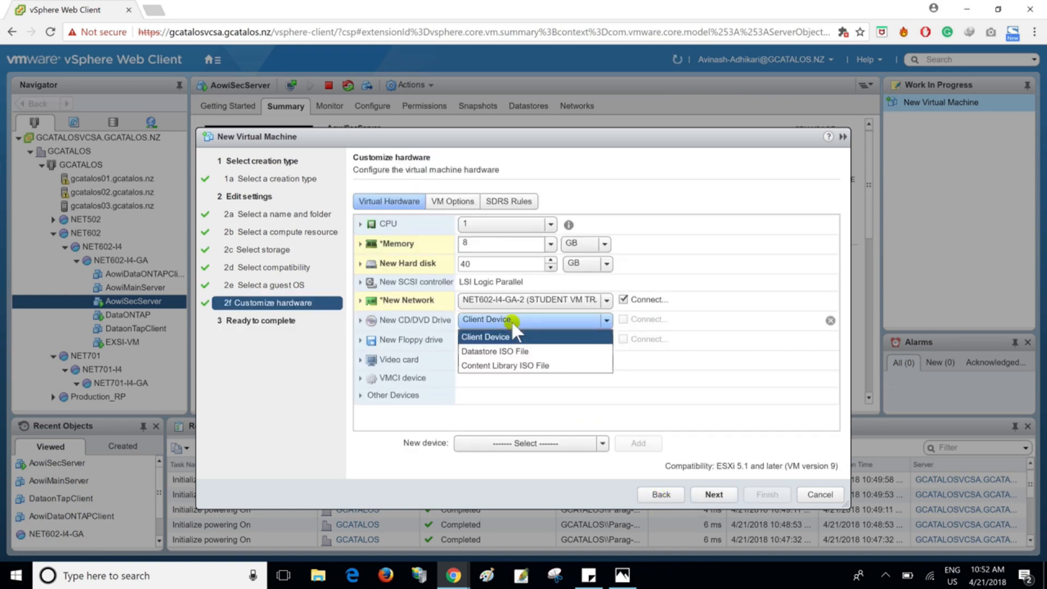
pyautogui.click(501, 352)
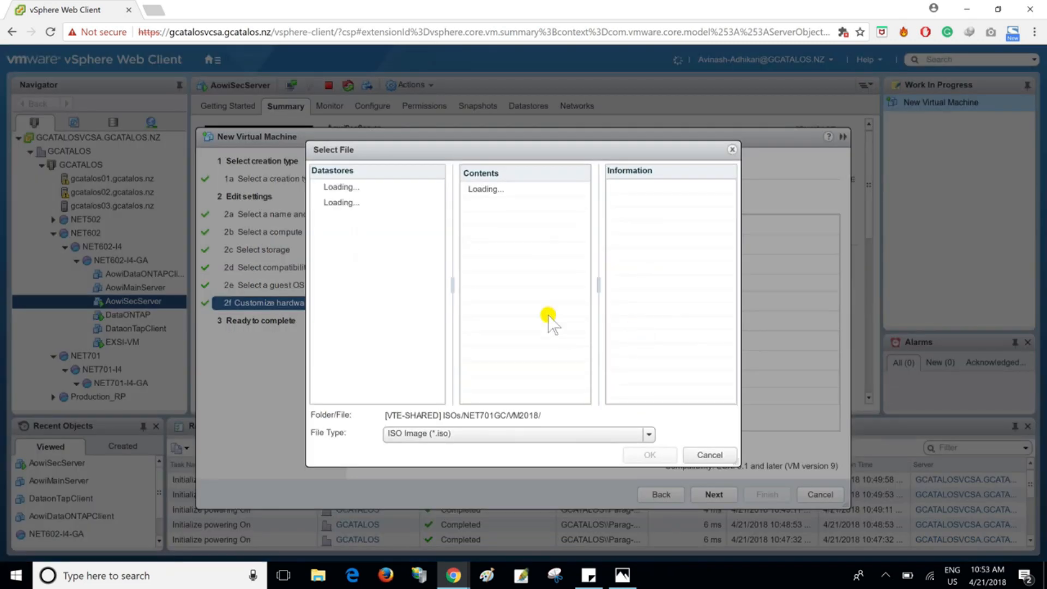
pyautogui.click(354, 249)
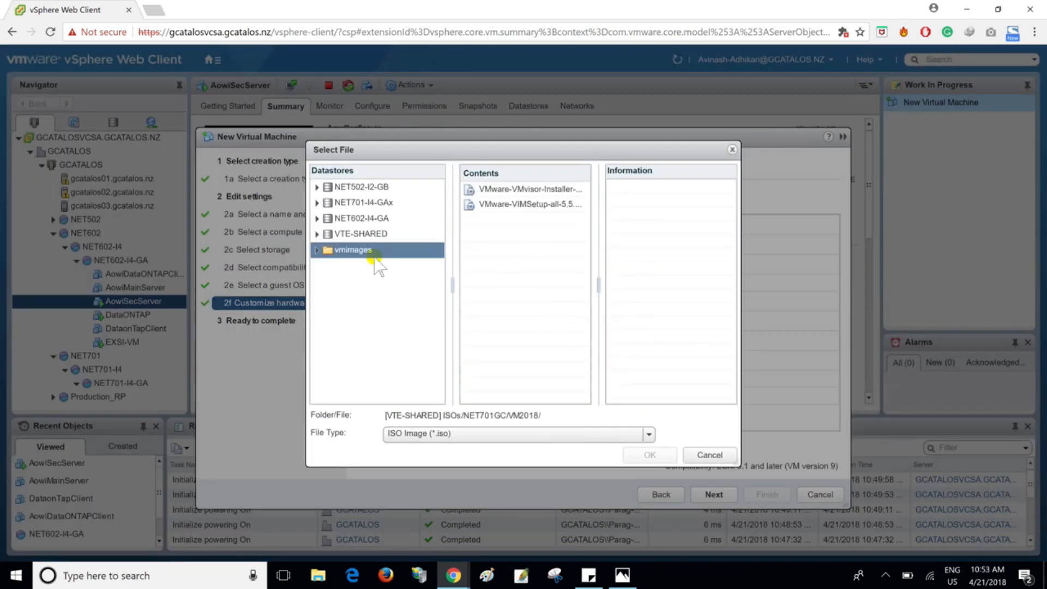
pyautogui.click(357, 234)
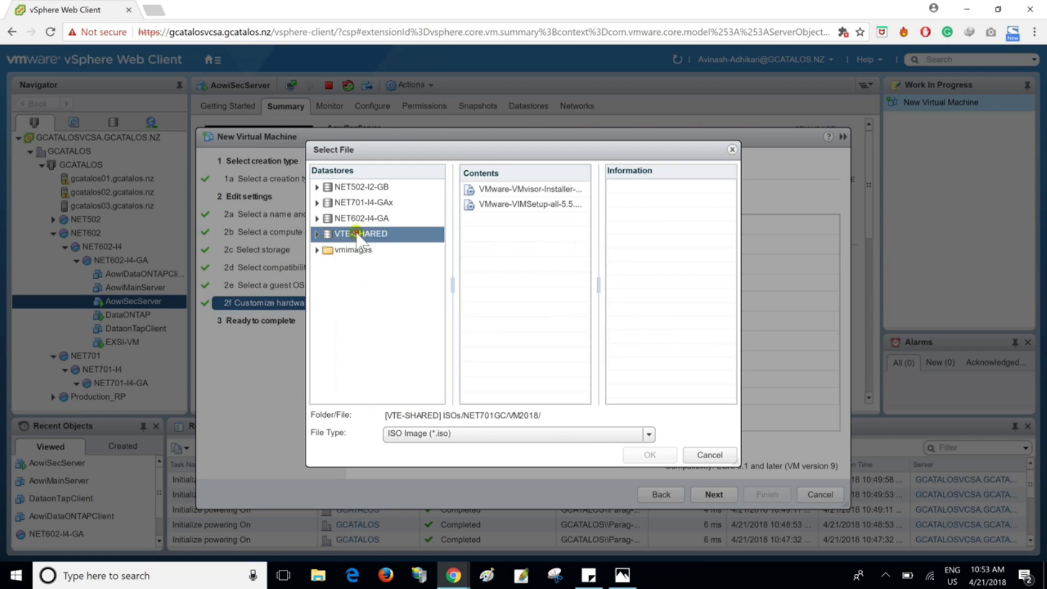
pyautogui.click(358, 234)
pyautogui.doubleClick(501, 205)
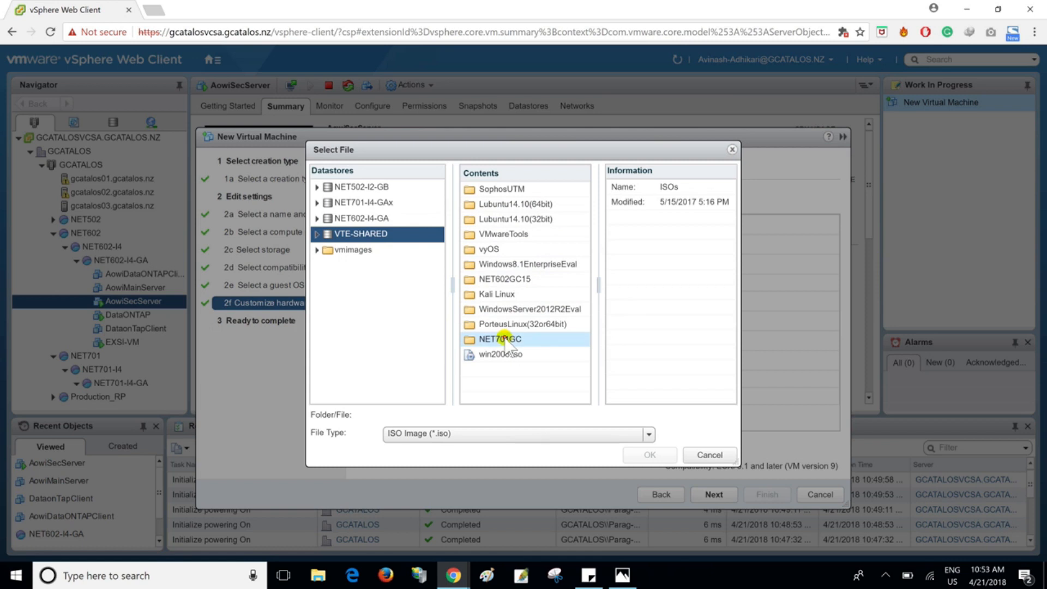
pyautogui.doubleClick(505, 339)
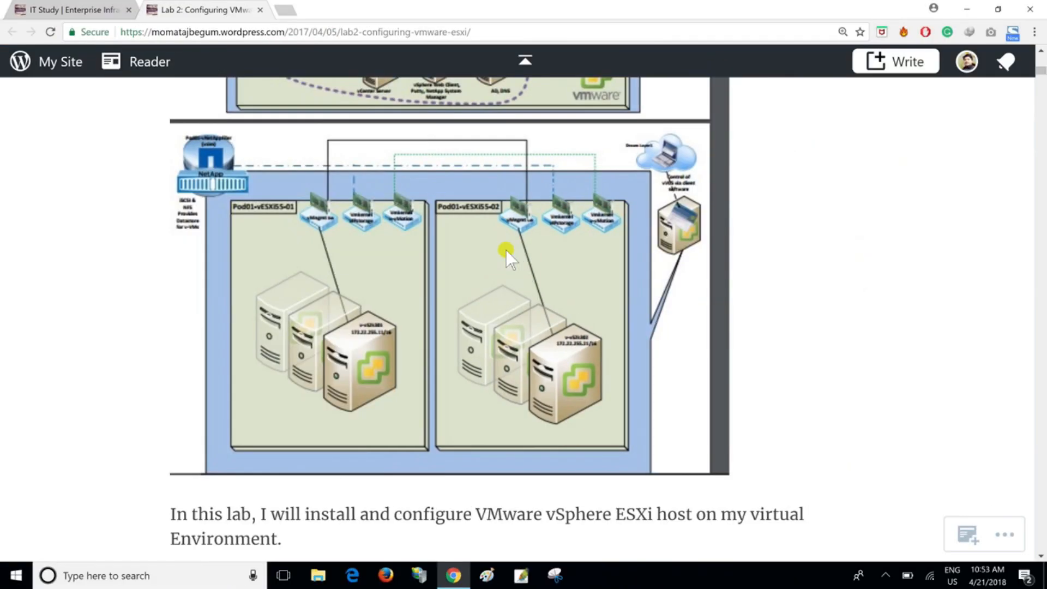
# - Check the ISO choice in the Lab 2 web guide, and load VMware-VMvisor-Installer-201501001-2403361.x86_64.iso from the VM2018 folder into the CD/DVD drive
pyautogui.scroll(-20, 506, 250)
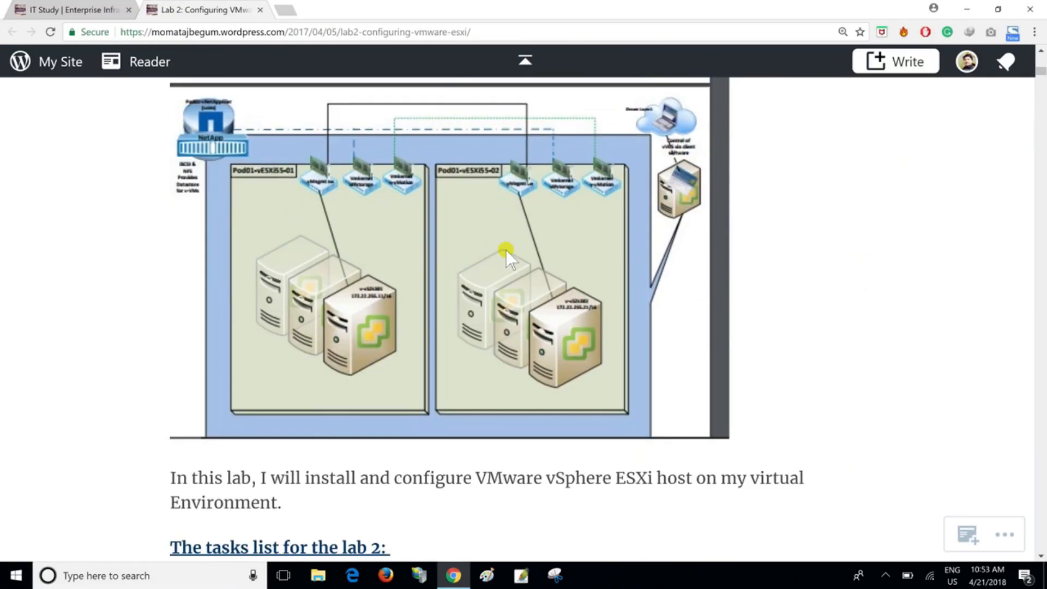
pyautogui.scroll(-20, 509, 257)
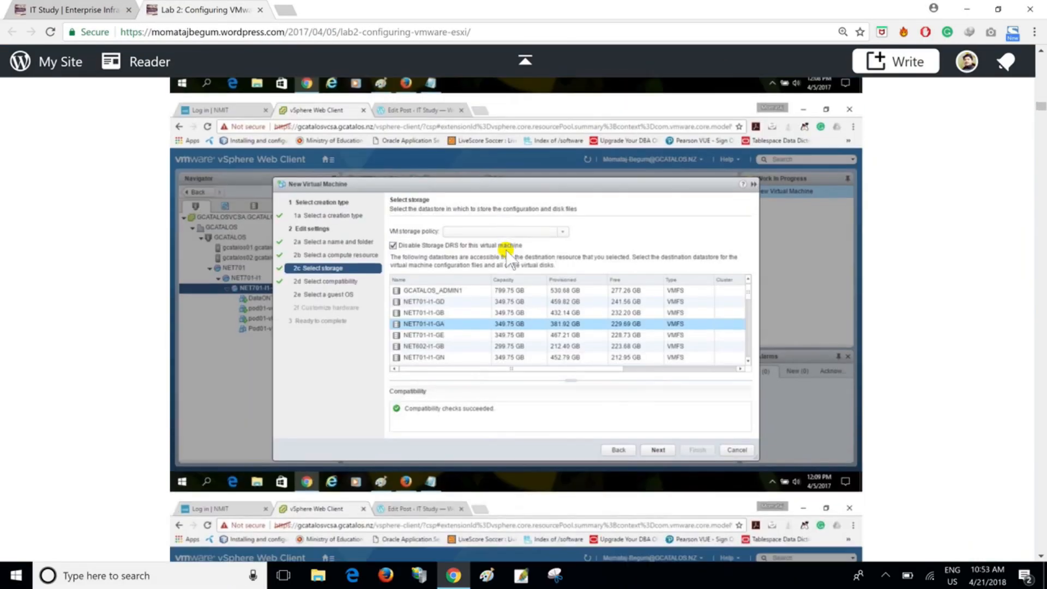
pyautogui.scroll(-8, 506, 252)
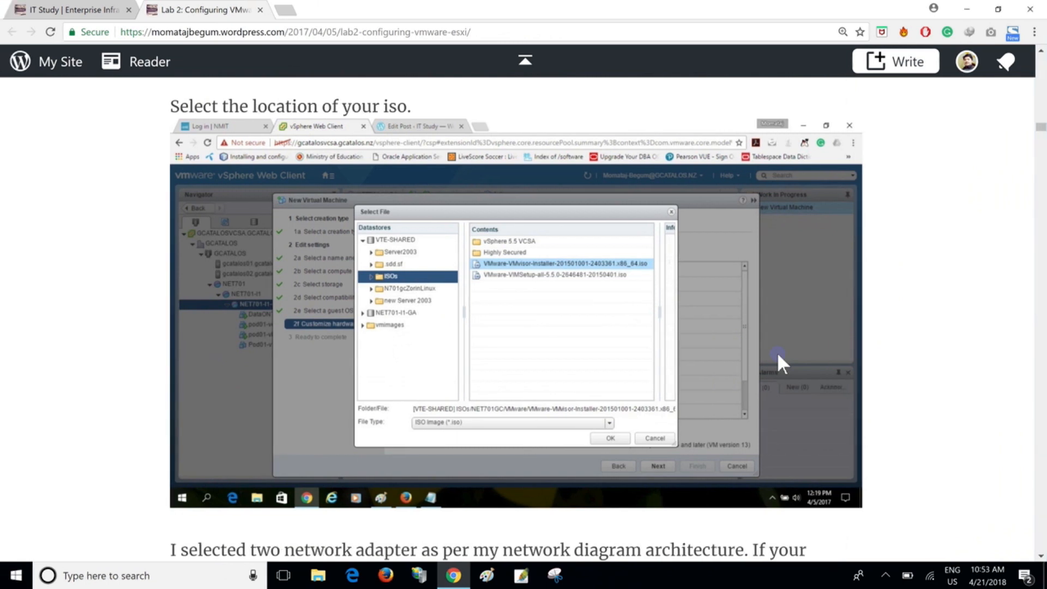
pyautogui.hotkey('alt', 'Tab')
pyautogui.doubleClick(527, 235)
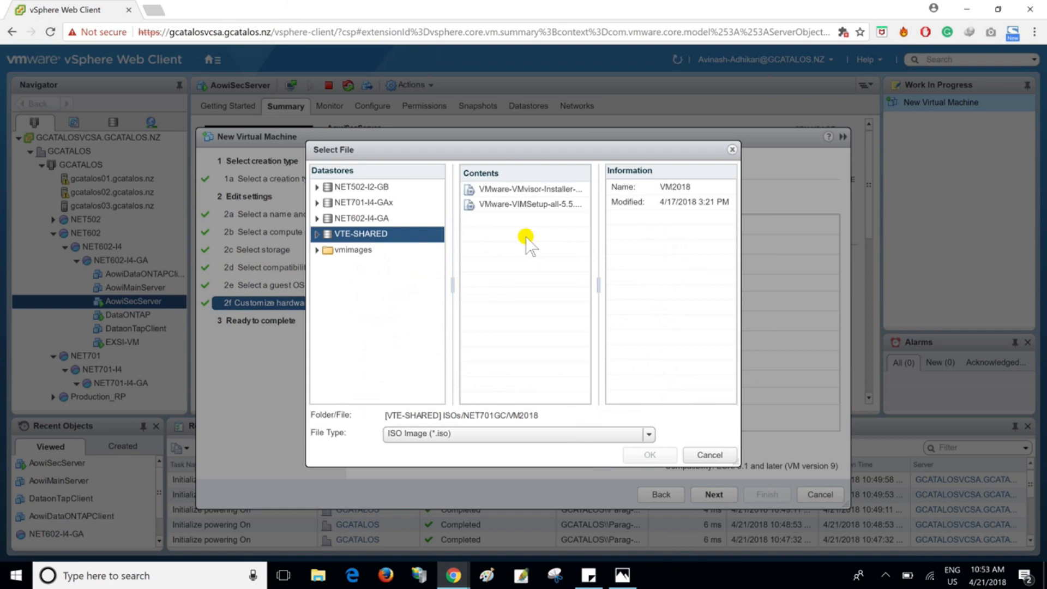
pyautogui.click(525, 205)
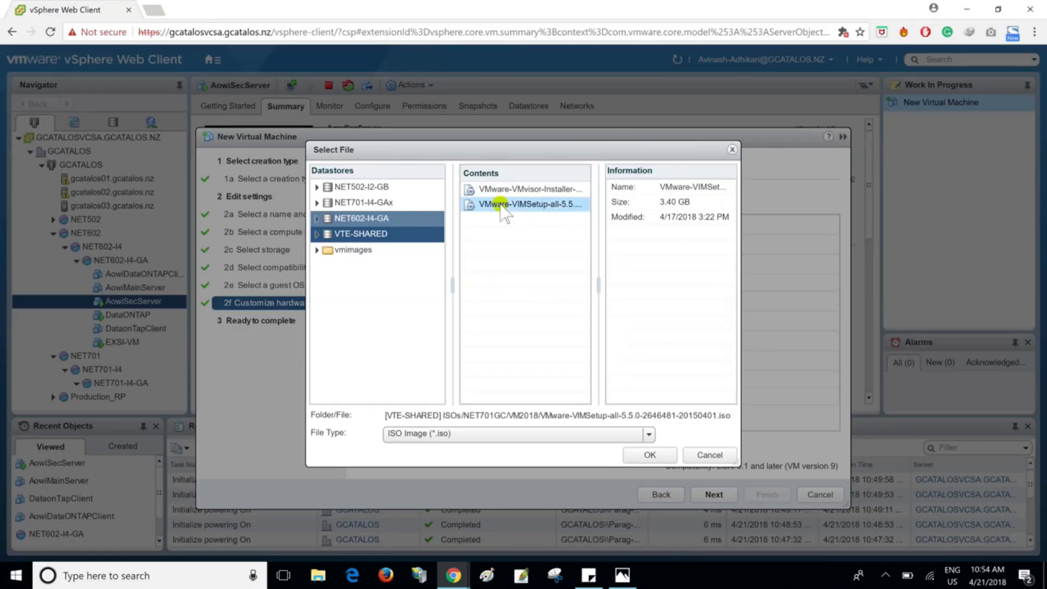
pyautogui.click(536, 190)
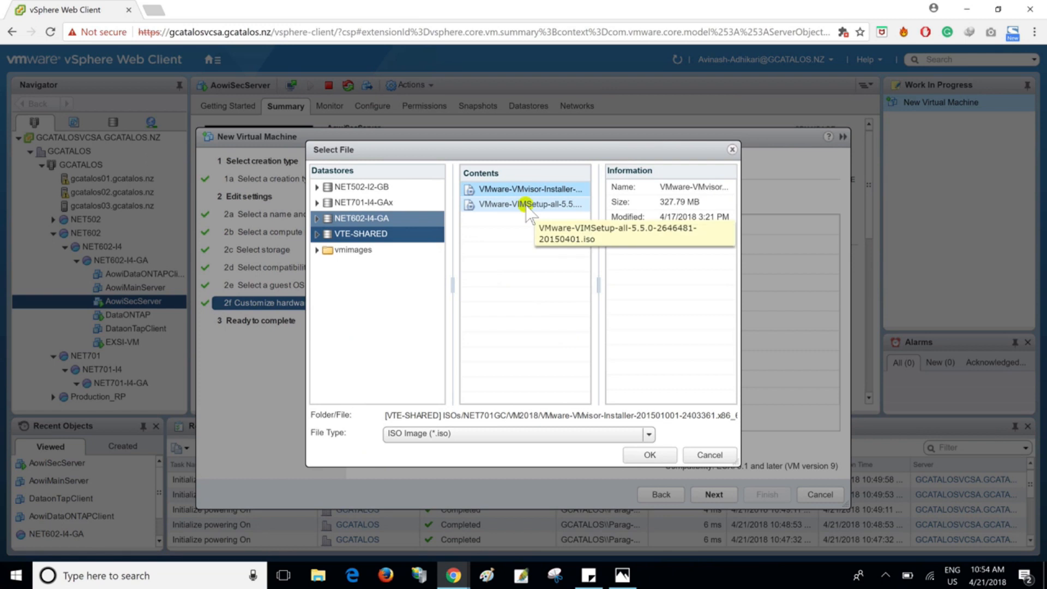
pyautogui.click(667, 455)
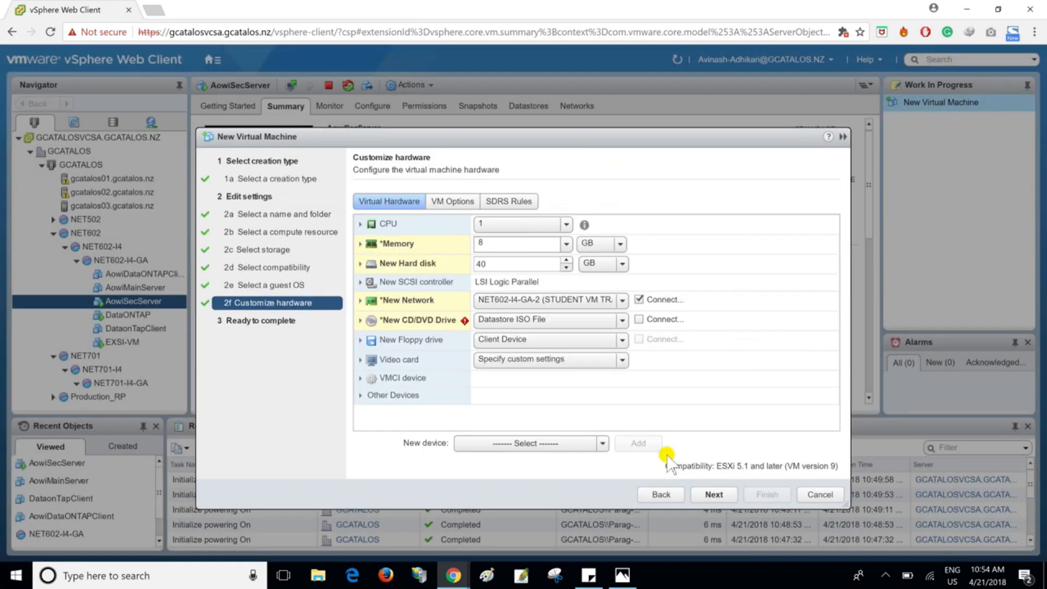
# - Enable the Connect option for the new CD/DVD drive and finish creating the virtual machine
pyautogui.click(639, 320)
pyautogui.click(710, 494)
pyautogui.click(767, 494)
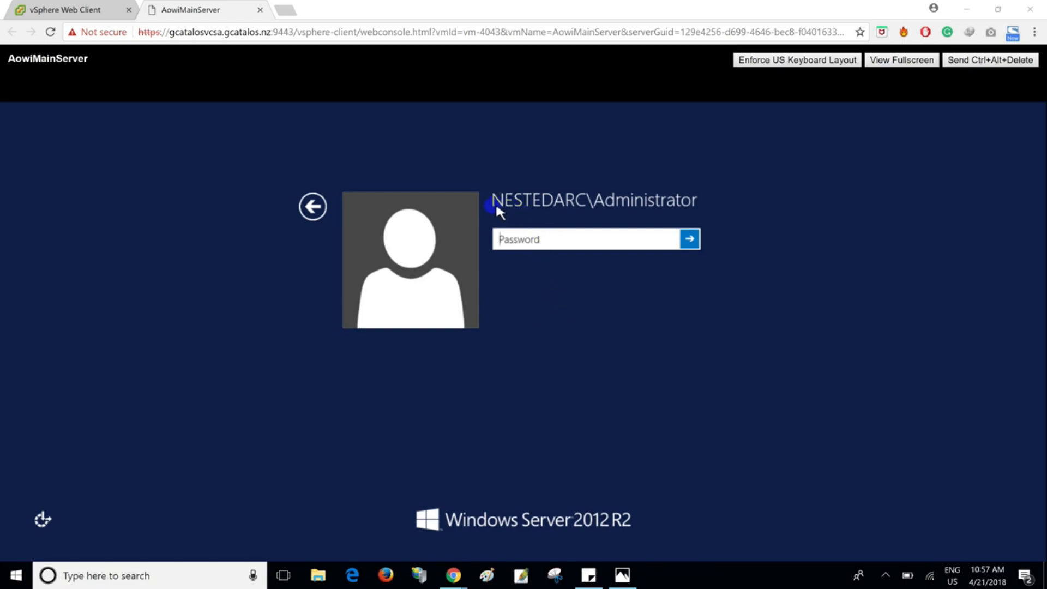
# - Sign in to the AowiMainServer console as NESTEDARC\Administrator with the account password
pyautogui.click(544, 240)
pyautogui.write('*********')
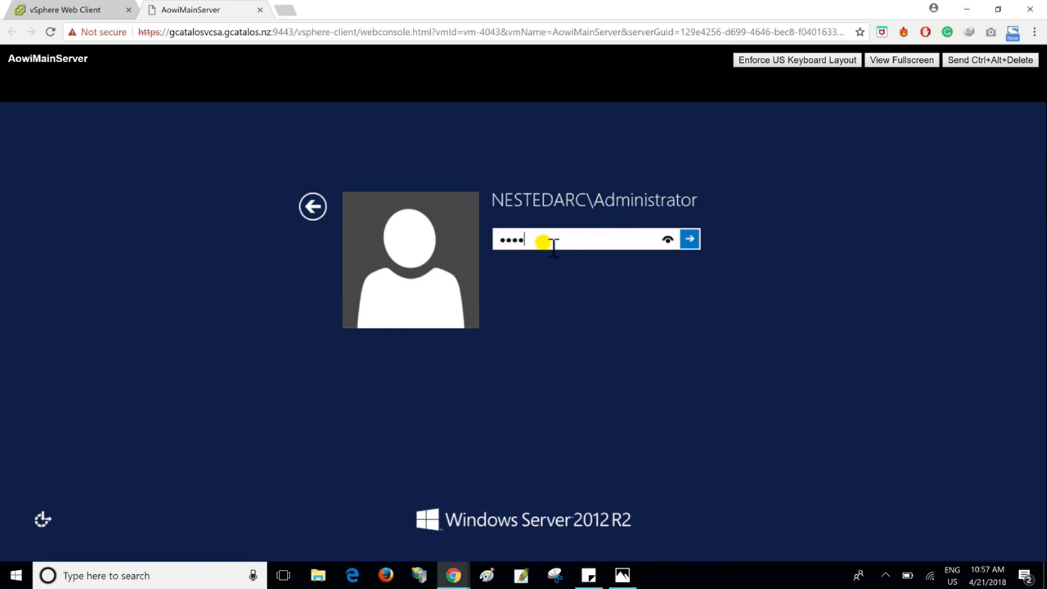
pyautogui.press('Return')
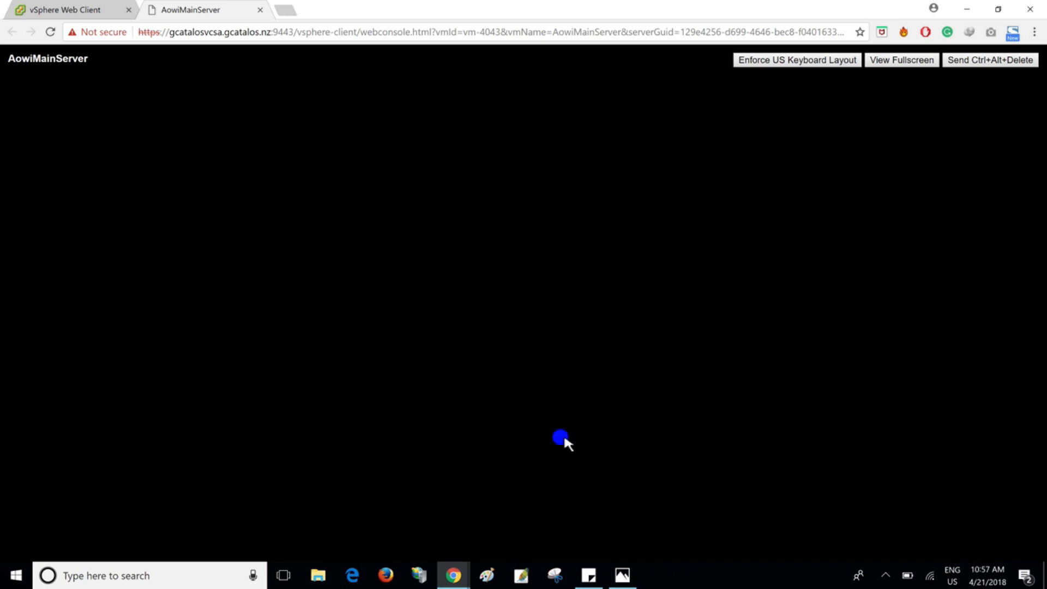
# - Switch to Photos, examine the vCenter, client and AD/DNS servers in the infrastucture.jpg diagram, and return to the AowiMainServer console
pyautogui.click(623, 576)
pyautogui.scroll(-3, 569, 390)
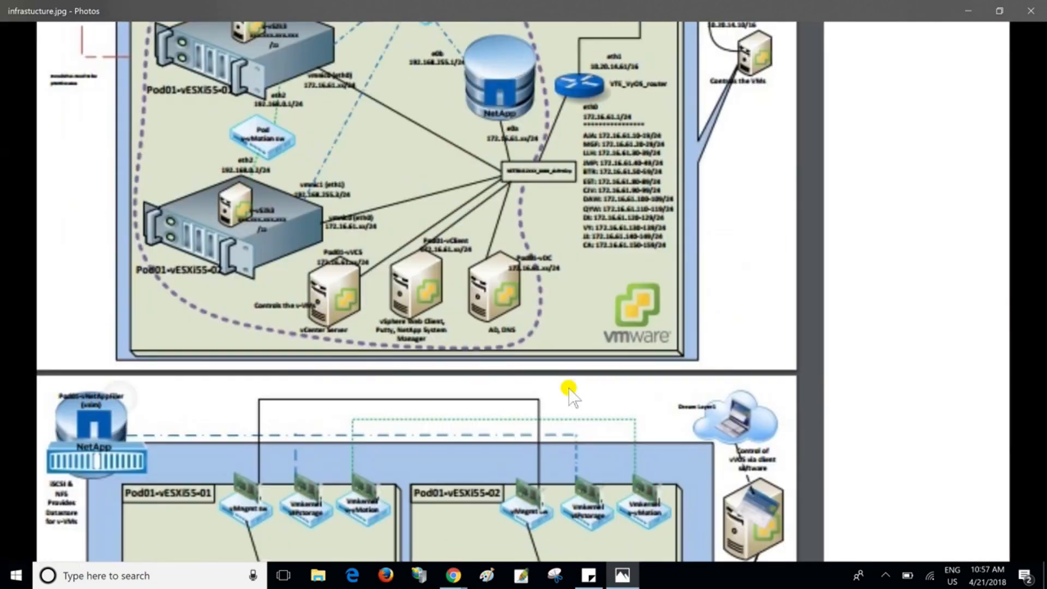
pyautogui.scroll(5, 528, 327)
pyautogui.moveTo(527, 163); pyautogui.dragTo(528, 322)
pyautogui.moveTo(456, 123); pyautogui.dragTo(541, 306)
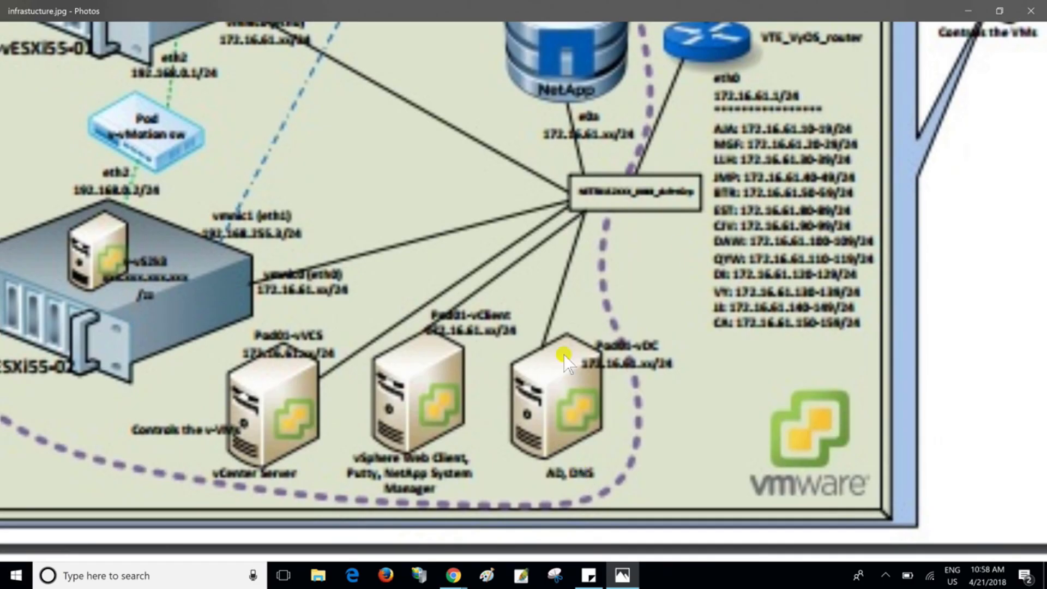
pyautogui.scroll(-2, 564, 355)
pyautogui.click(970, 5)
pyautogui.click(675, 360)
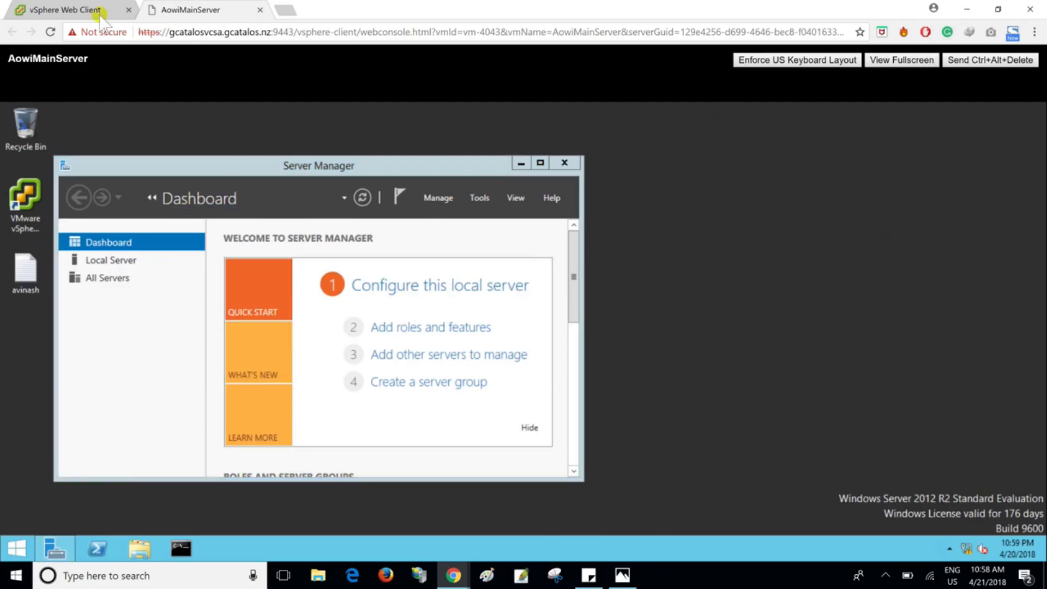
# - Power on the Pod1-ESXI virtual machine from the vSphere Web Client and open its console
pyautogui.click(79, 10)
pyautogui.click(126, 356)
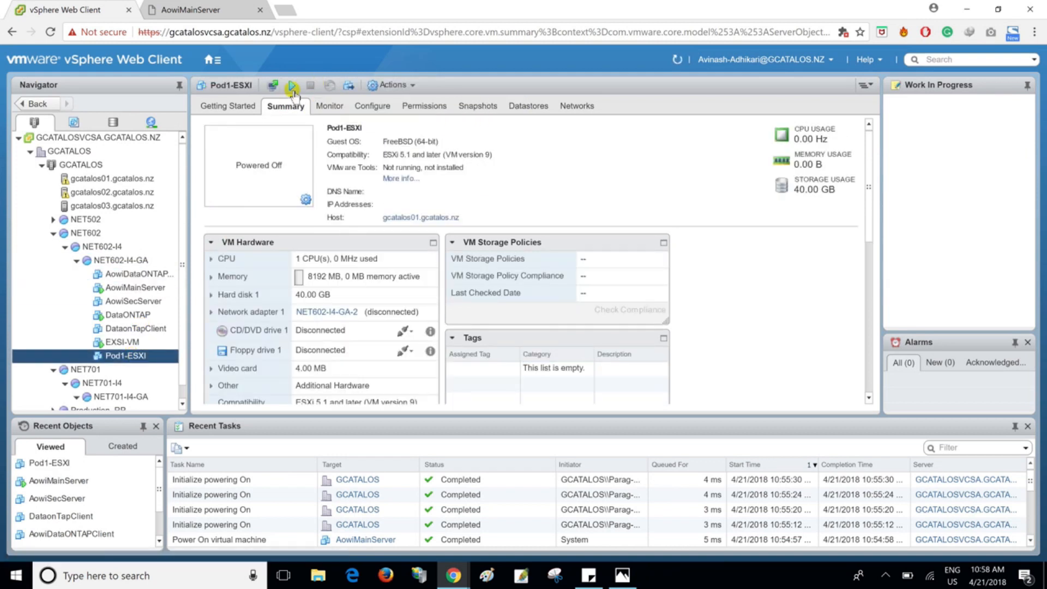
pyautogui.click(293, 87)
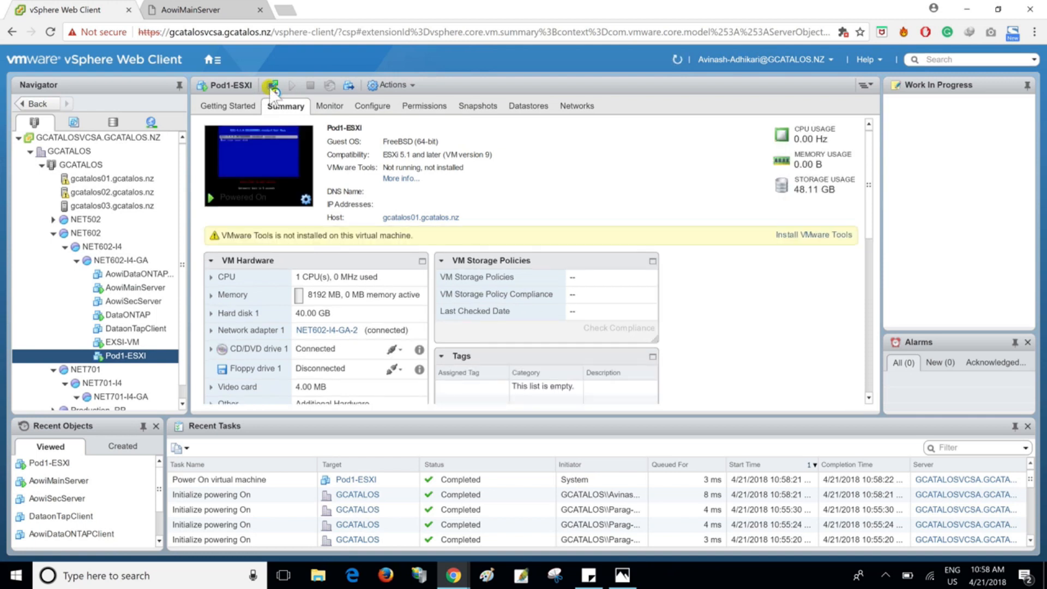
pyautogui.click(271, 87)
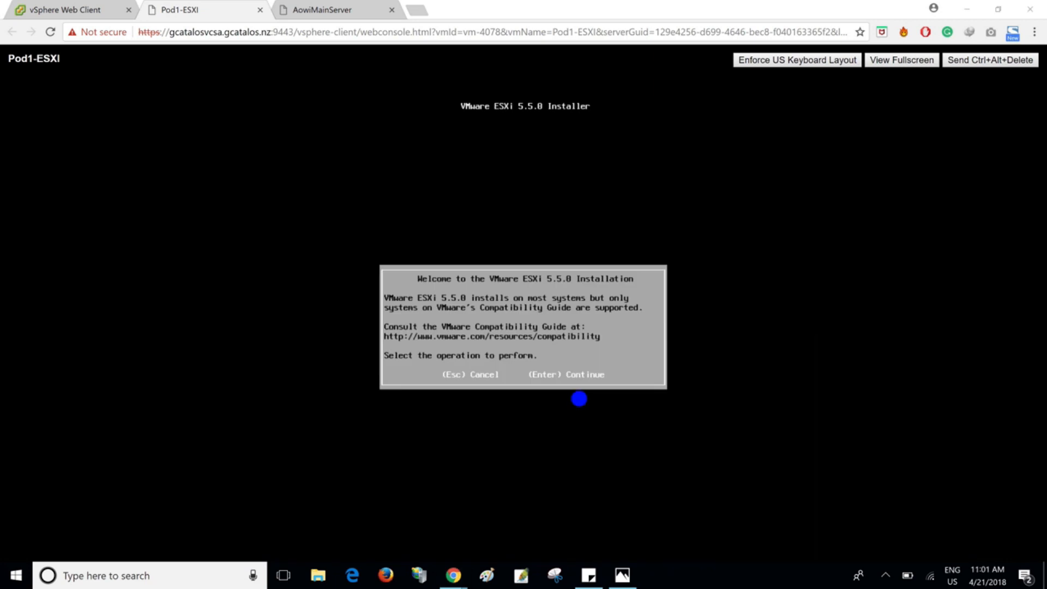
# - Start the ESXi 5.5.0 installation, accept the license agreement, and choose the 40 GB VMware virtual disk with the US Default keyboard layout
pyautogui.click(578, 384)
pyautogui.click(737, 264)
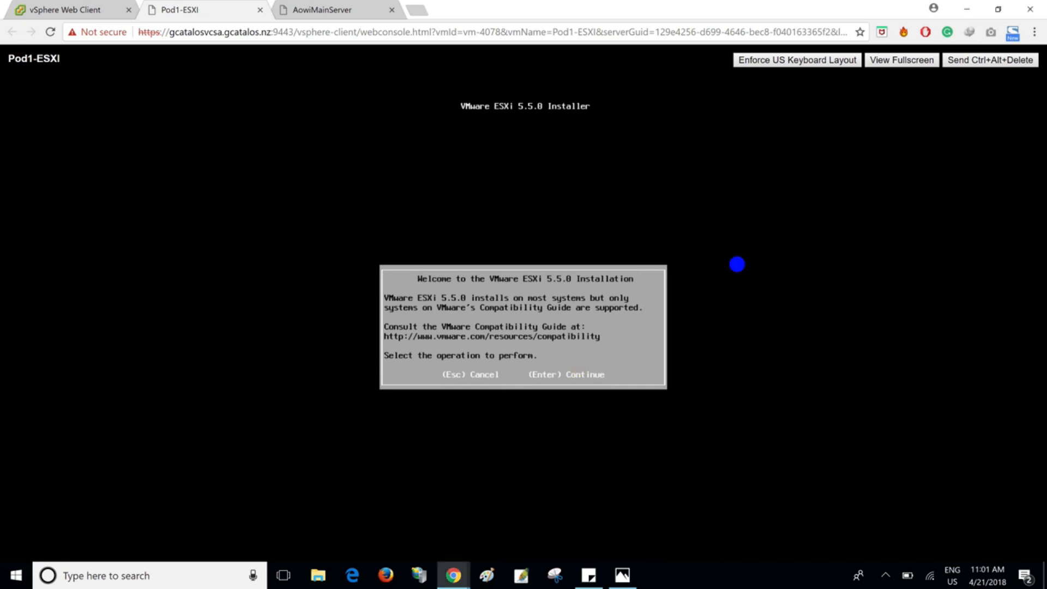
pyautogui.press('Return')
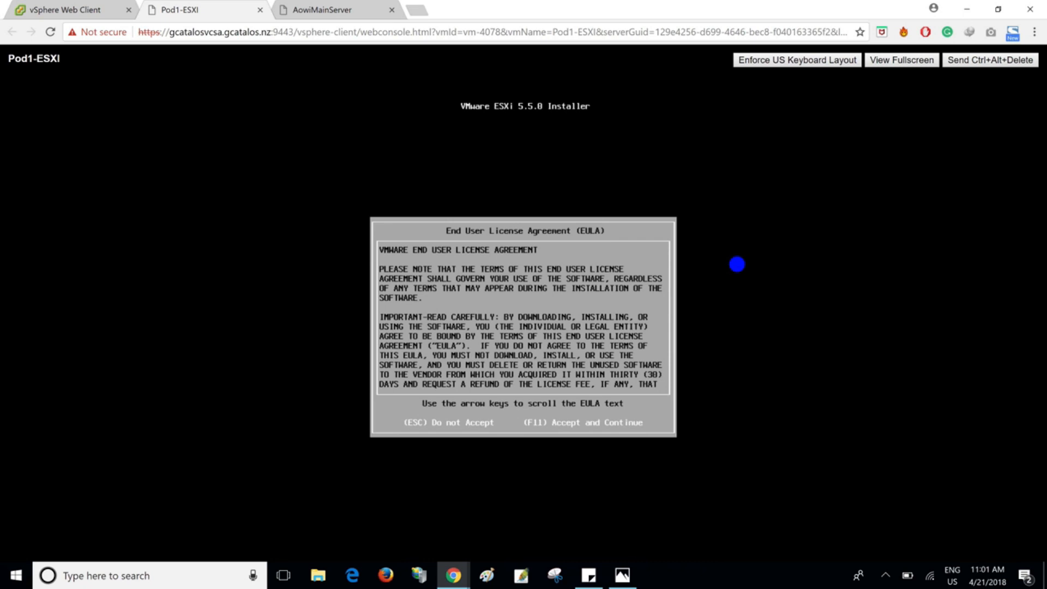
pyautogui.press('F11')
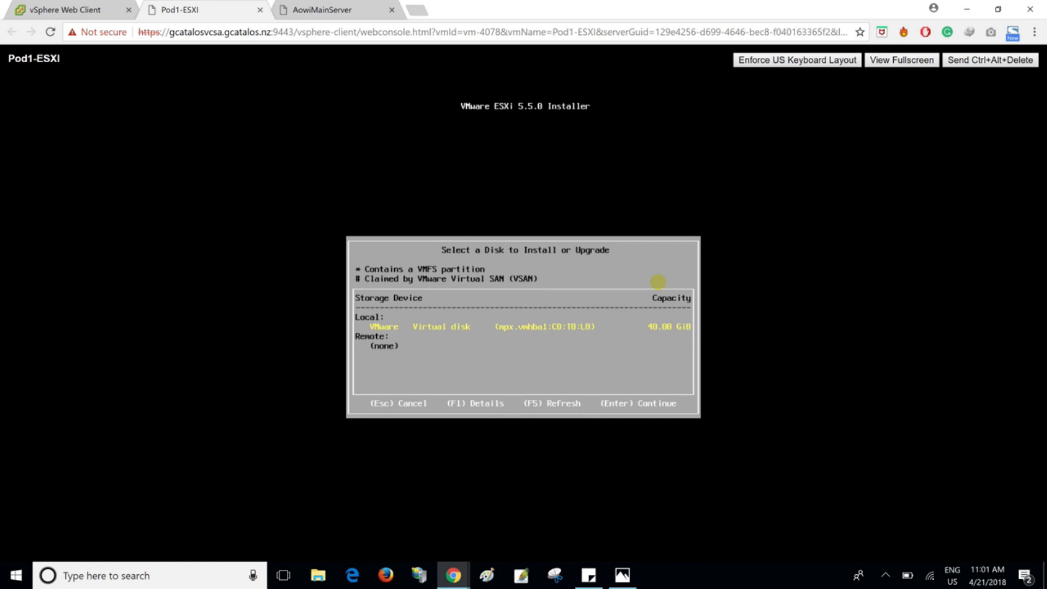
pyautogui.press('Return')
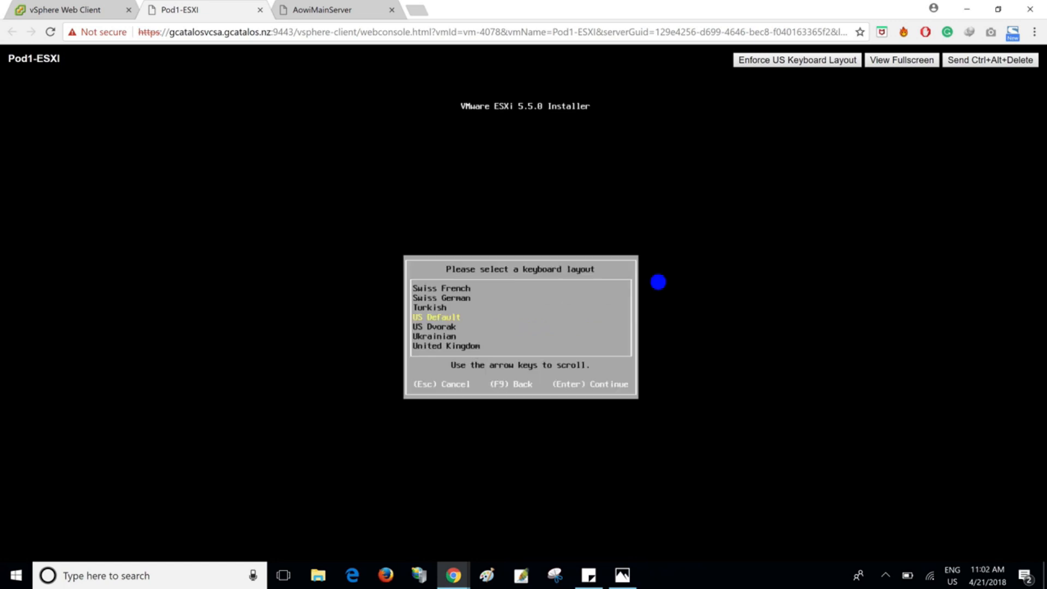
pyautogui.press('Return')
# - Enter and confirm the root password, and continue to the installer's system scan
pyautogui.write('*')
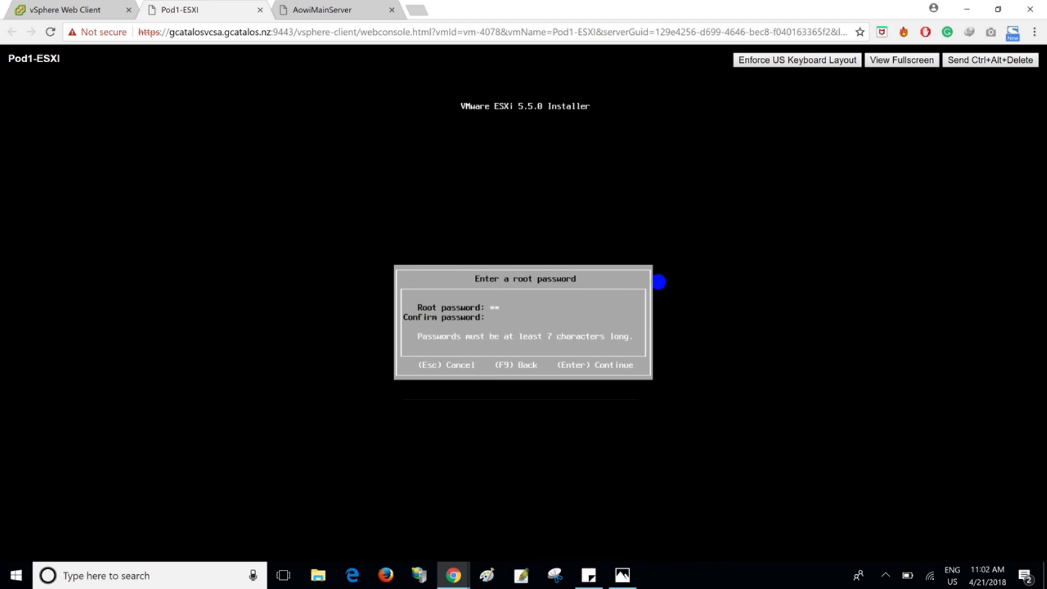
pyautogui.write('********')
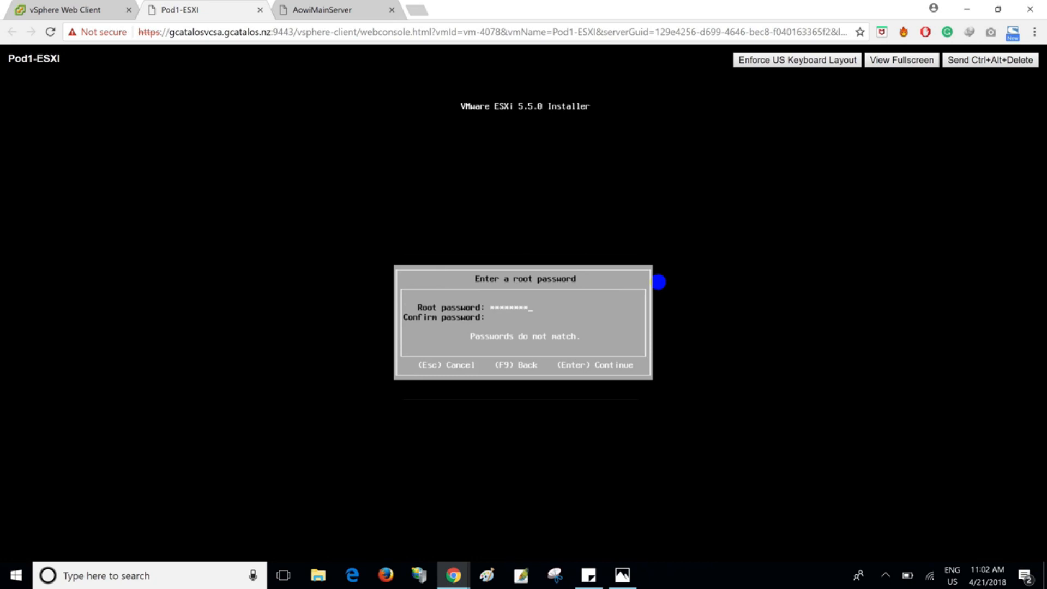
pyautogui.write('*********')
pyautogui.press('Return')
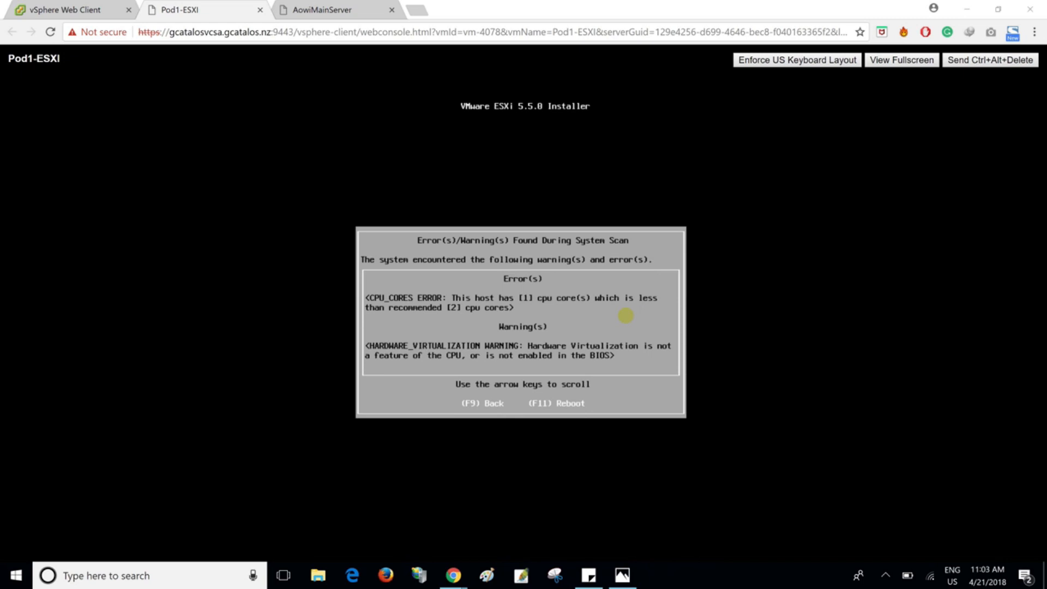
# - Cancel the ESXi installation and let the server reboot
pyautogui.click(803, 280)
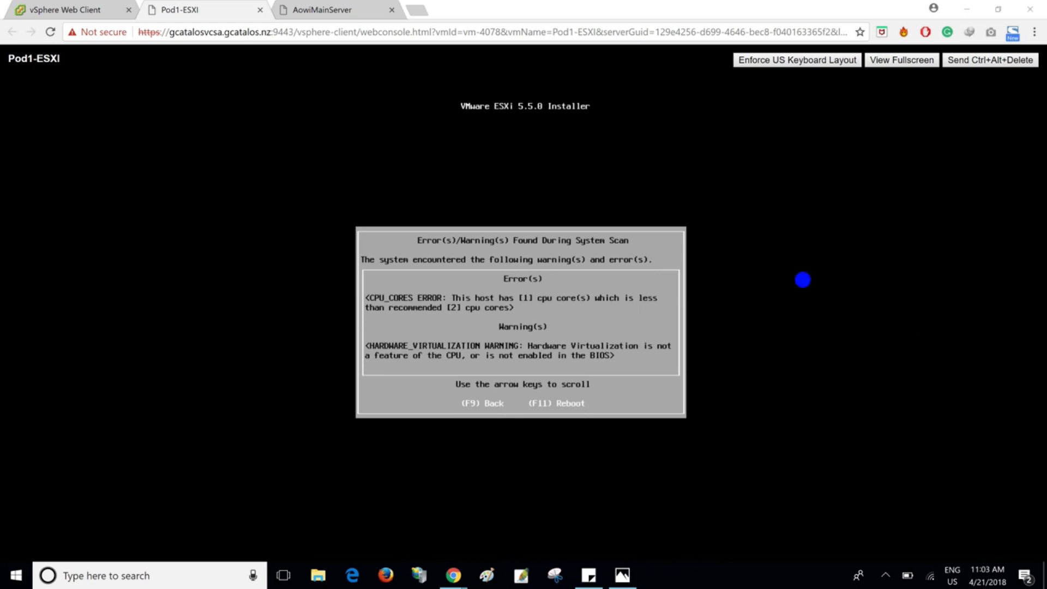
pyautogui.press('Escape')
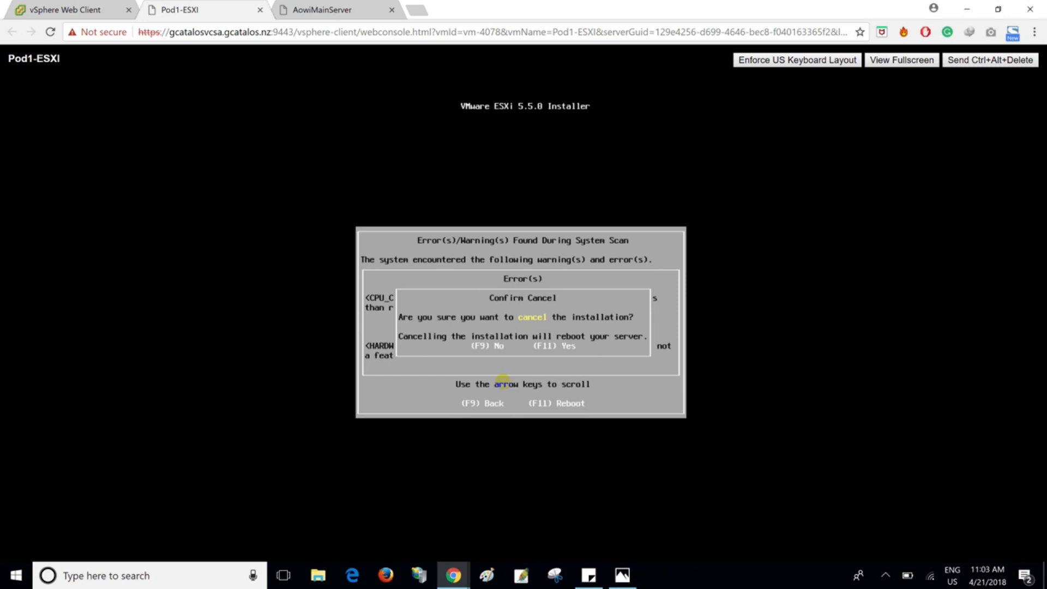
pyautogui.press('F11')
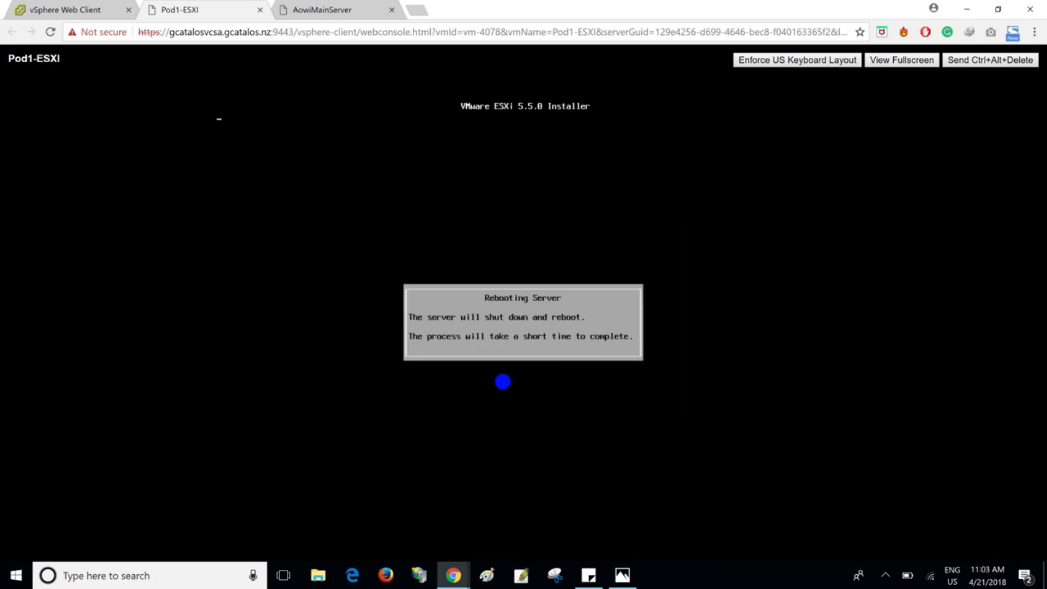
pyautogui.click(85, 12)
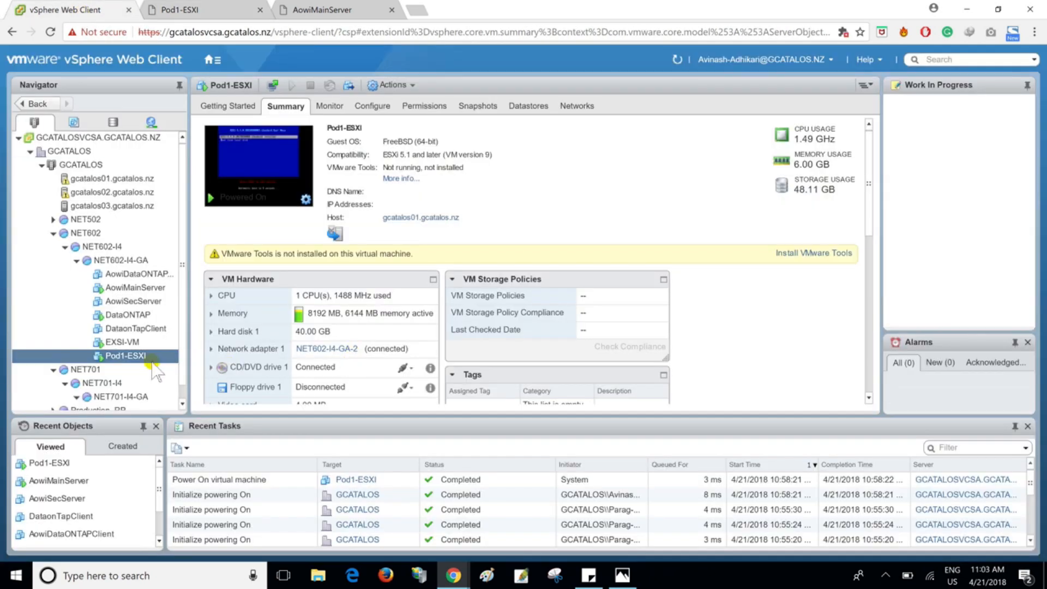
pyautogui.rightClick(140, 355)
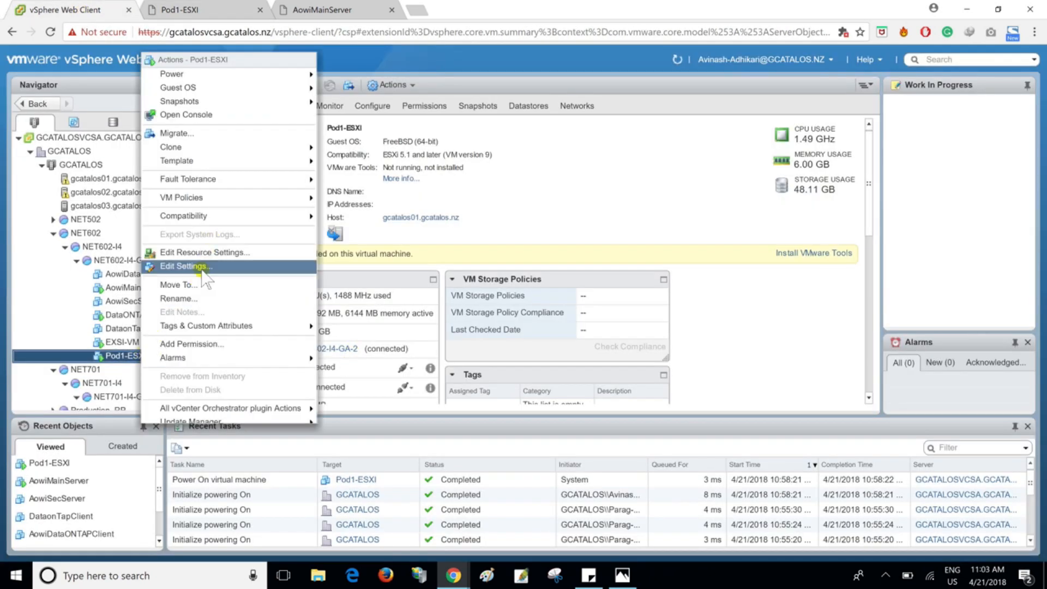
pyautogui.click(201, 269)
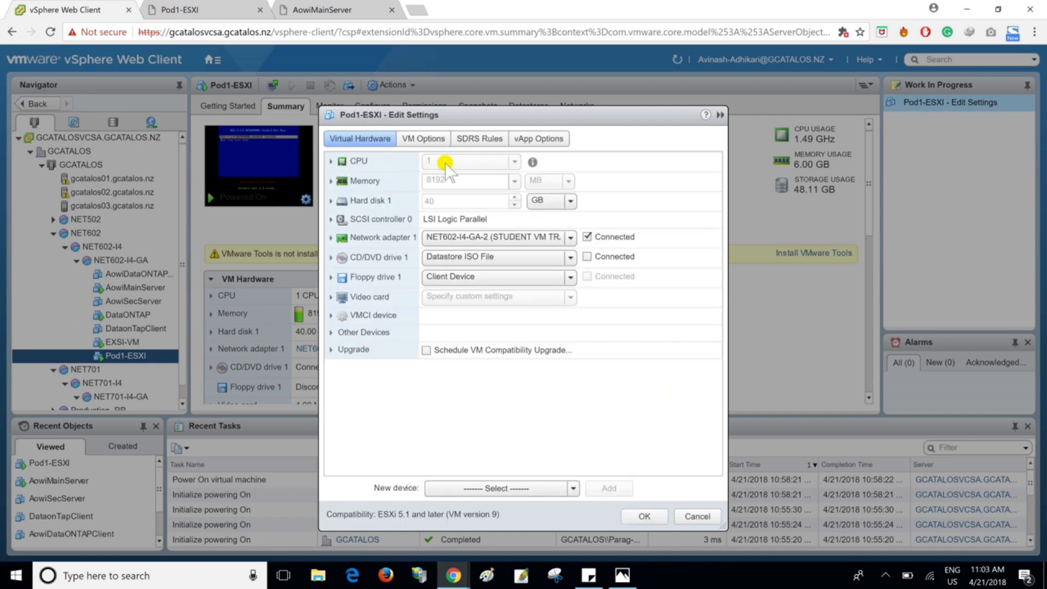
pyautogui.click(668, 515)
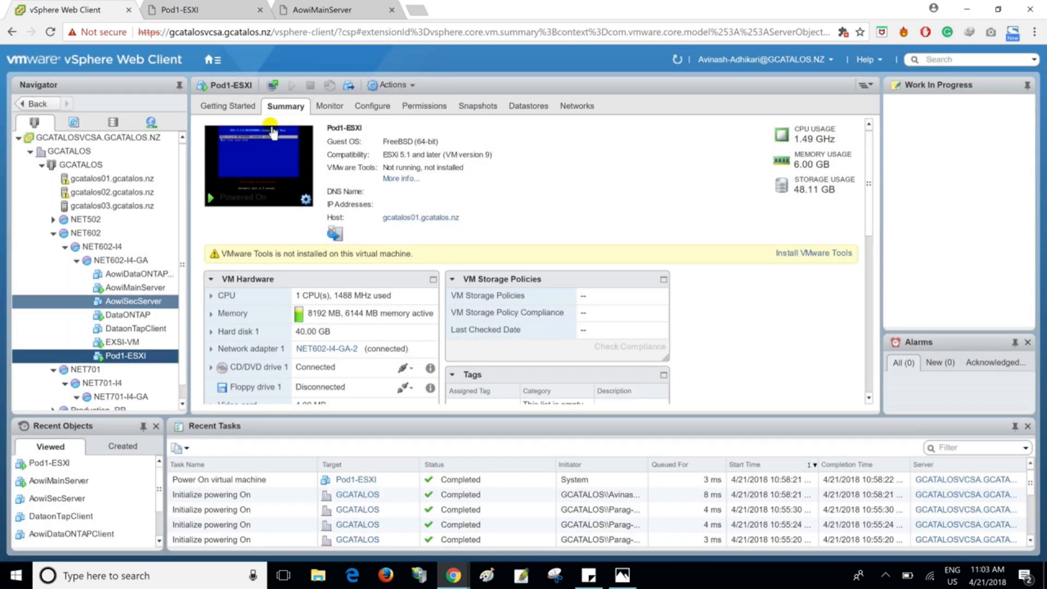
# - Power off the Pod1-ESXI virtual machine
pyautogui.rightClick(134, 363)
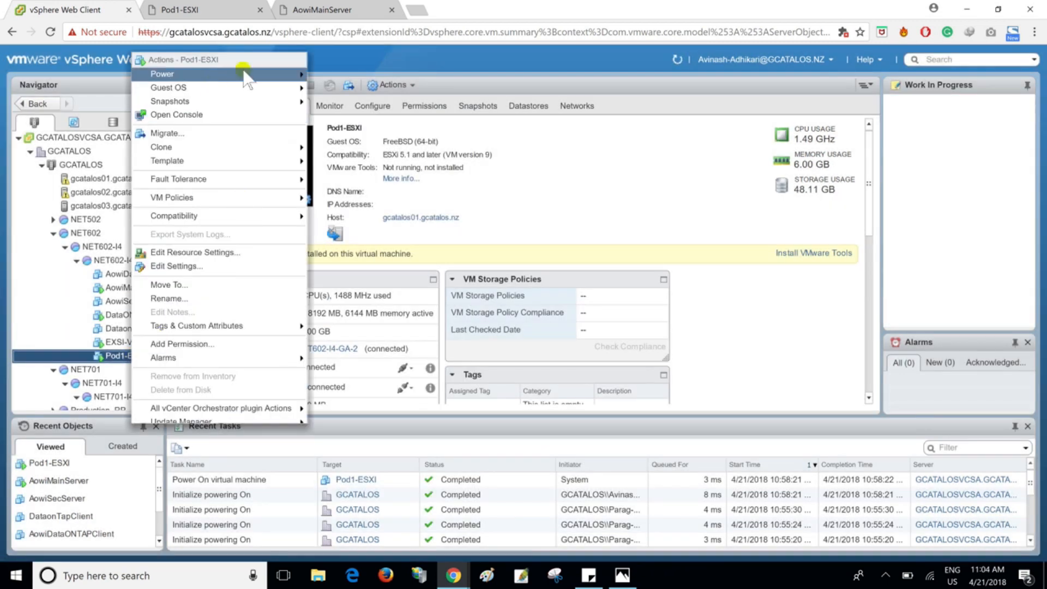
pyautogui.moveTo(248, 74)
pyautogui.click(335, 90)
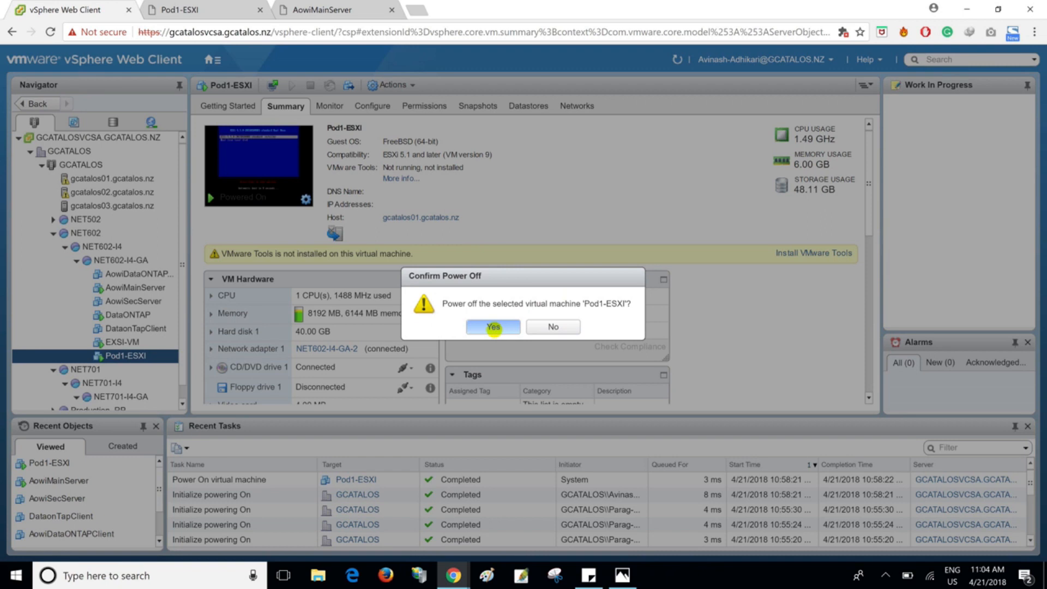
pyautogui.click(496, 330)
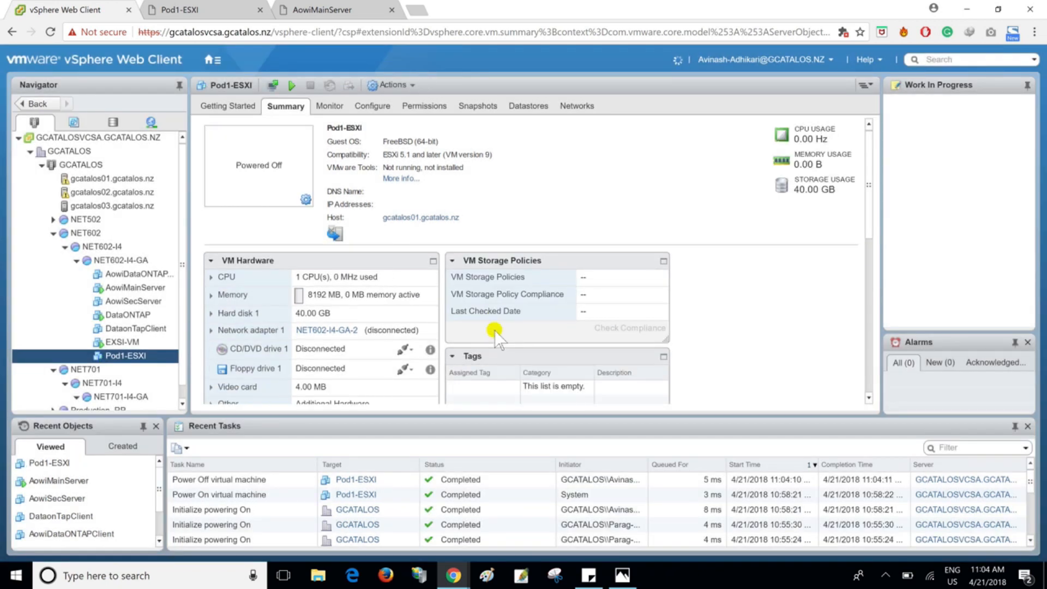
# - Set the number of CPUs of Pod1-ESXI to 3 in its virtual hardware settings
pyautogui.rightClick(124, 356)
pyautogui.click(177, 266)
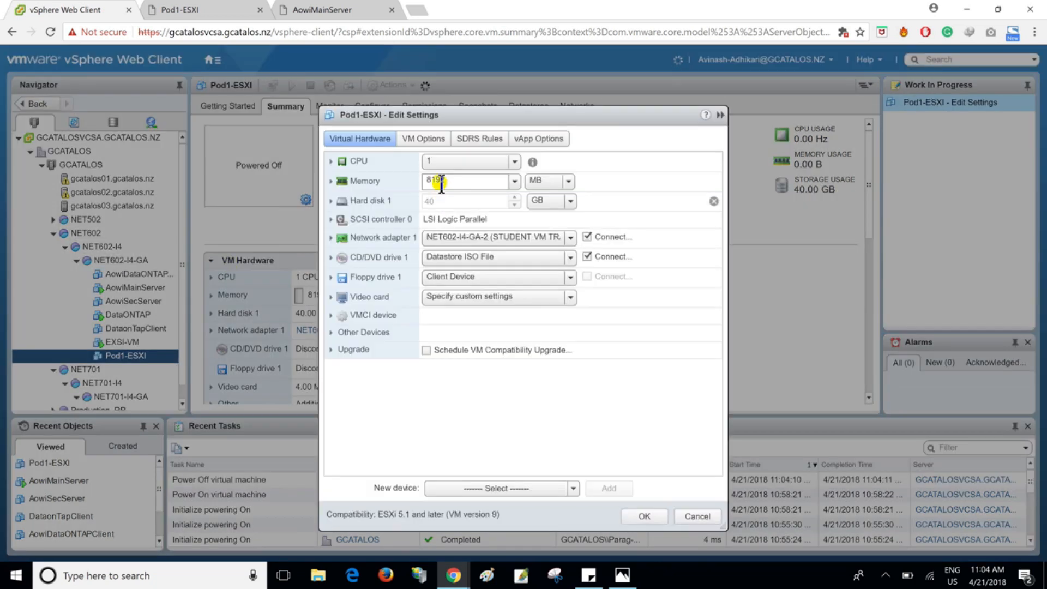
pyautogui.click(496, 162)
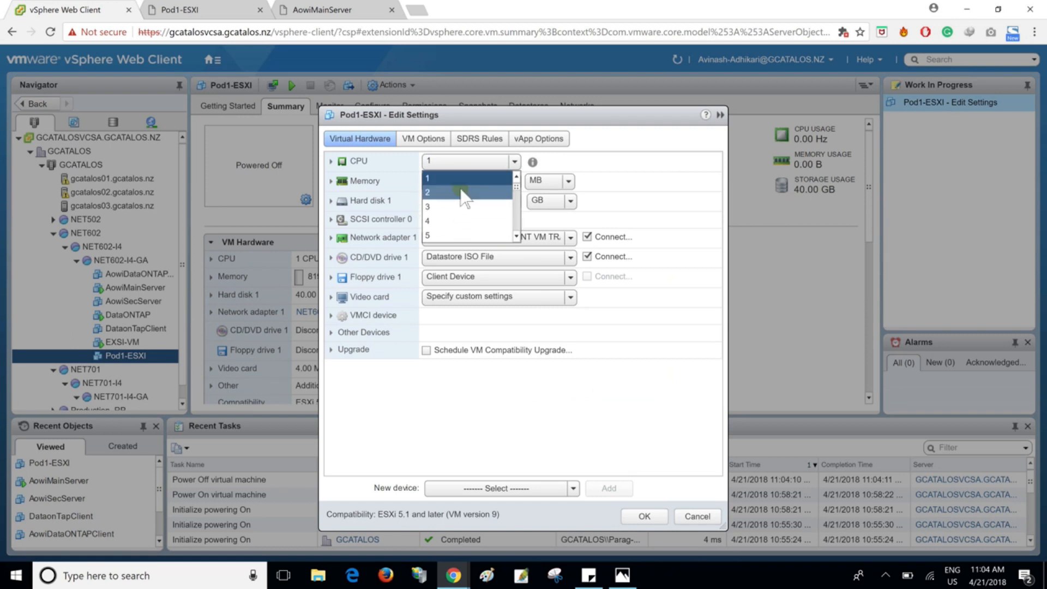
pyautogui.click(457, 208)
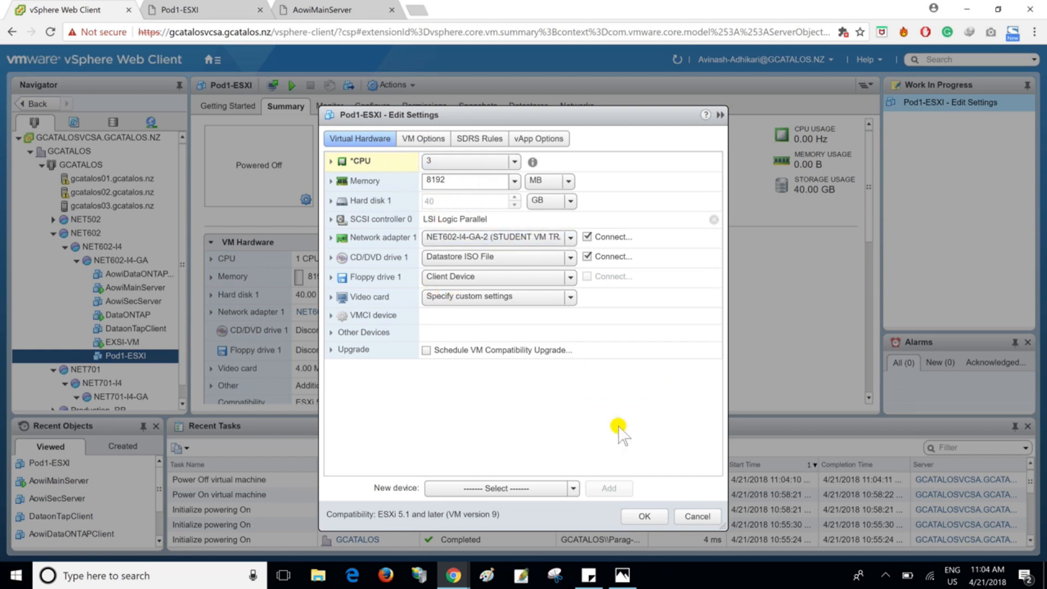
pyautogui.click(642, 516)
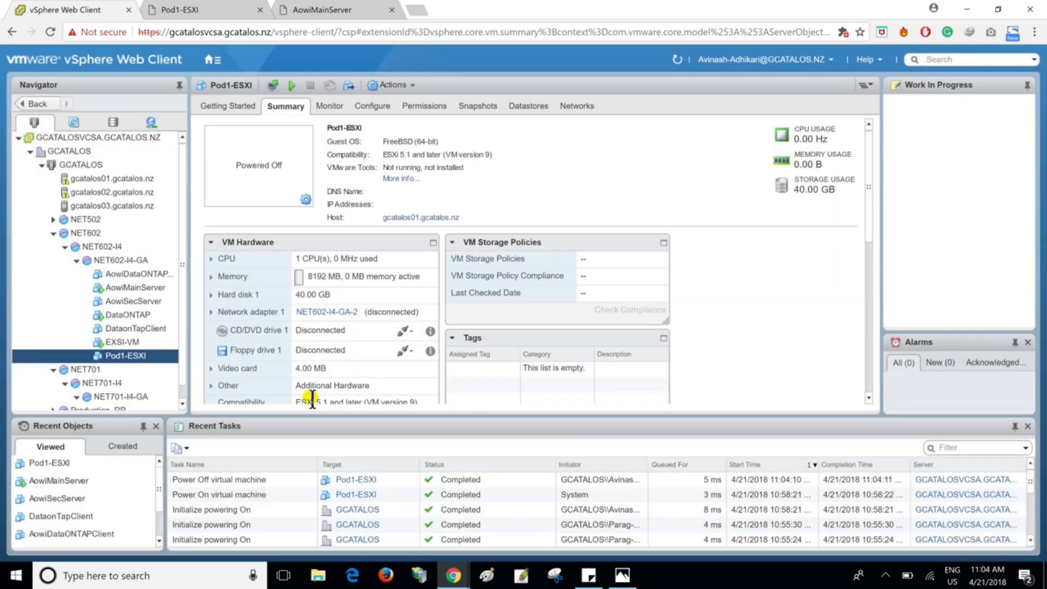
# - Power Pod1-ESXI back on, open a fresh console for it, and close the old Pod1-ESXI console
pyautogui.click(293, 88)
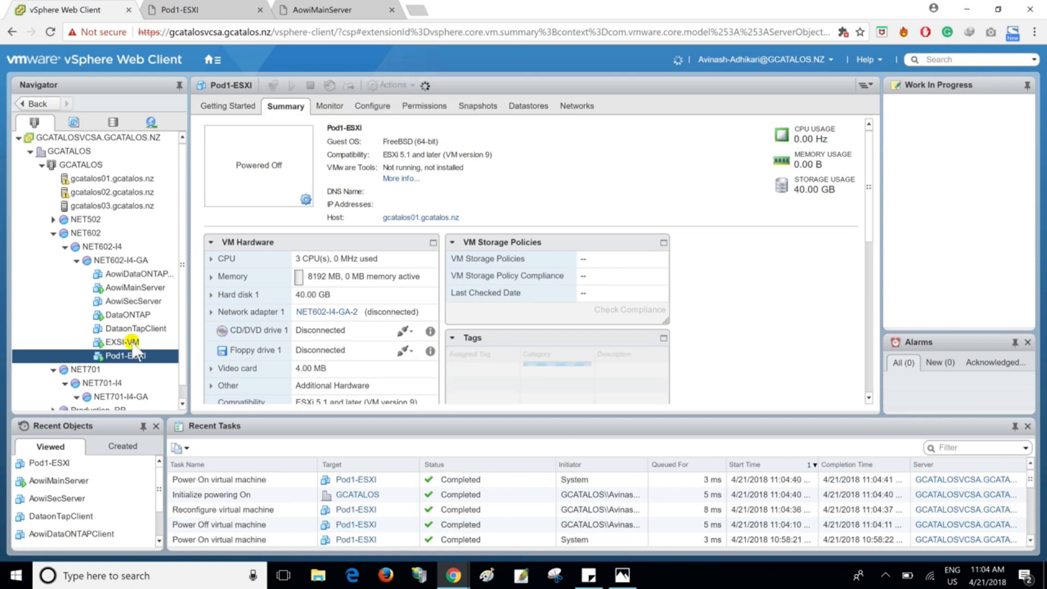
pyautogui.click(273, 88)
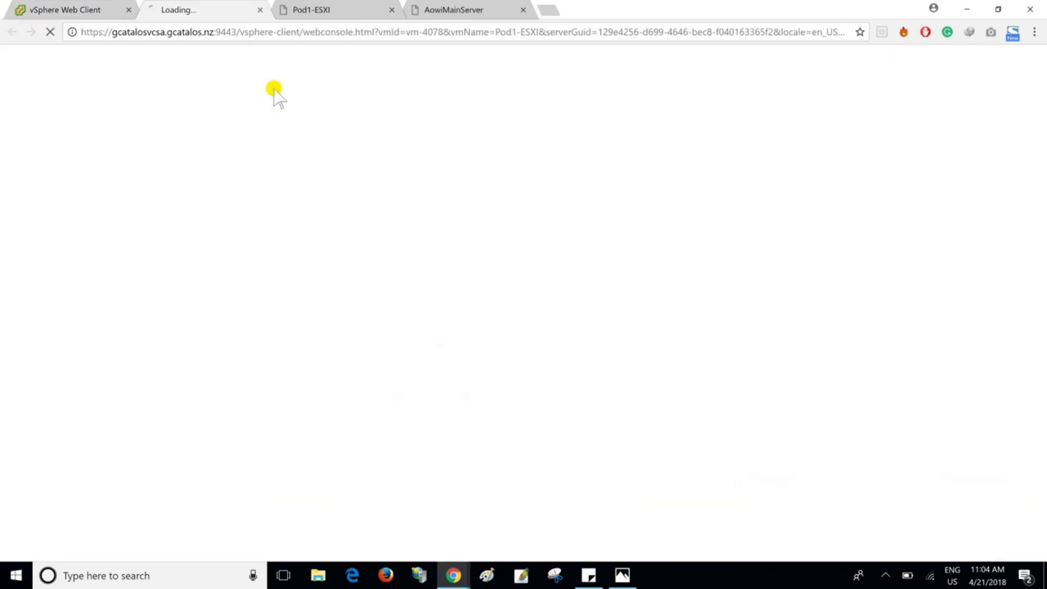
pyautogui.click(391, 9)
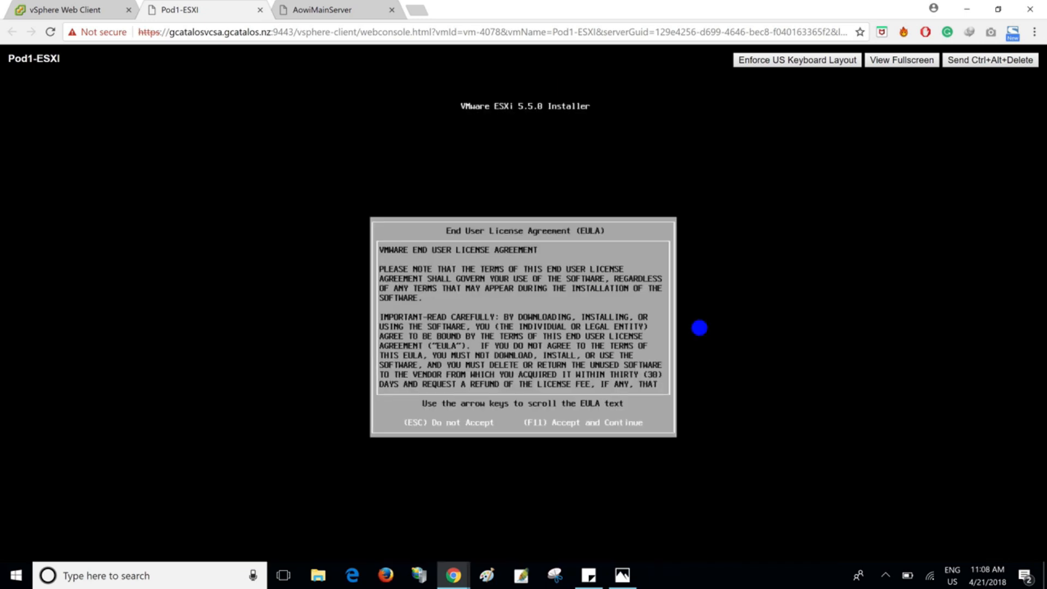
# - Accept the ESXi license agreement and continue with the 40 GB virtual disk and the default keyboard layout
pyautogui.press('F11')
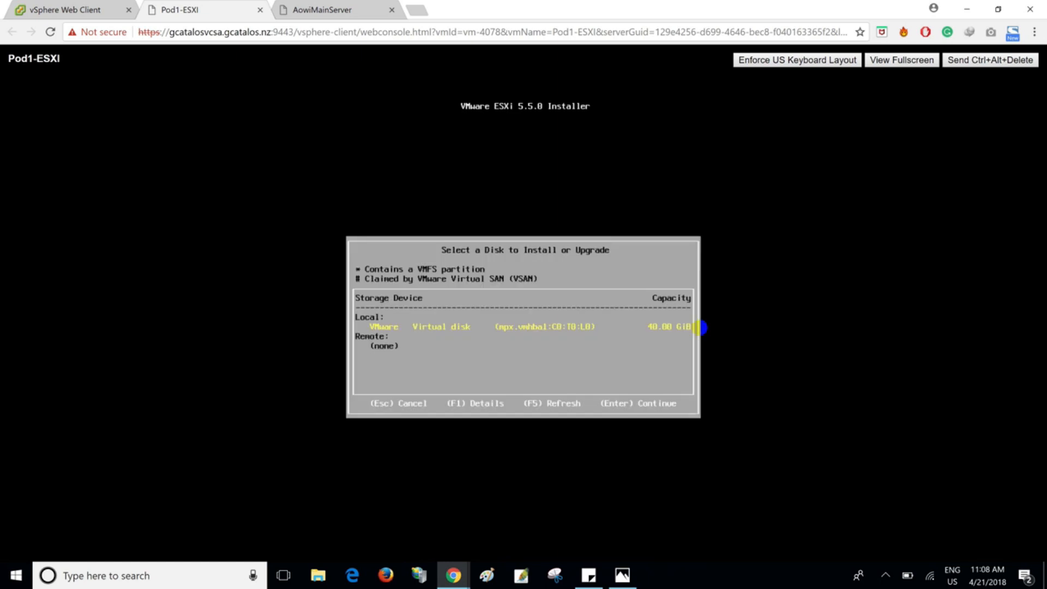
pyautogui.press('Return')
pyautogui.press('Return')
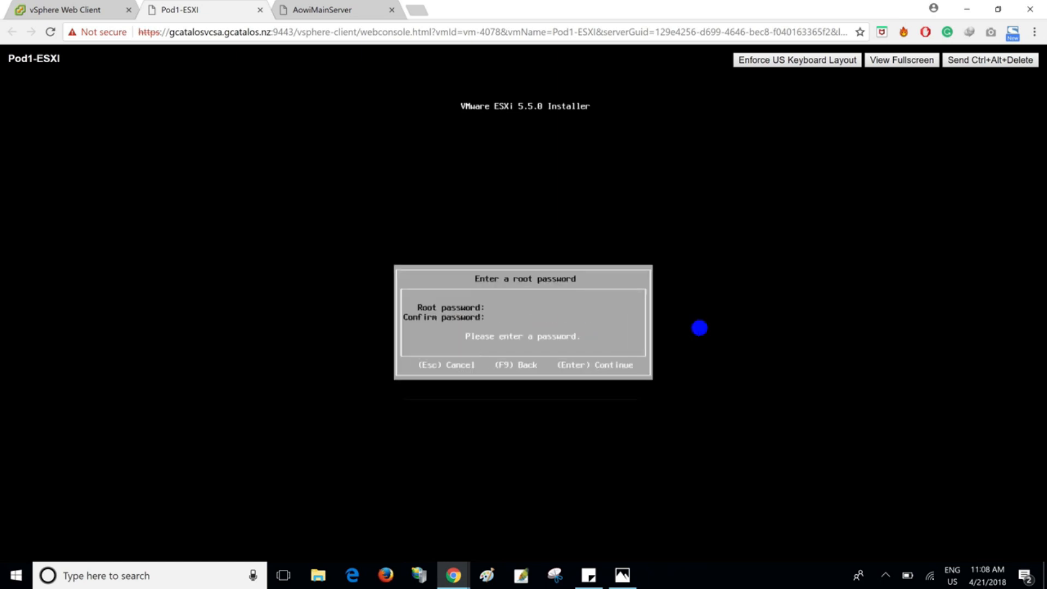
# - Enter and confirm the root password for the ESXi installation and continue
pyautogui.write('********')
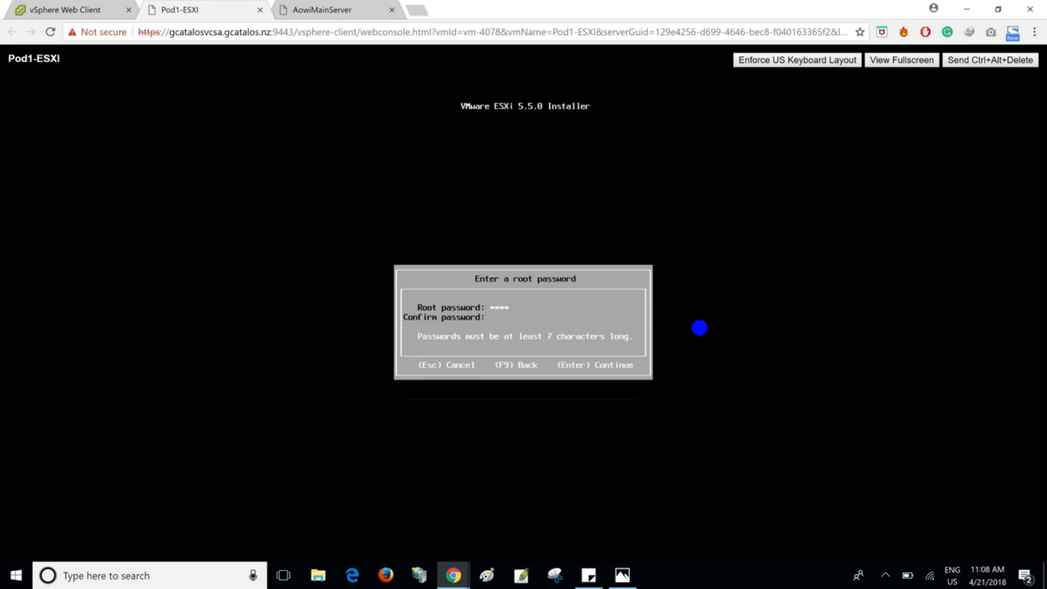
pyautogui.write('*********')
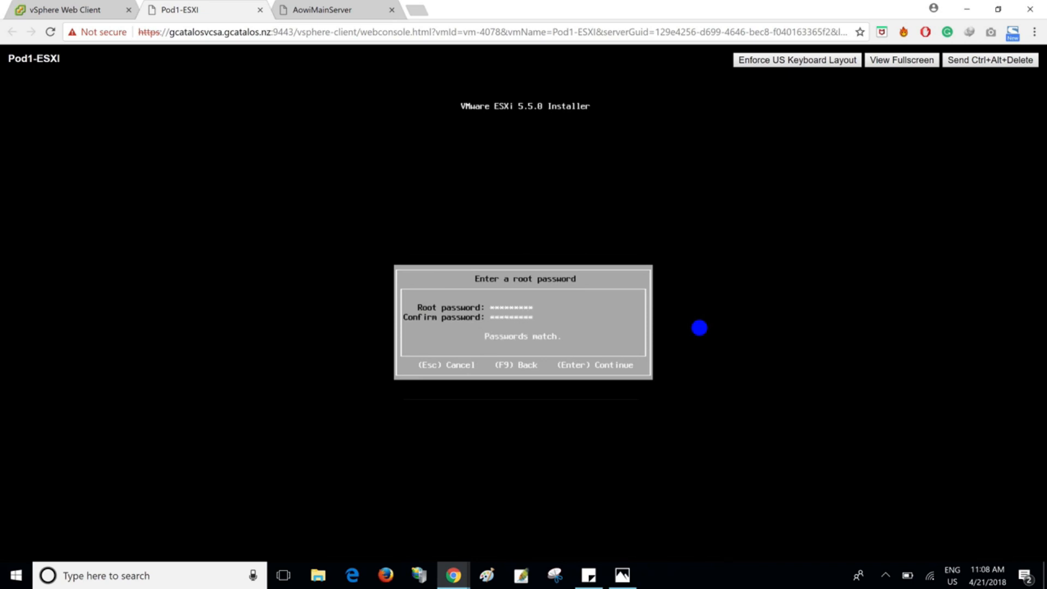
pyautogui.press('Return')
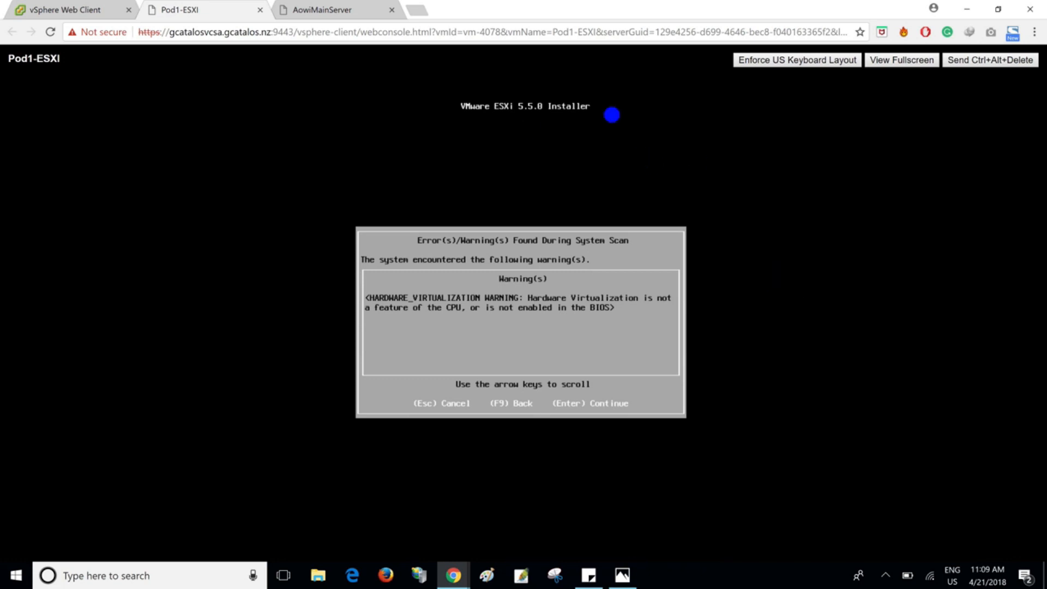
# - Examine the hardware virtualization and CPU/MMU virtualization options in Pod1-ESXI's CPU settings in the vSphere Web Client, leaving the settings without saving
pyautogui.click(88, 9)
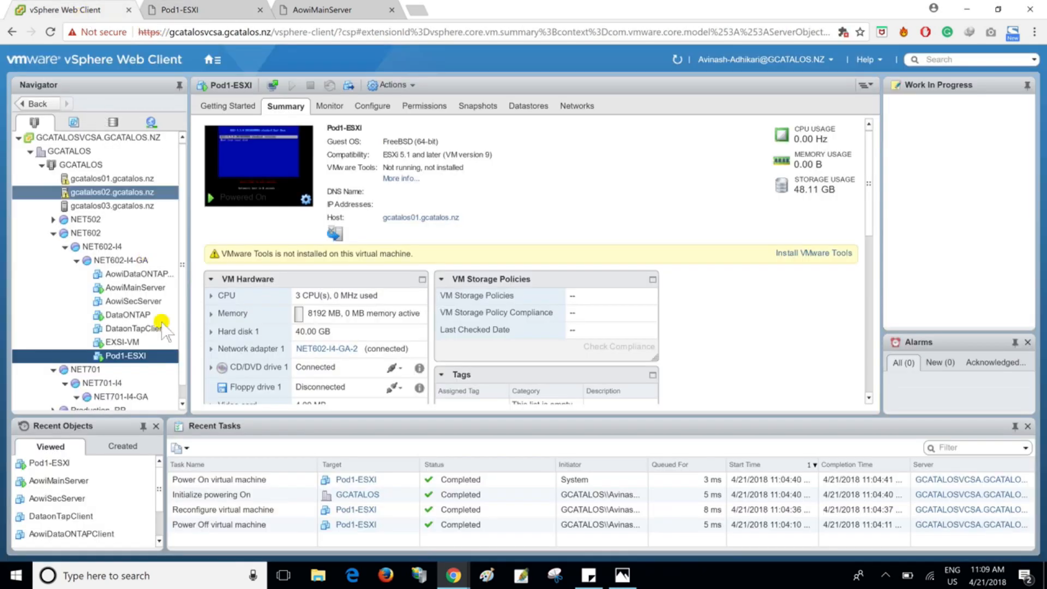
pyautogui.rightClick(125, 355)
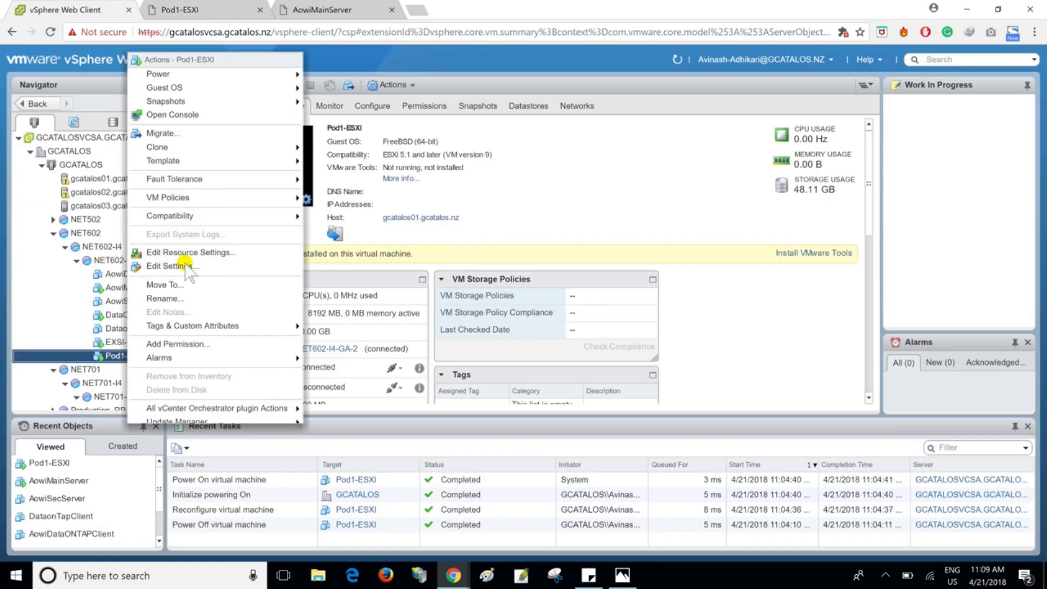
pyautogui.click(180, 265)
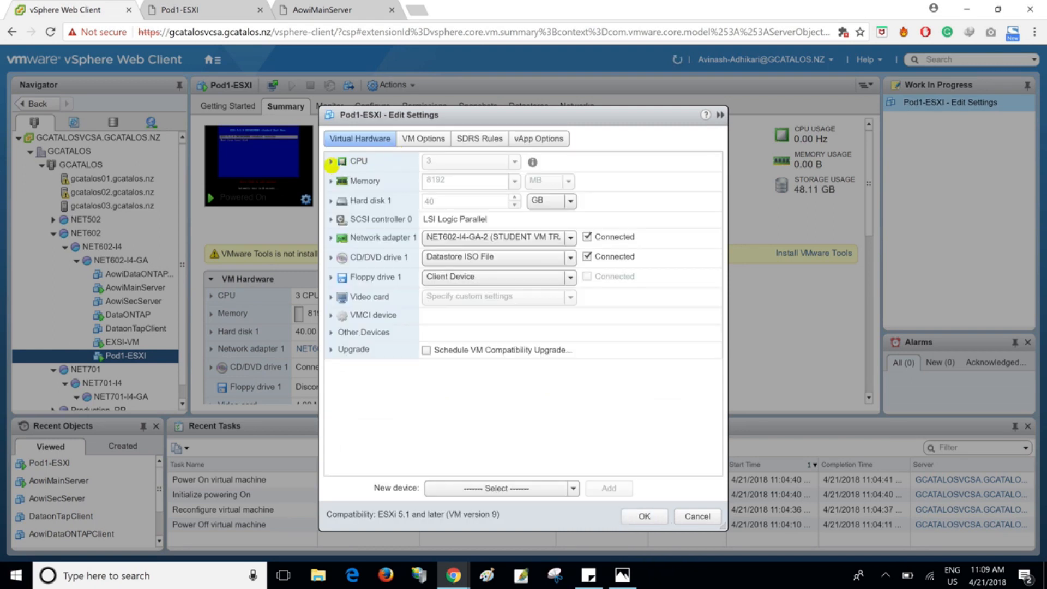
pyautogui.click(330, 162)
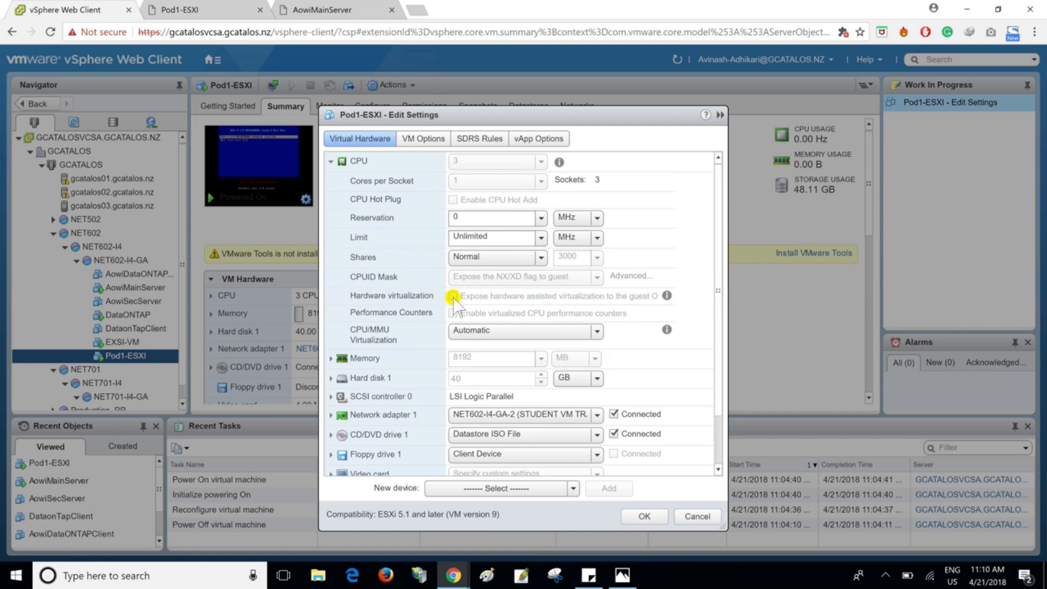
pyautogui.moveTo(350, 329); pyautogui.dragTo(507, 336)
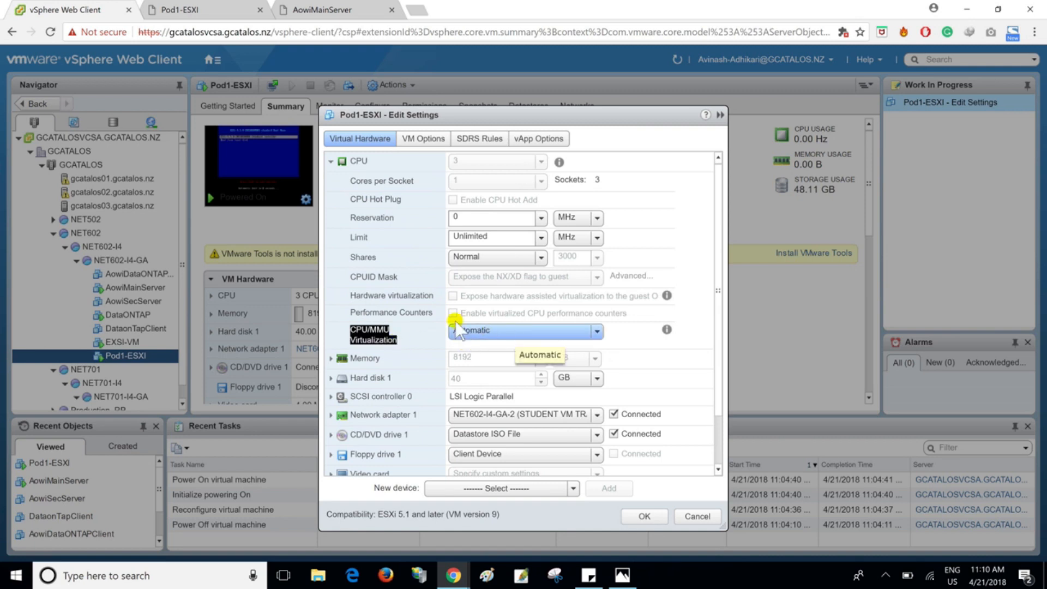
pyautogui.click(354, 299)
pyautogui.moveTo(355, 298); pyautogui.dragTo(457, 305)
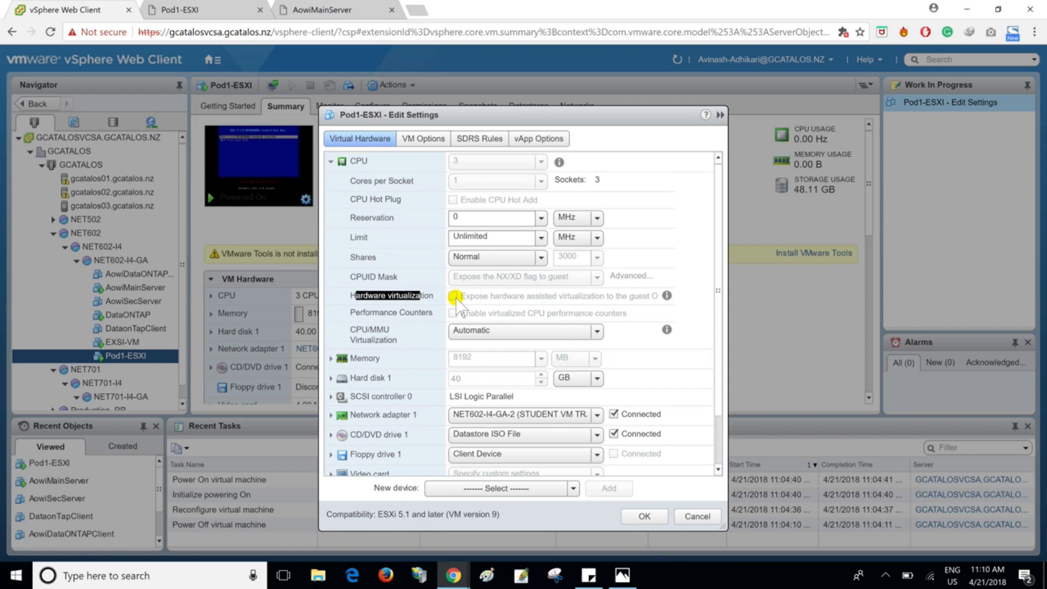
pyautogui.click(330, 162)
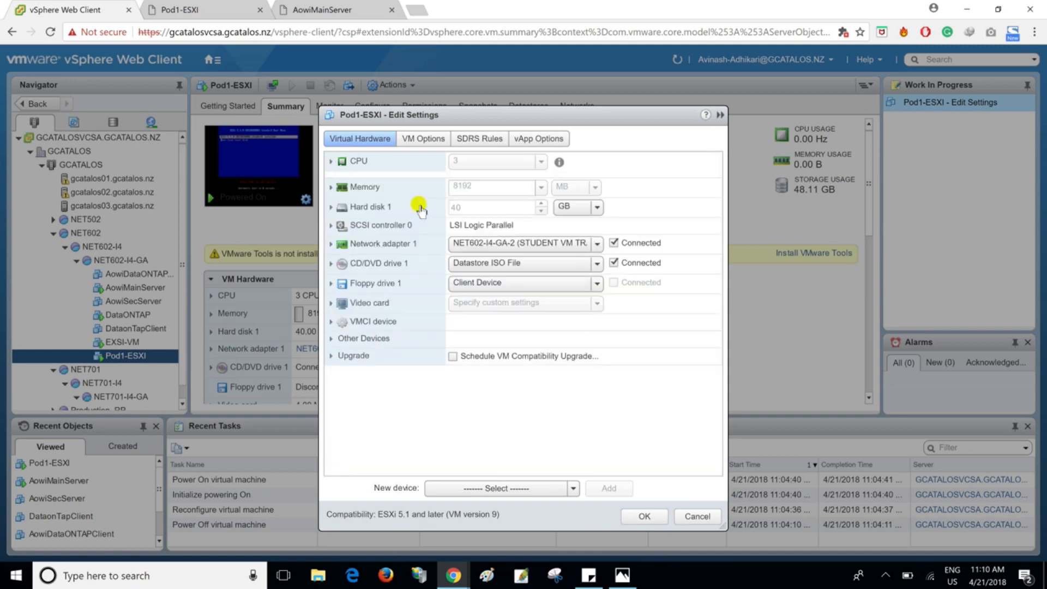
pyautogui.click(683, 517)
# - Back in the Pod1-ESXI console, install ESXi 5.5.0 on the virtual disk and reboot the server once installation is complete
pyautogui.click(201, 10)
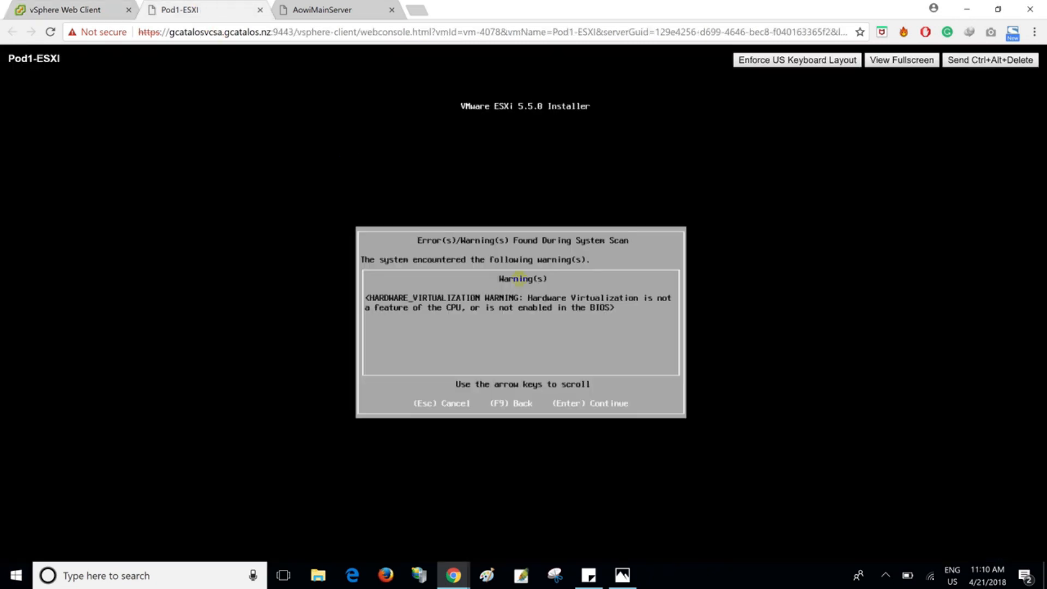
pyautogui.click(546, 284)
pyautogui.press('Return')
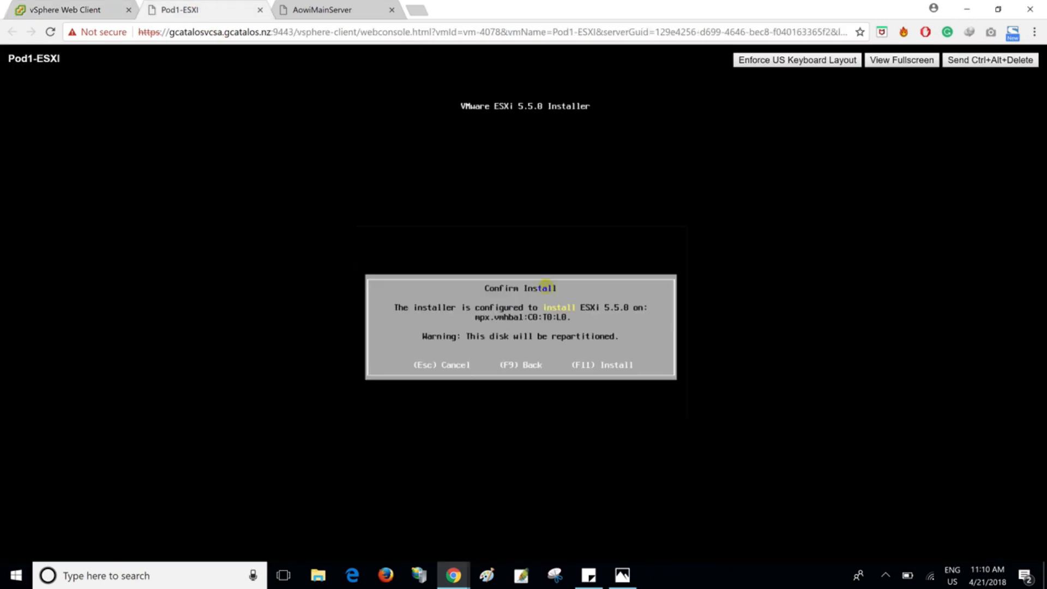
pyautogui.press('F11')
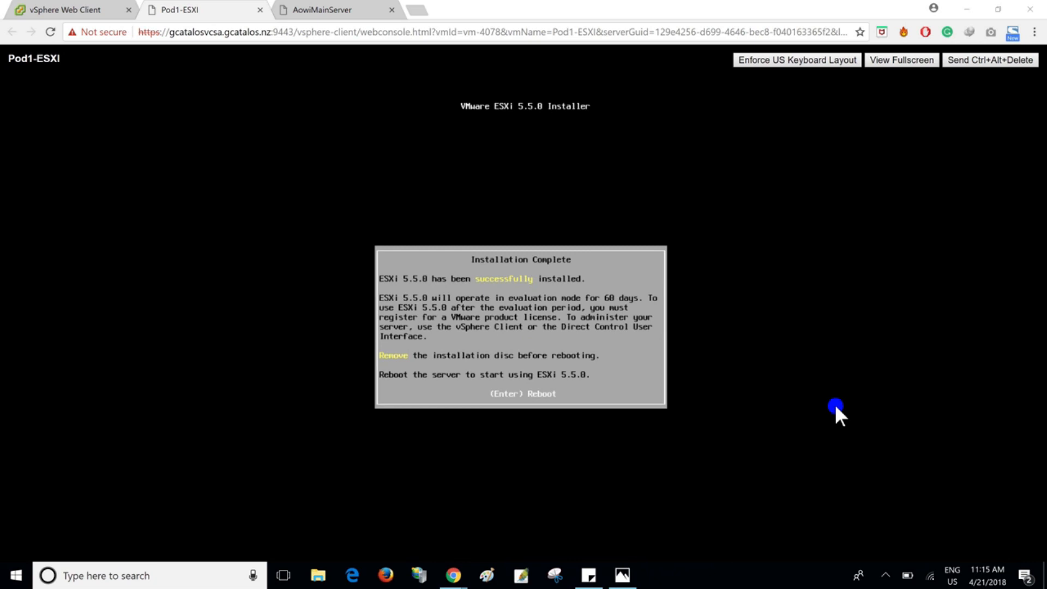
pyautogui.click(719, 323)
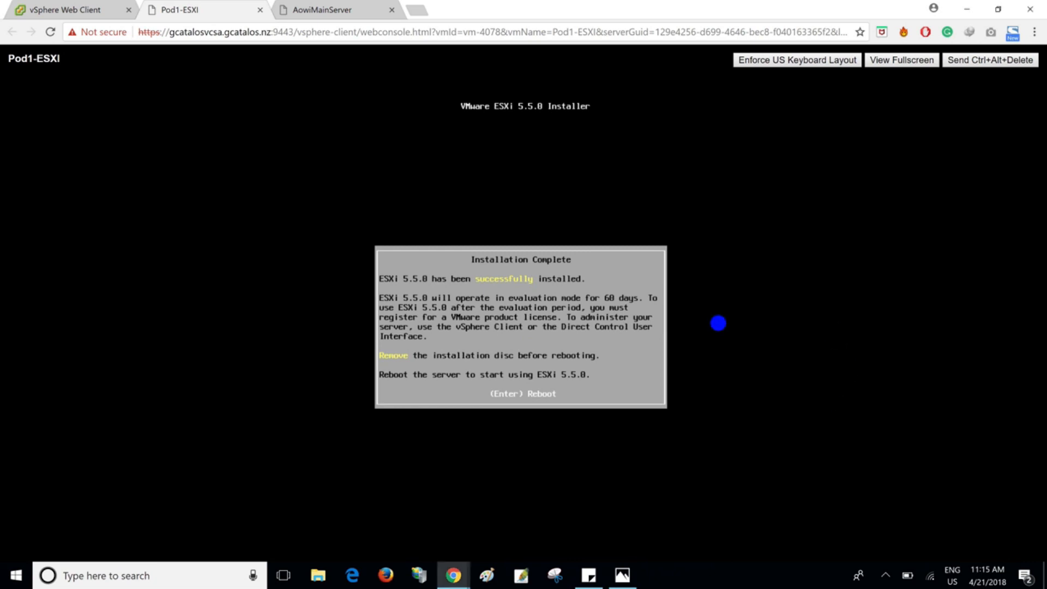
pyautogui.press('Return')
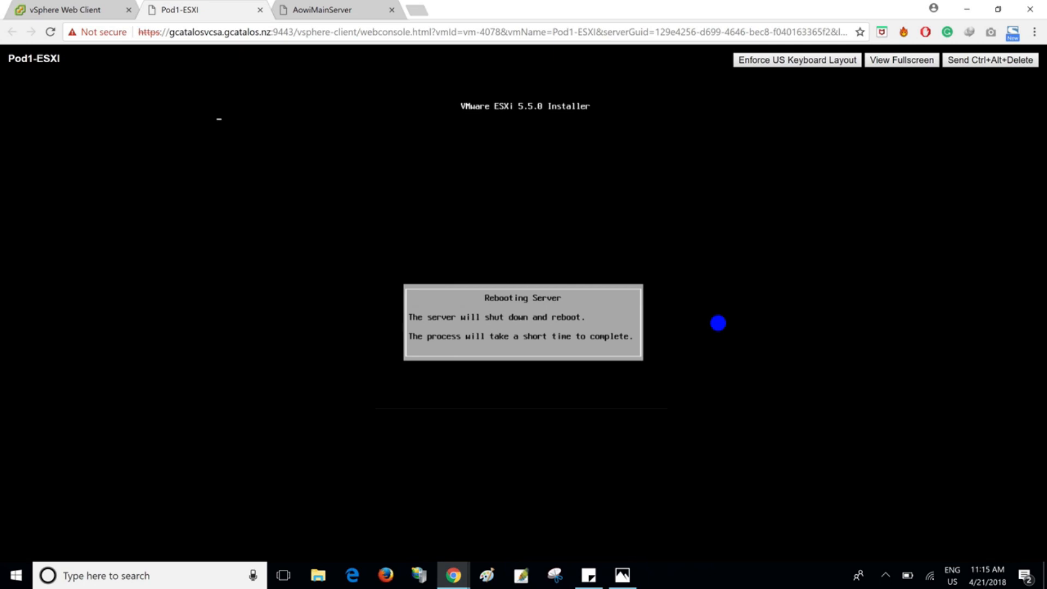
# - Examine the pod addressing in the infrastucture.jpg diagram and the NestedScope address pool in AowiMainServer's DHCP console
pyautogui.click(622, 575)
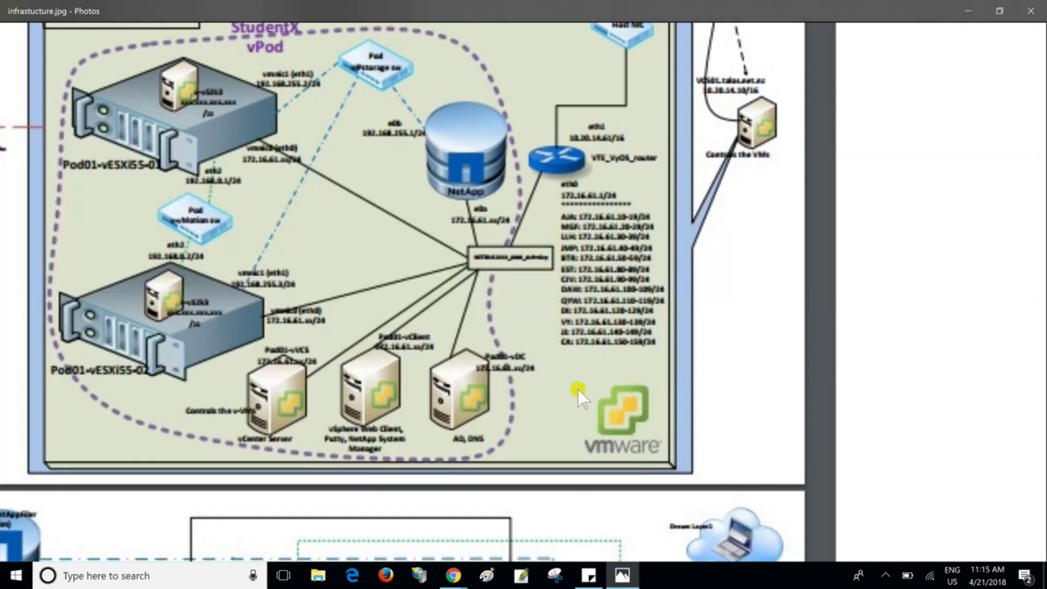
pyautogui.scroll(2, 605, 389)
pyautogui.hscroll(-2, 605, 389)
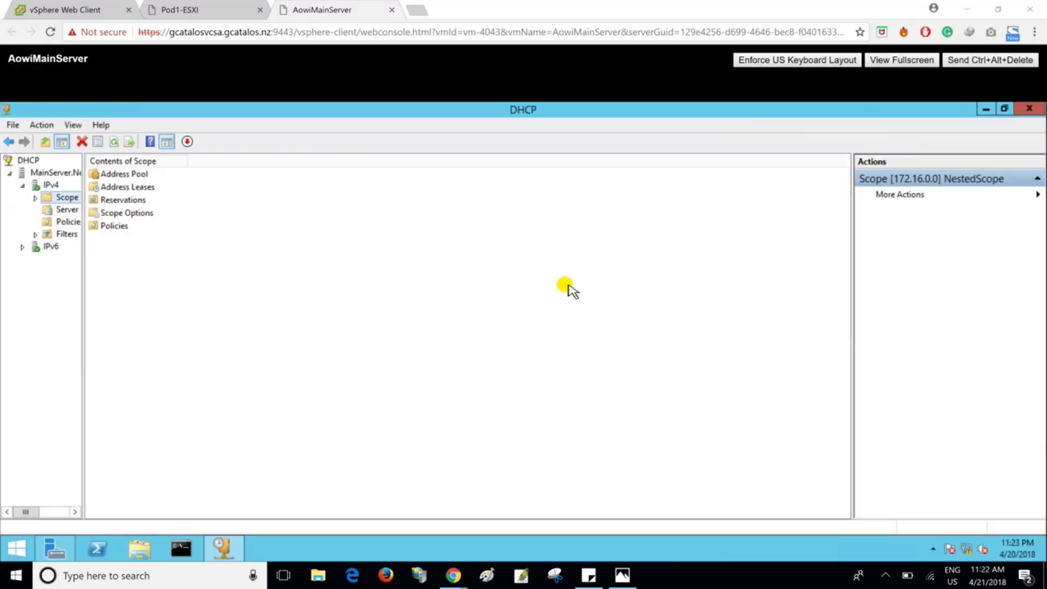
pyautogui.doubleClick(124, 174)
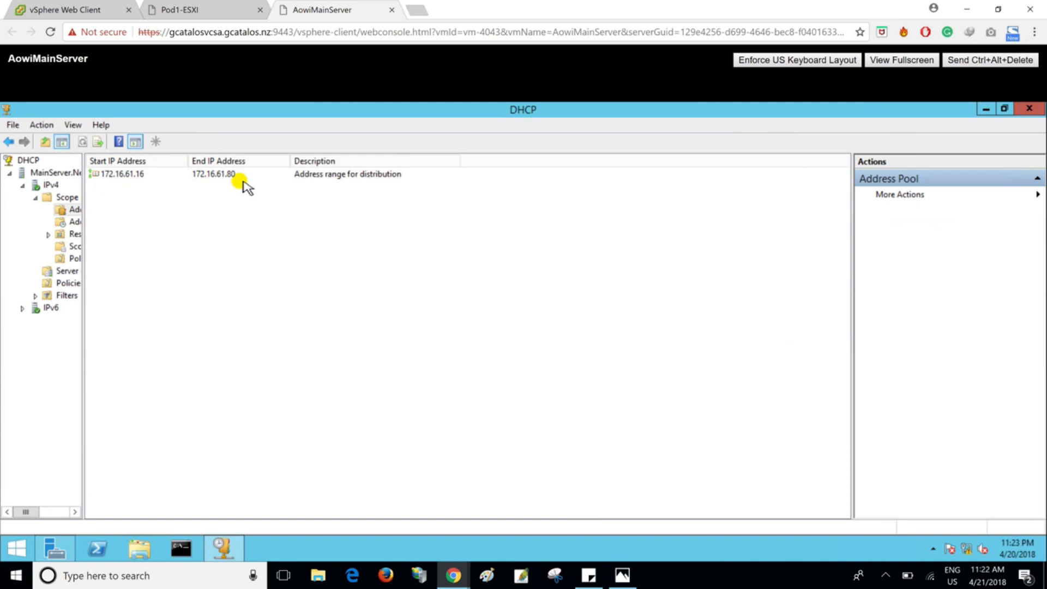
# - In the Pod1-ESXI console, log in to system customization as root with the root password
pyautogui.click(227, 13)
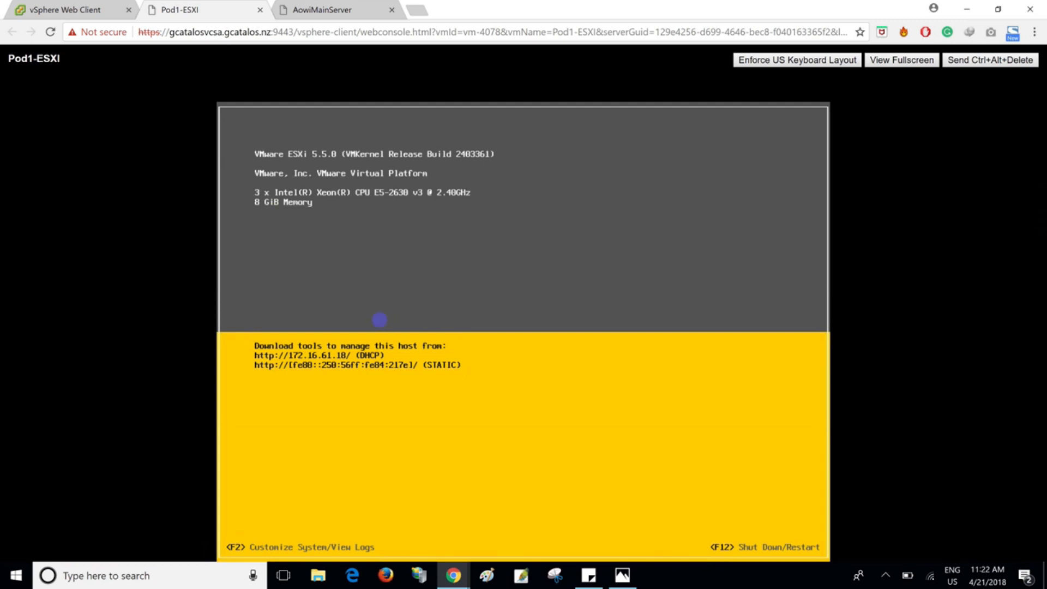
pyautogui.press('F2')
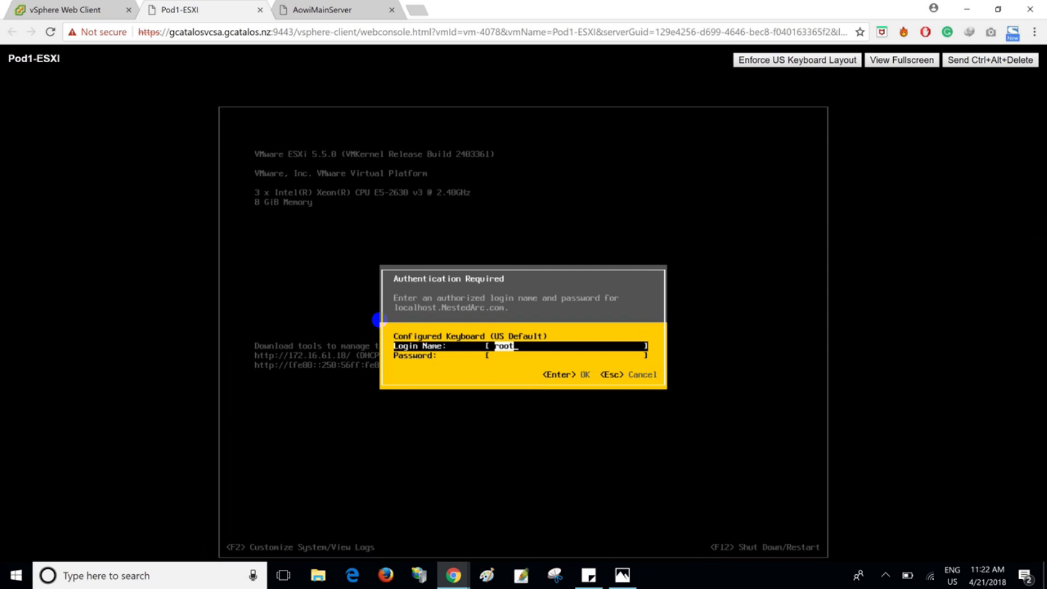
pyautogui.press('Tab')
pyautogui.write('********')
pyautogui.press('Return')
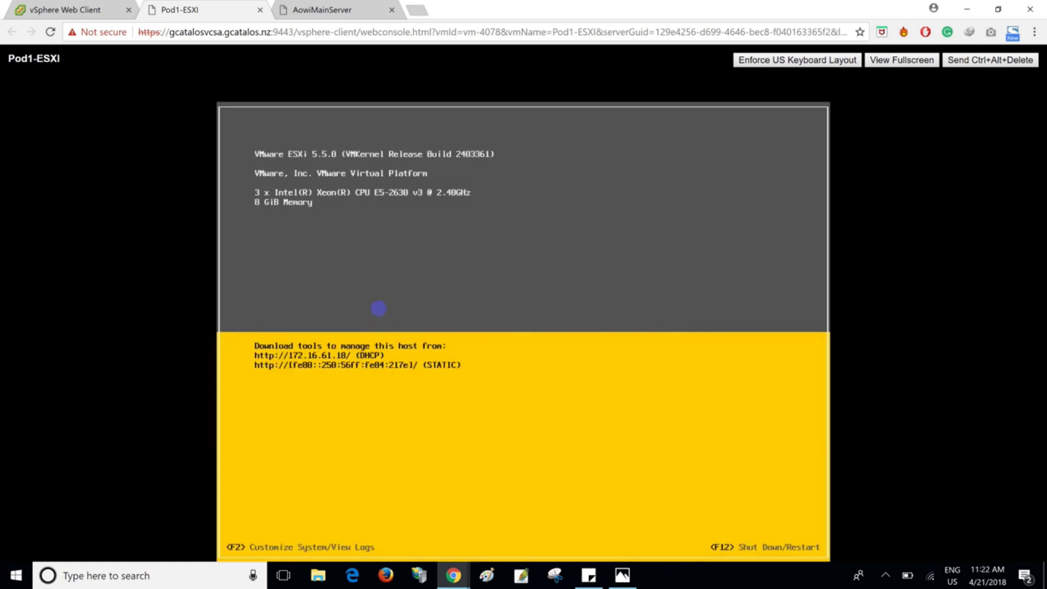
pyautogui.press('F2')
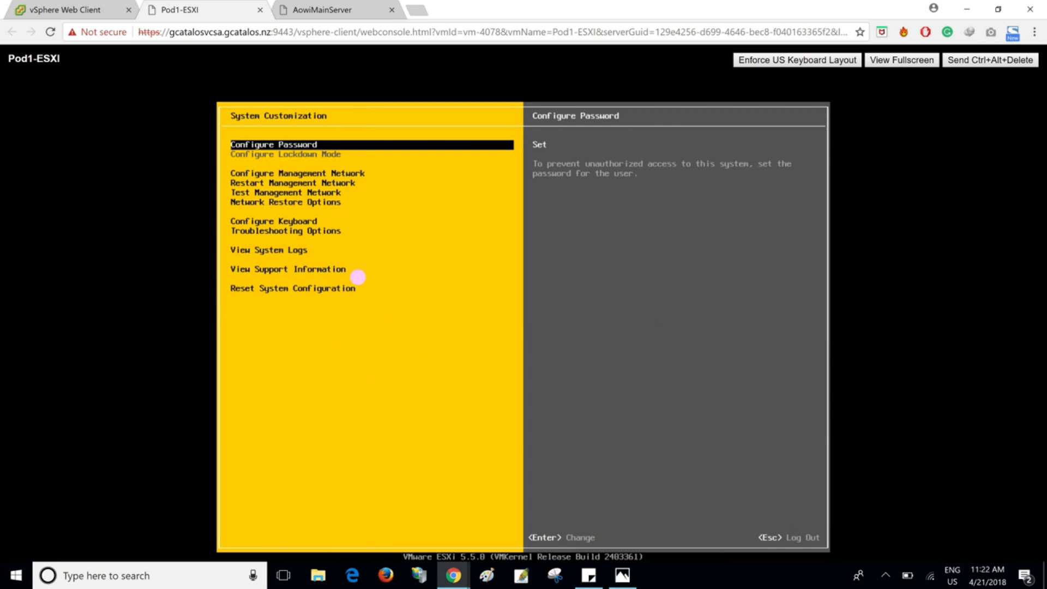
# - Review the System Customization options, including the management network, troubleshooting and system log entries
pyautogui.press('Down')
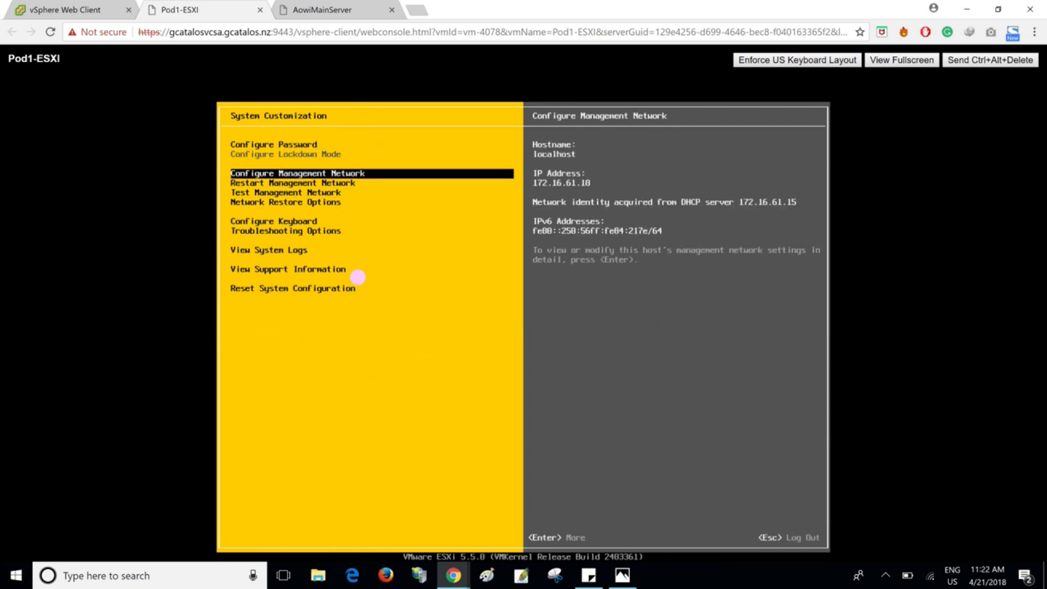
pyautogui.press('Down')
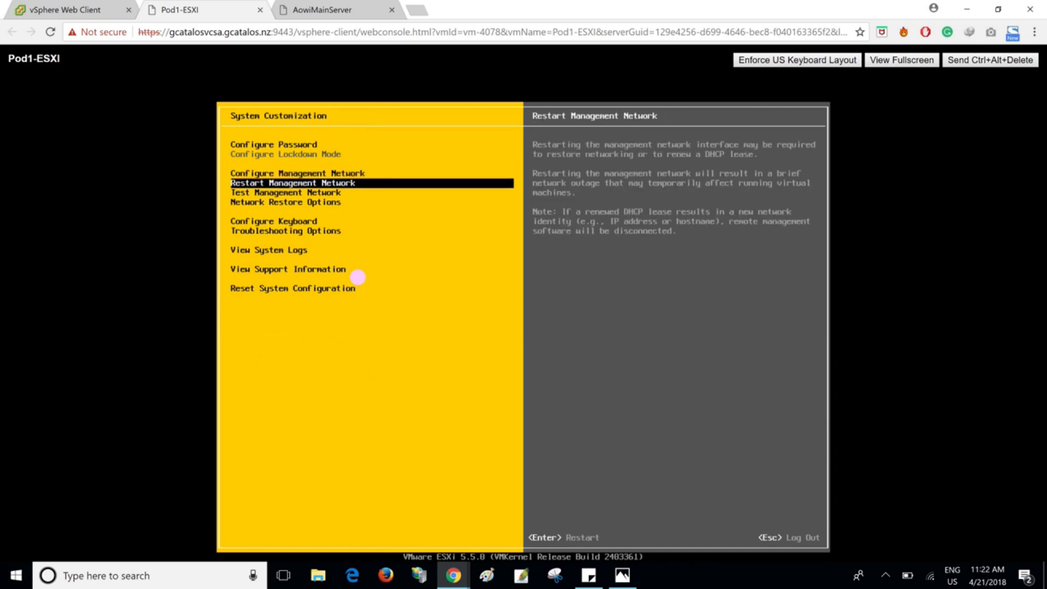
pyautogui.press('Down')
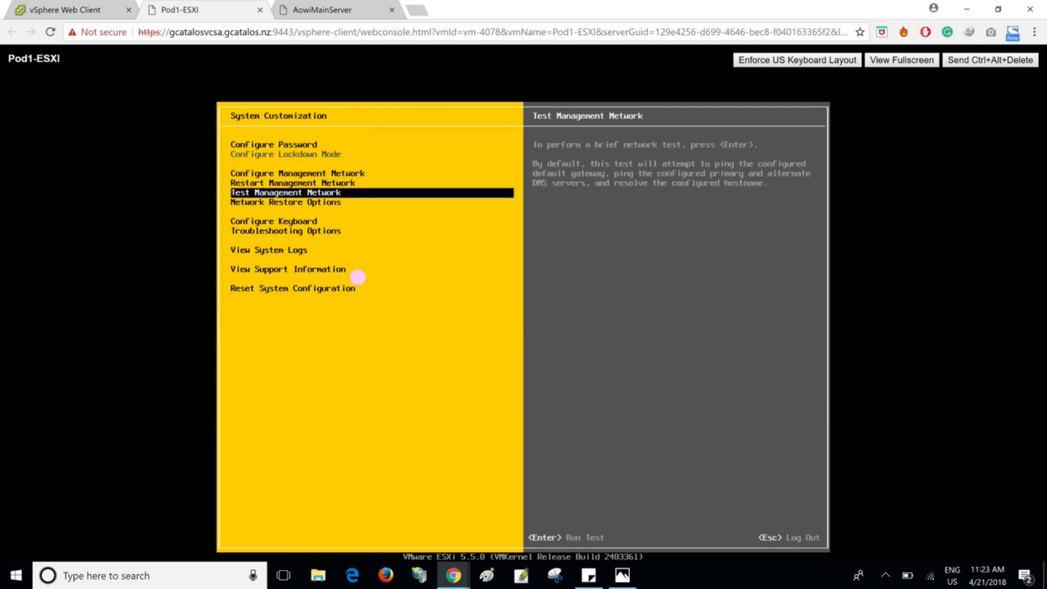
pyautogui.press('Down')
pyautogui.press('Down')
pyautogui.press('Down')
pyautogui.press('Down')
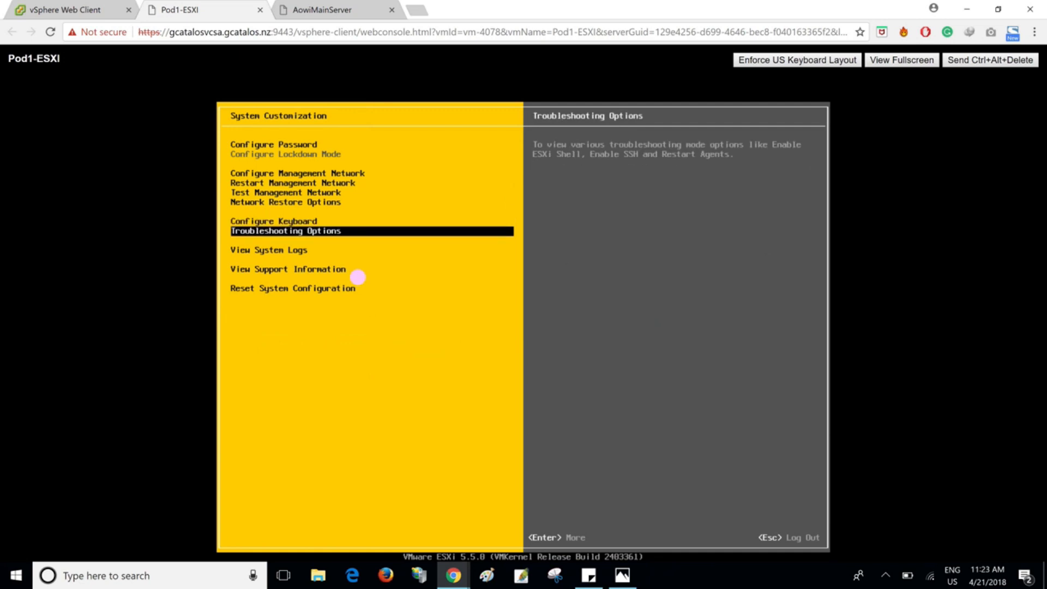
pyautogui.press('Up')
pyautogui.press('Up')
pyautogui.press('Down')
pyautogui.press('Down')
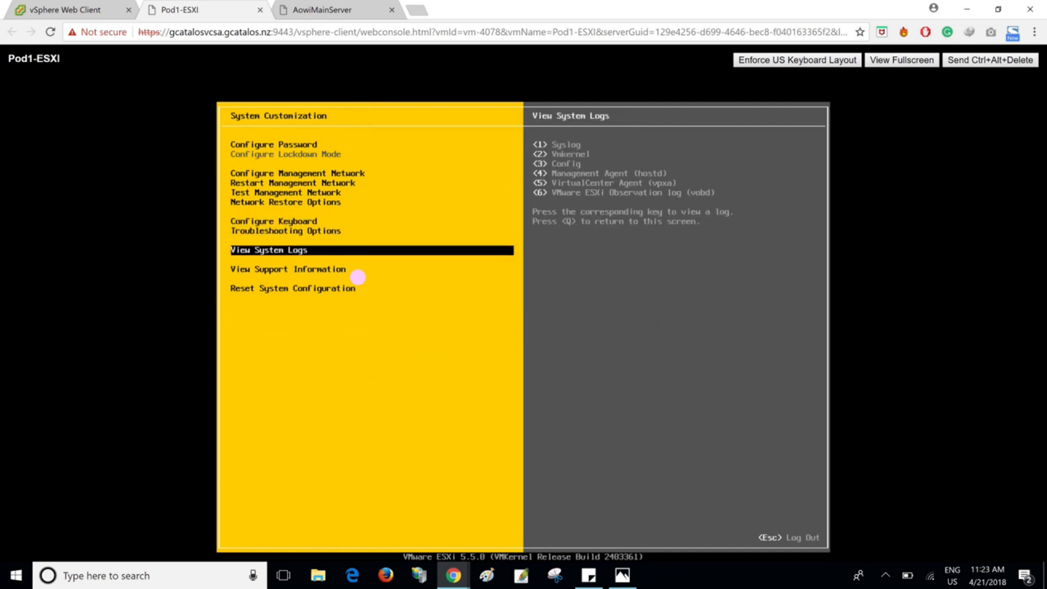
pyautogui.press('Down')
pyautogui.press('Down')
pyautogui.press('Up')
pyautogui.press('Up')
pyautogui.press('Up')
pyautogui.press('Up')
pyautogui.press('Up')
pyautogui.press('Up')
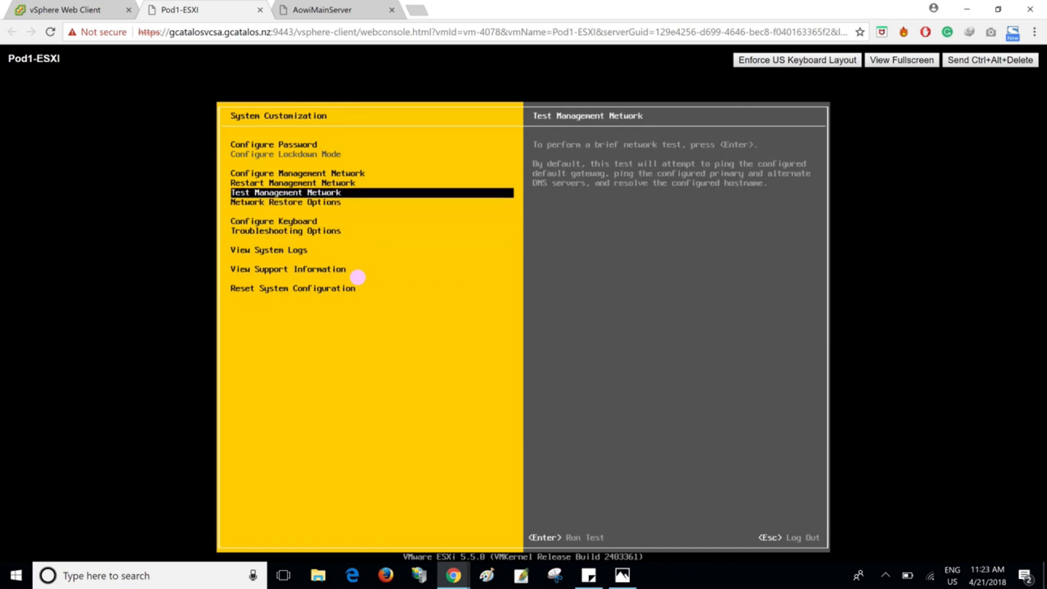
# - Check the host network layout in the infrastucture.jpg diagram and return to the Pod1-ESXI console
pyautogui.click(622, 575)
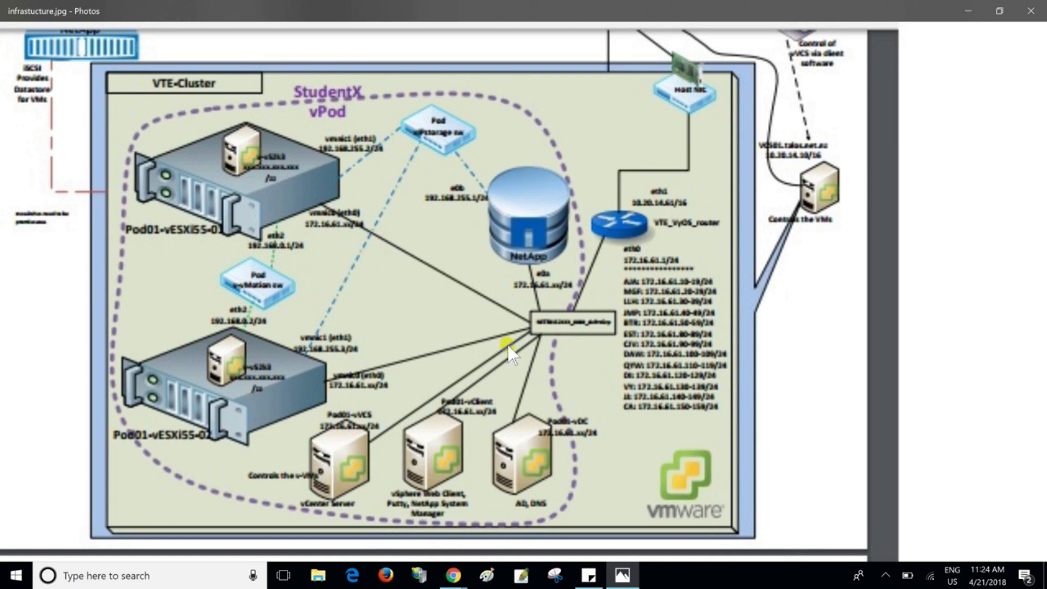
pyautogui.hotkey('alt', 'Tab')
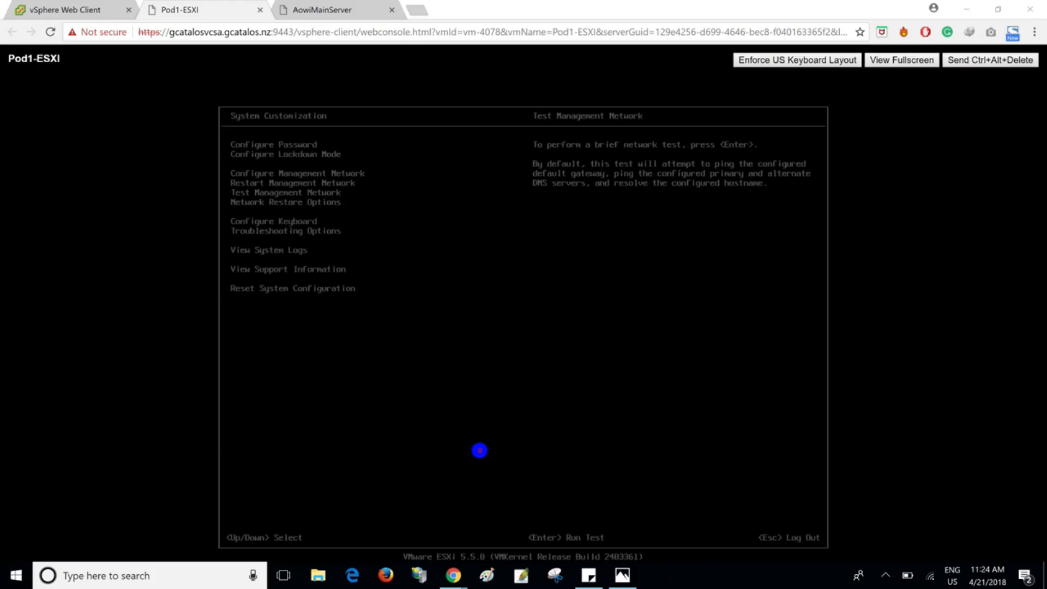
pyautogui.click(479, 450)
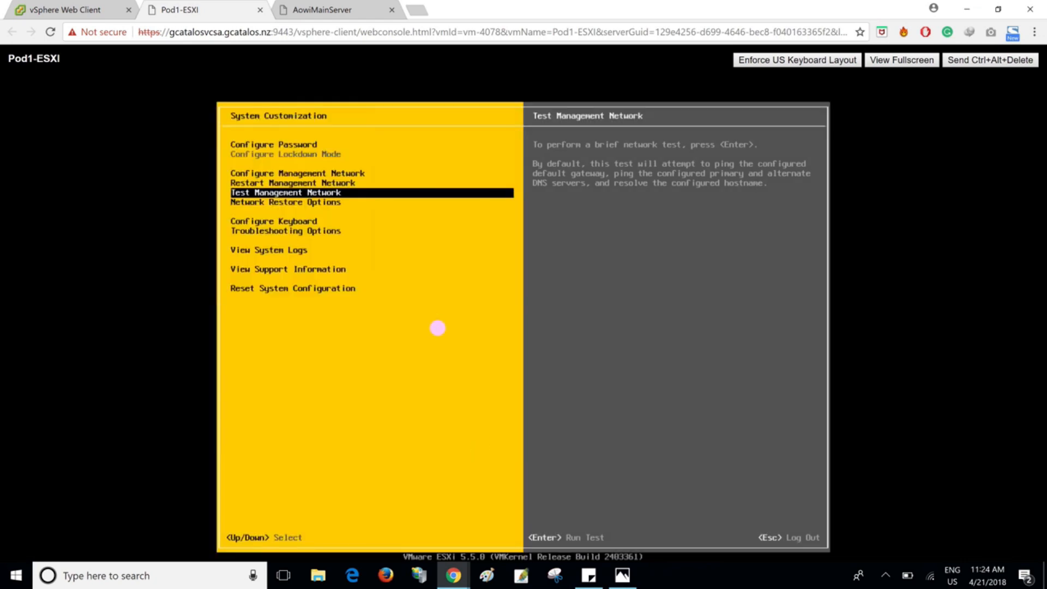
# - Switch the management network's IP configuration from dynamic to a static IP address and network configuration
pyautogui.press('Up')
pyautogui.press('Up')
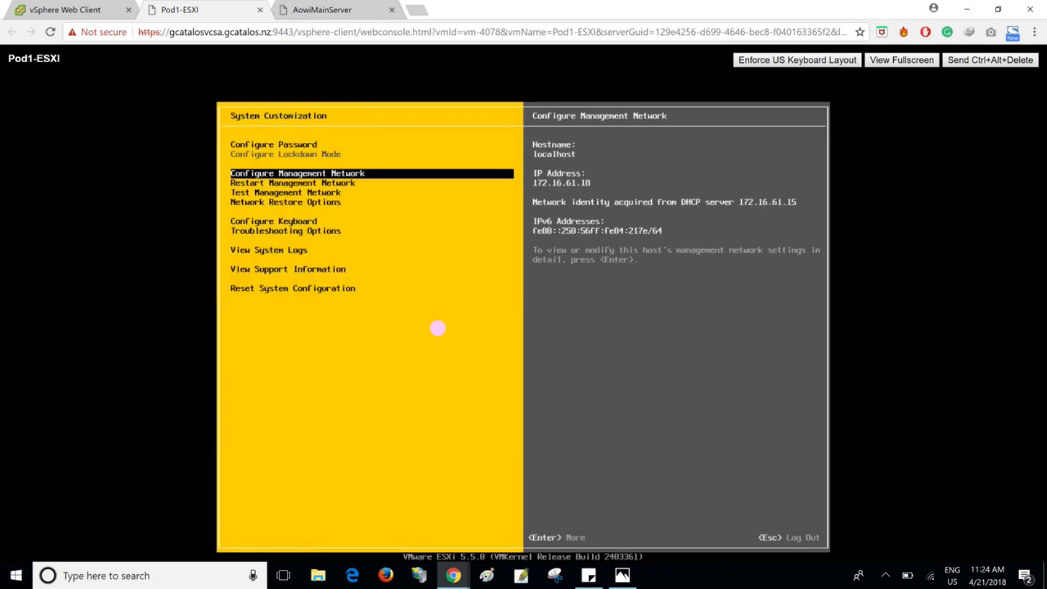
pyautogui.press('Return')
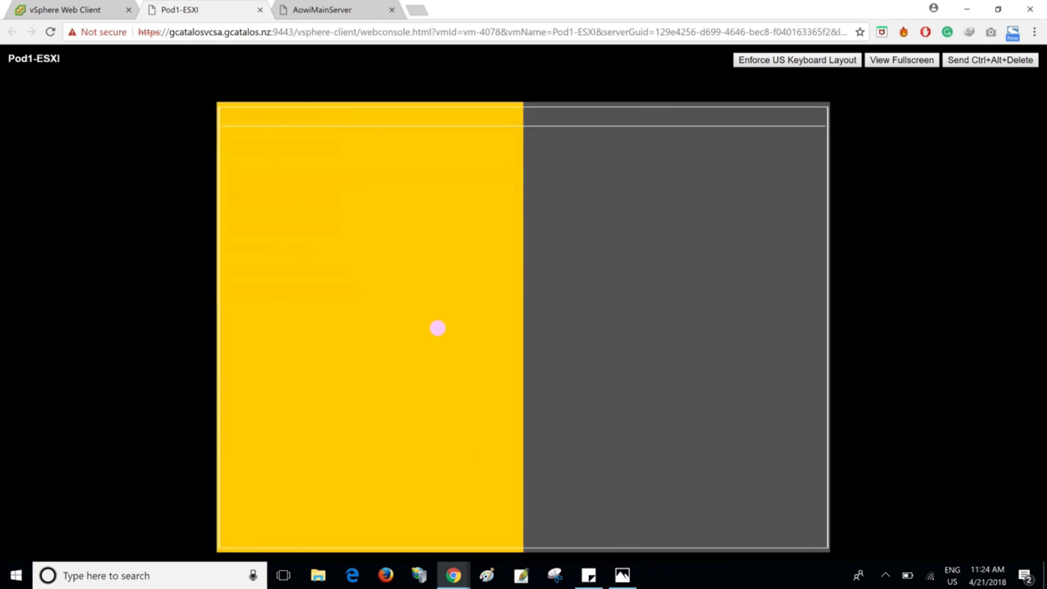
pyautogui.press('Down')
pyautogui.press('Down')
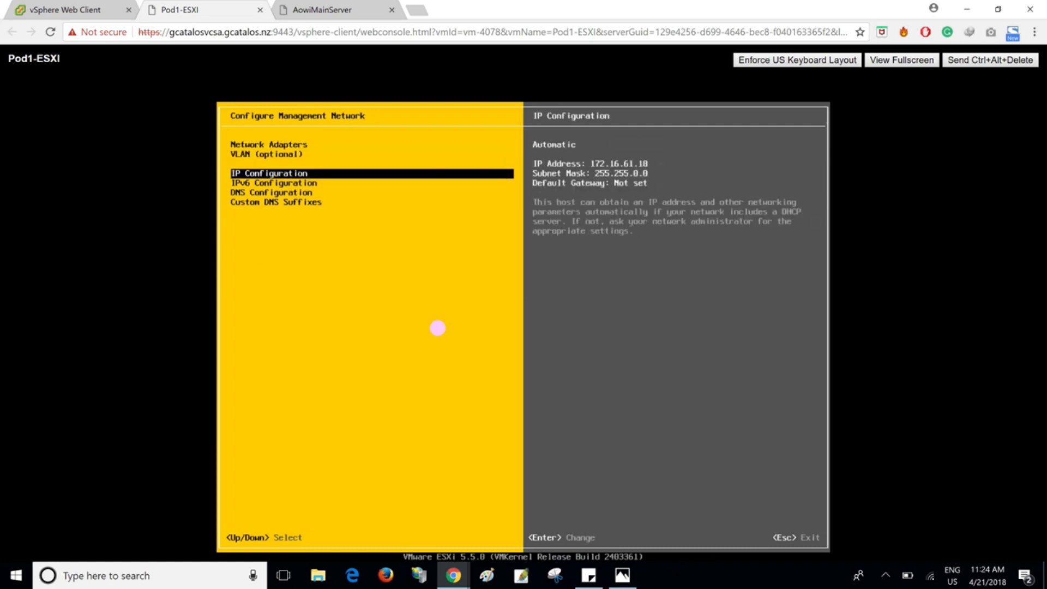
pyautogui.press('Return')
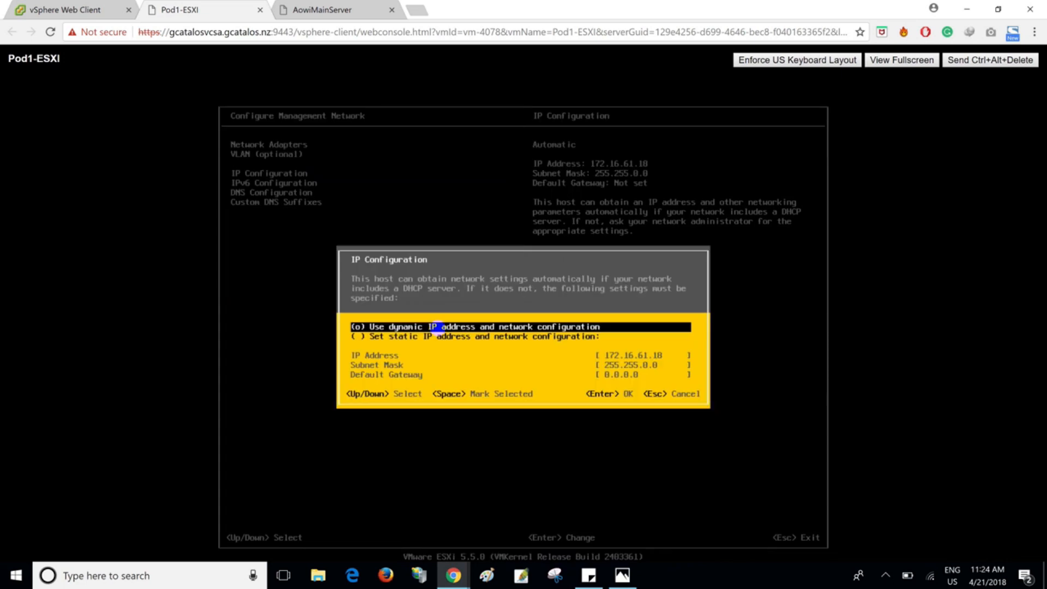
pyautogui.press('Down')
pyautogui.press('Escape')
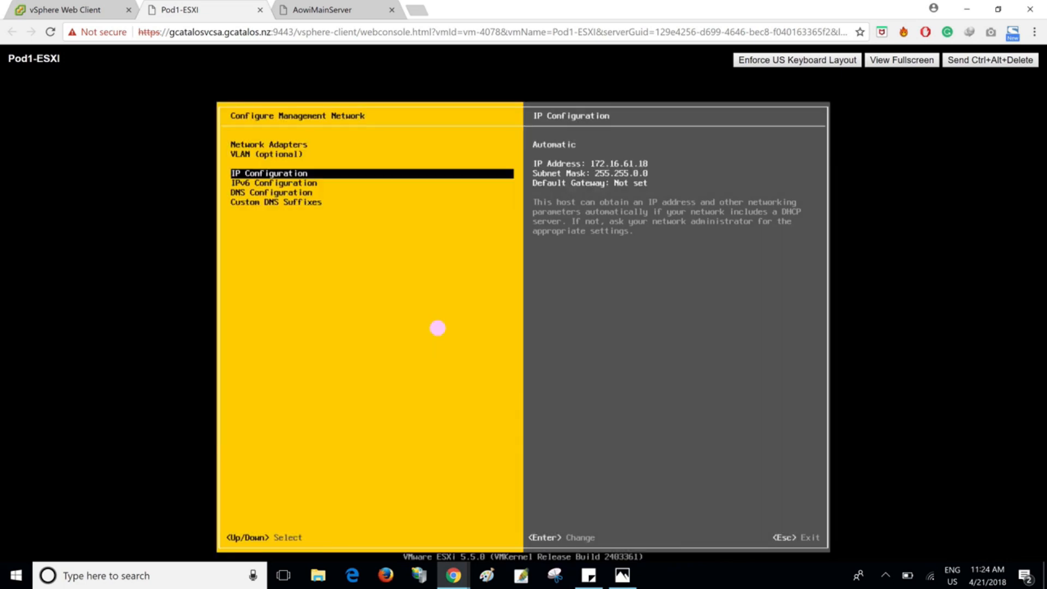
pyautogui.press('Return')
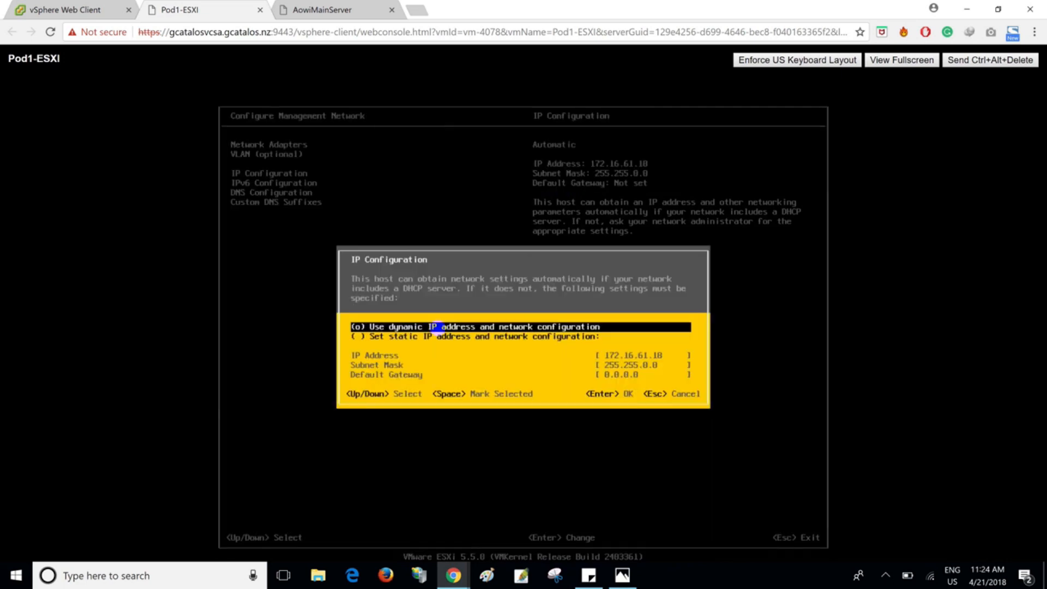
pyautogui.press('Down')
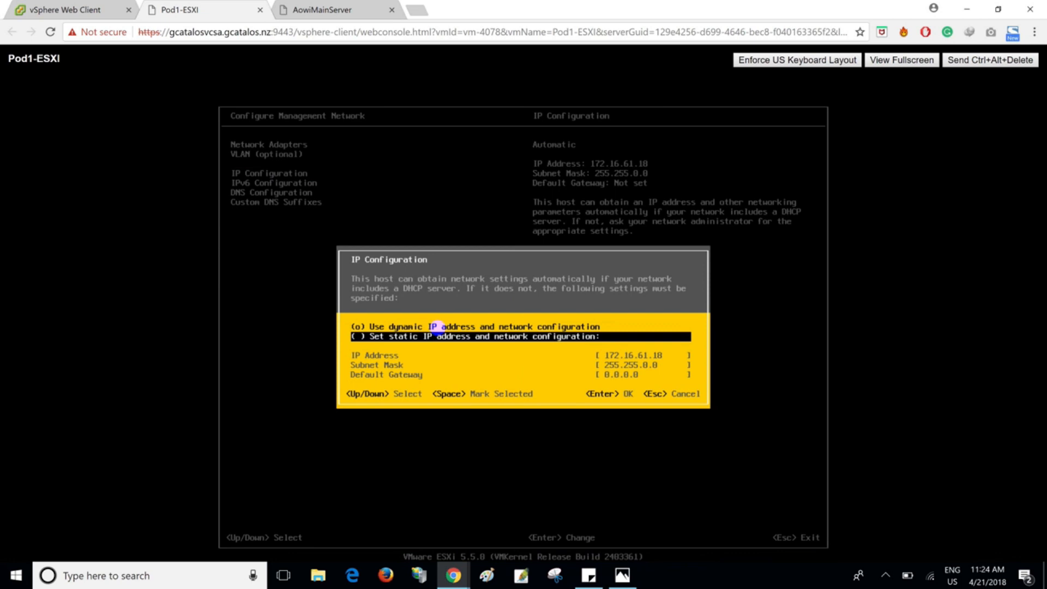
pyautogui.press('space')
# - Set the static configuration's default gateway to 172.16.1.1 and accept the IP settings
pyautogui.press('Down')
pyautogui.press('Down')
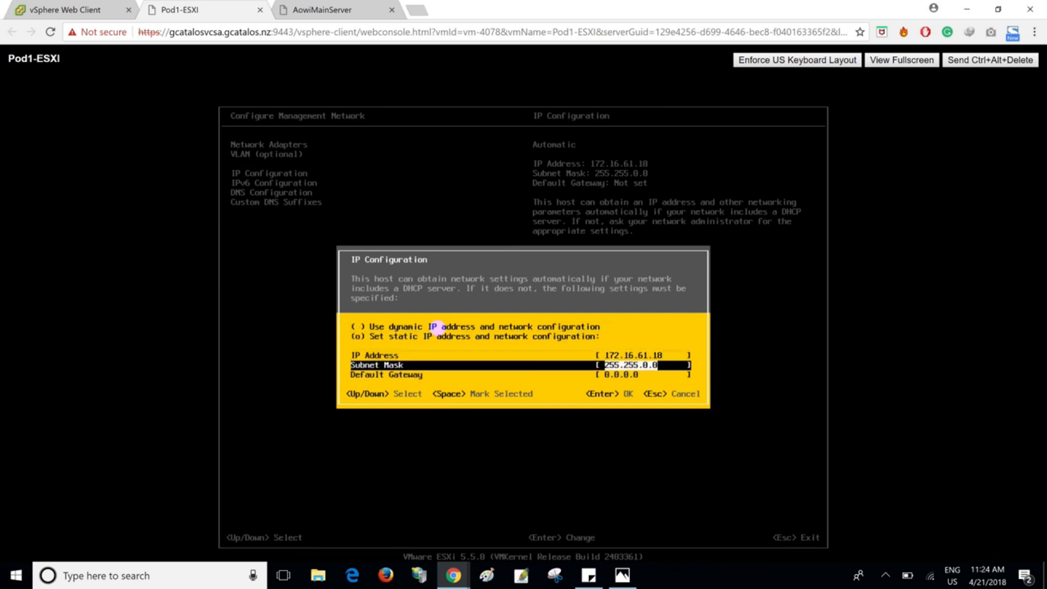
pyautogui.press('Down')
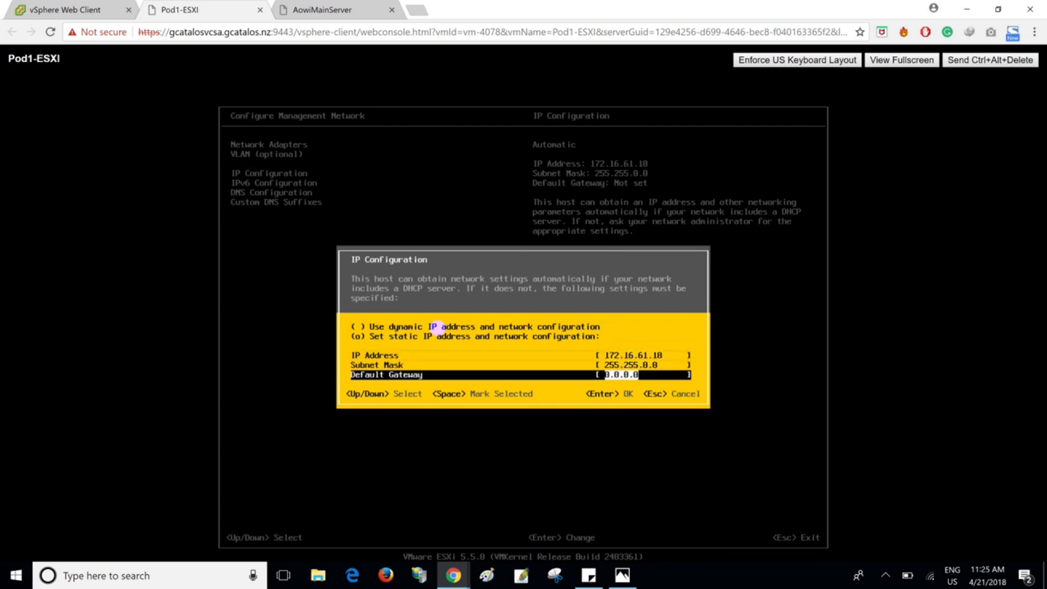
pyautogui.write('172.16.1.1')
pyautogui.press('Return')
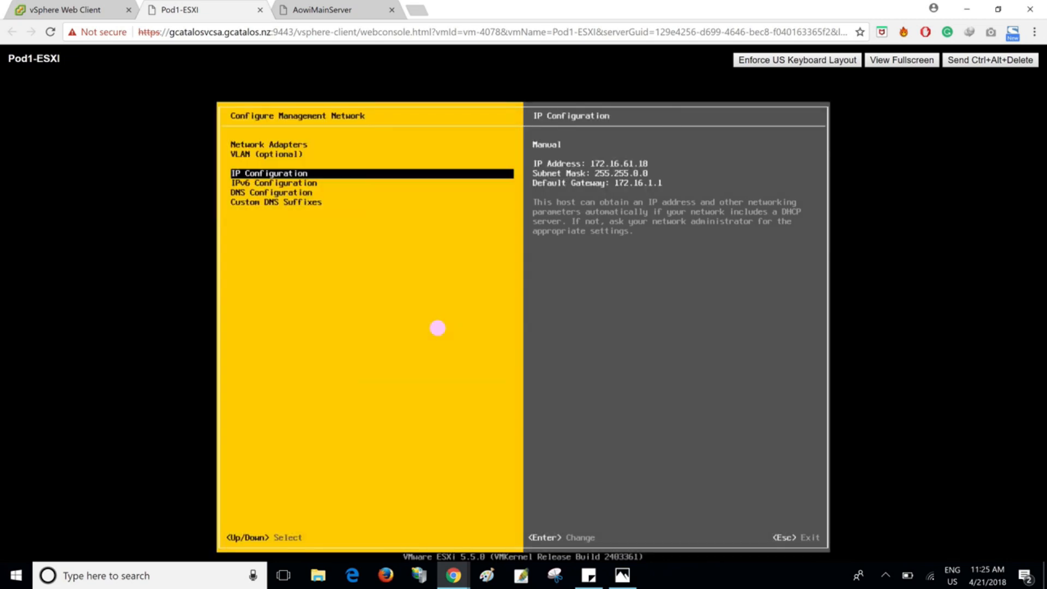
# - Check the DNS configuration and custom DNS suffixes, then apply the management network changes and return to System Customization
pyautogui.press('Down')
pyautogui.press('Down')
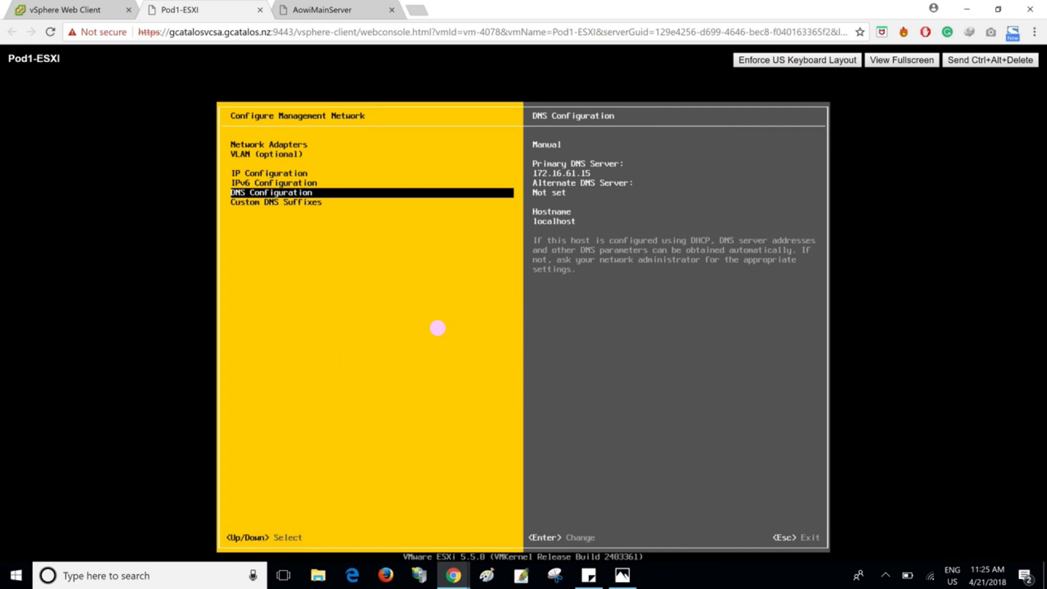
pyautogui.press('Down')
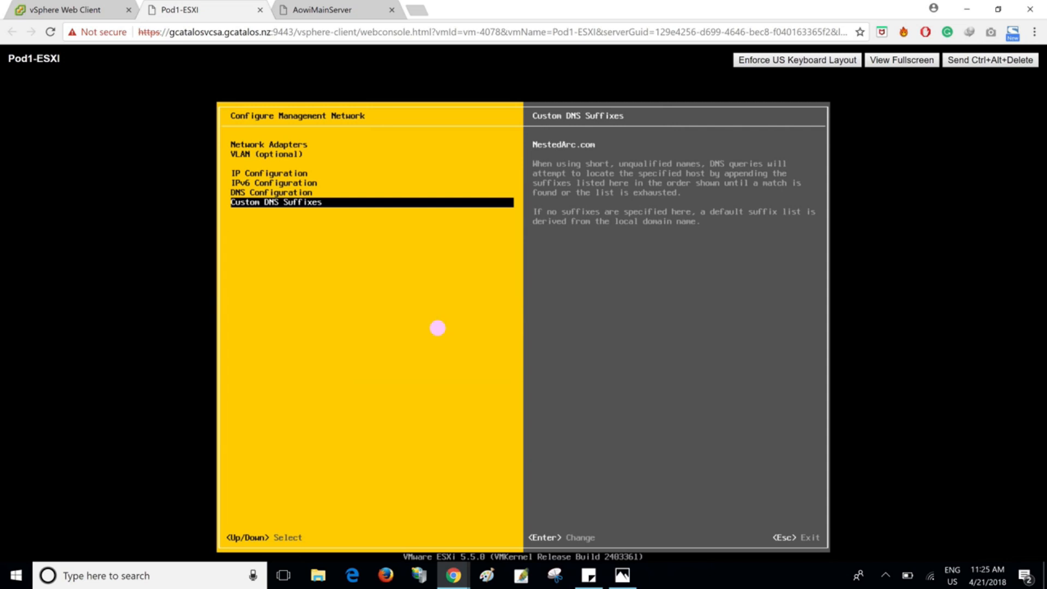
pyautogui.press('Escape')
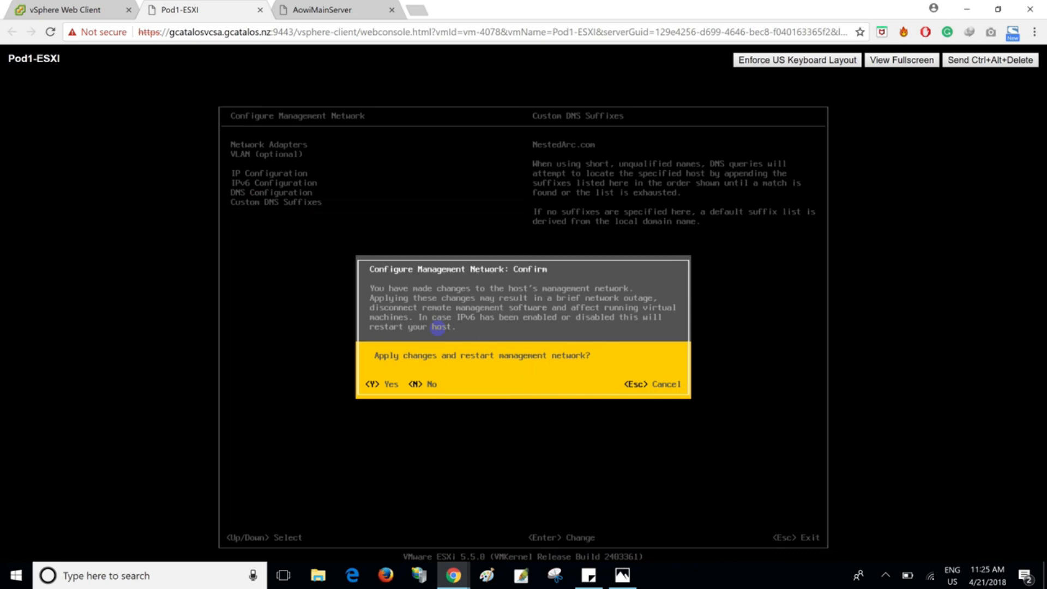
pyautogui.press('Escape')
pyautogui.press('Escape')
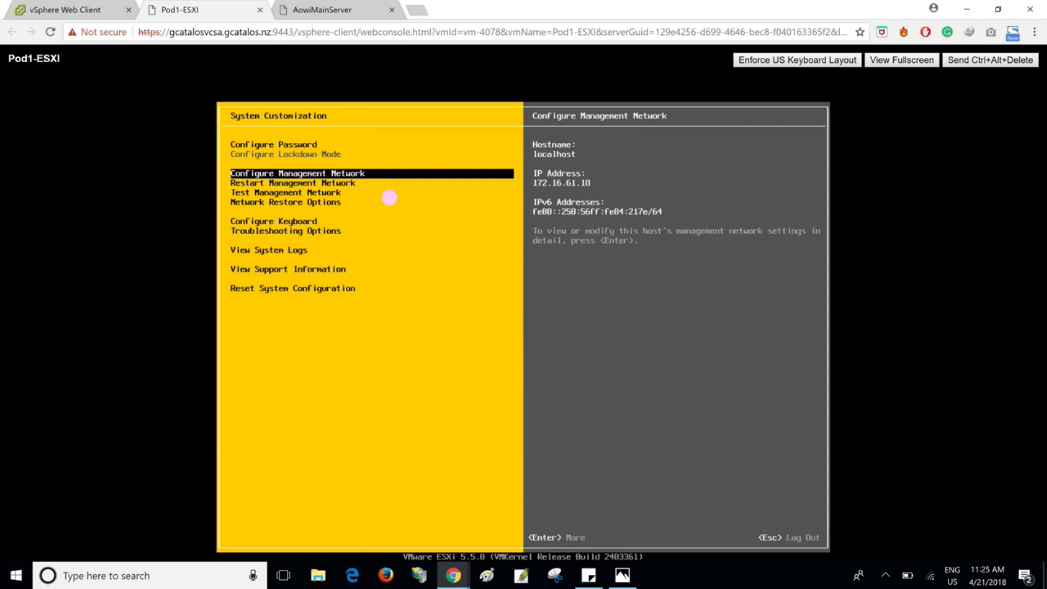
# - In the vSphere Web Client, power on the AowiDataONTAPClient virtual machine and open its console
pyautogui.click(61, 6)
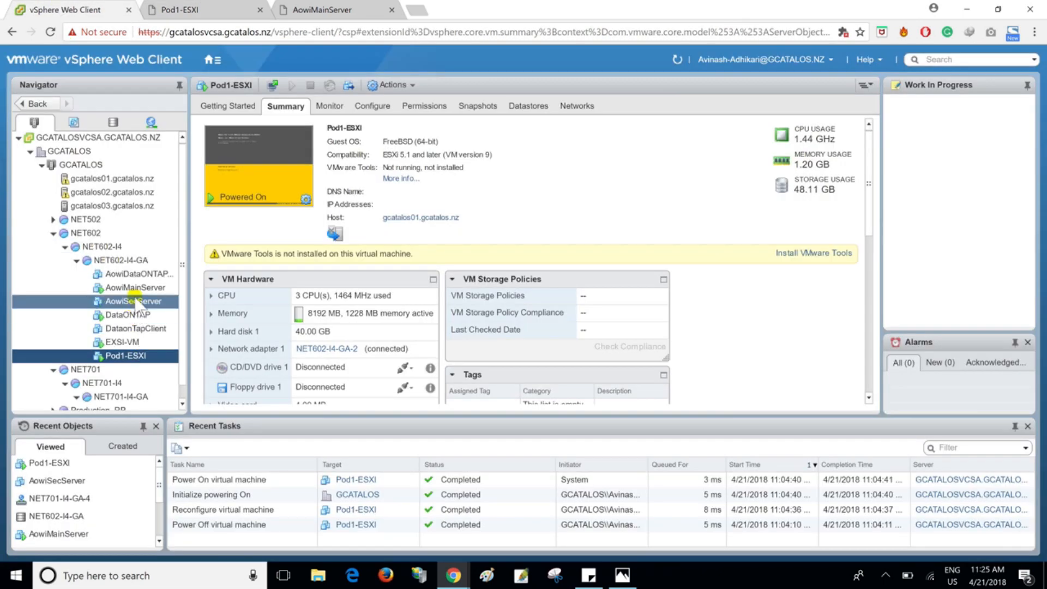
pyautogui.click(138, 274)
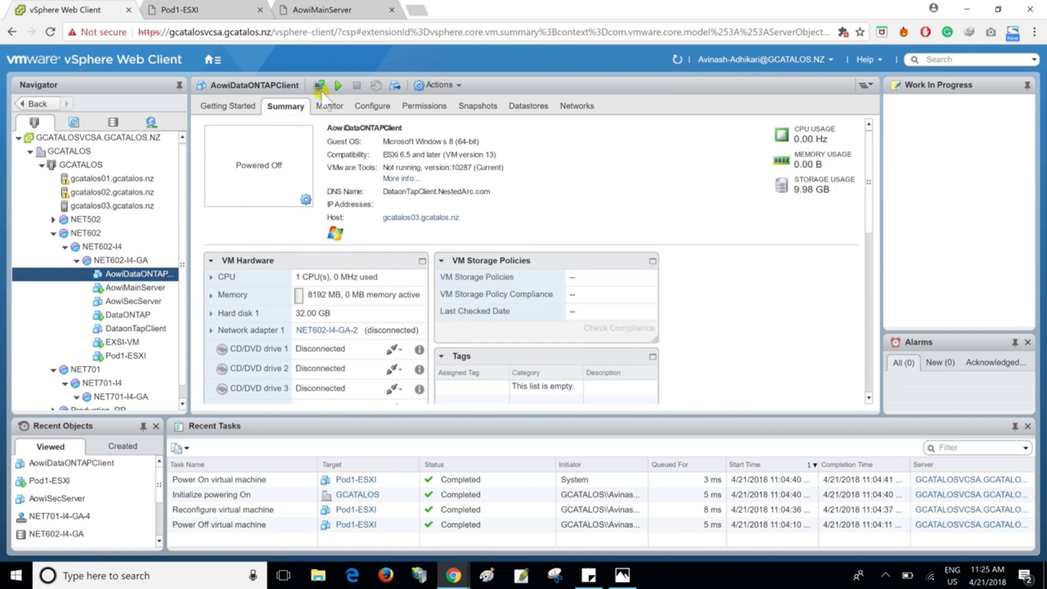
pyautogui.click(338, 86)
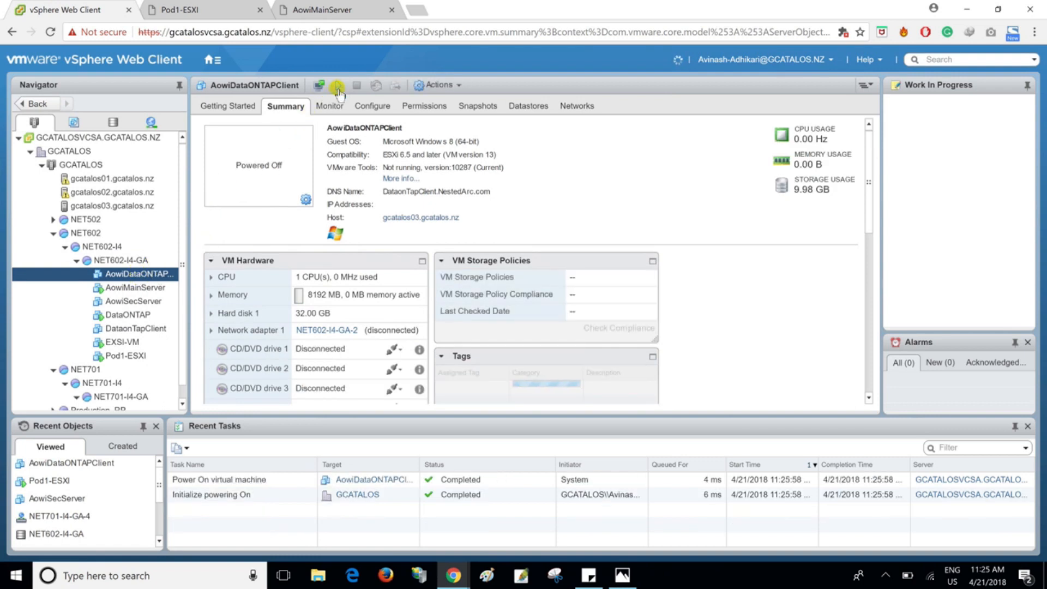
pyautogui.click(318, 86)
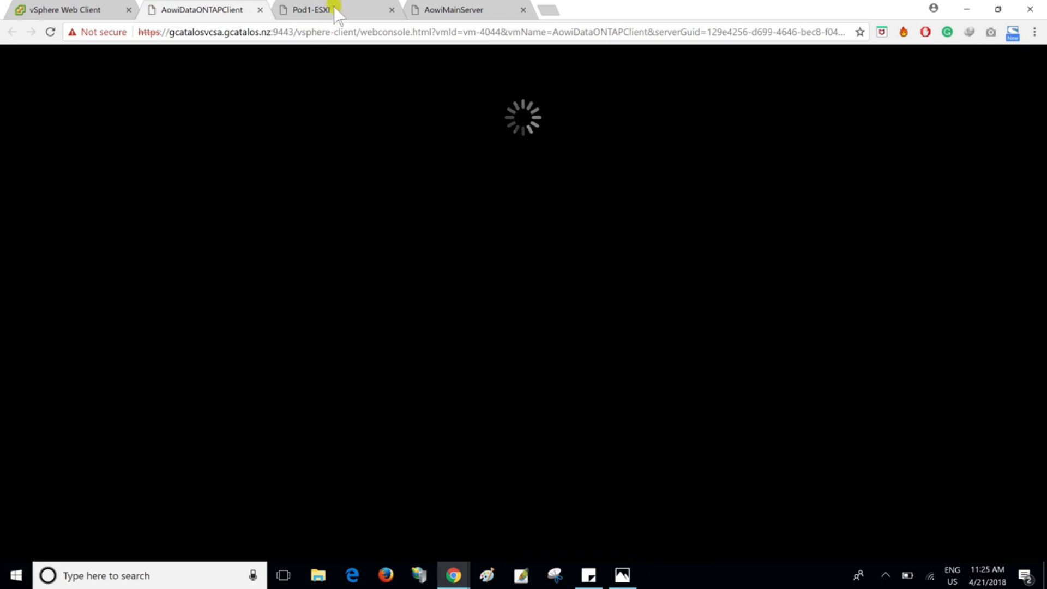
# - Log in to Windows in the AowiDataONTAPClient console with the account password
pyautogui.click(333, 7)
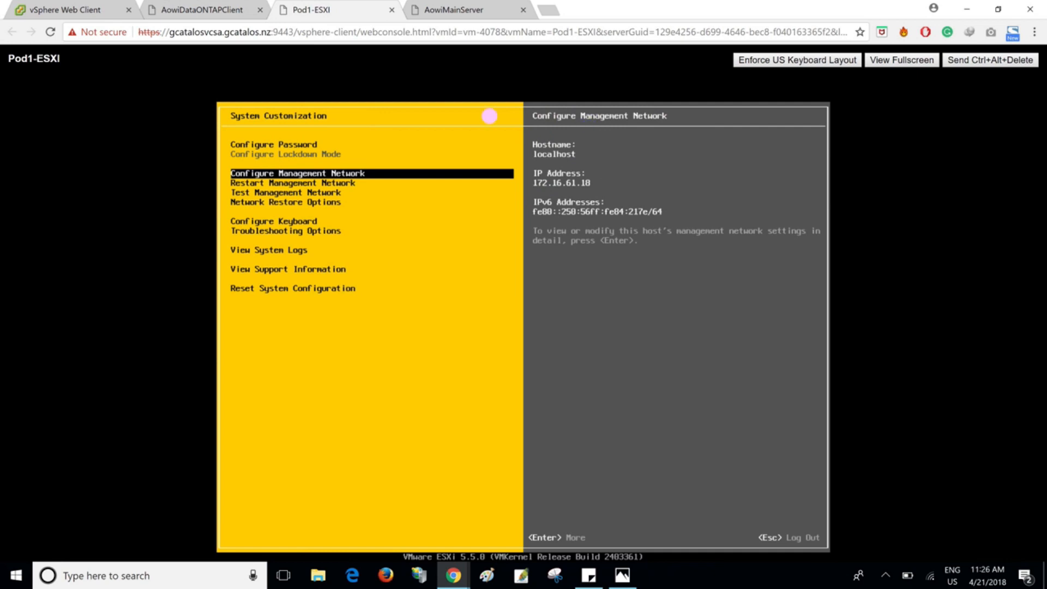
pyautogui.click(180, 9)
pyautogui.click(963, 60)
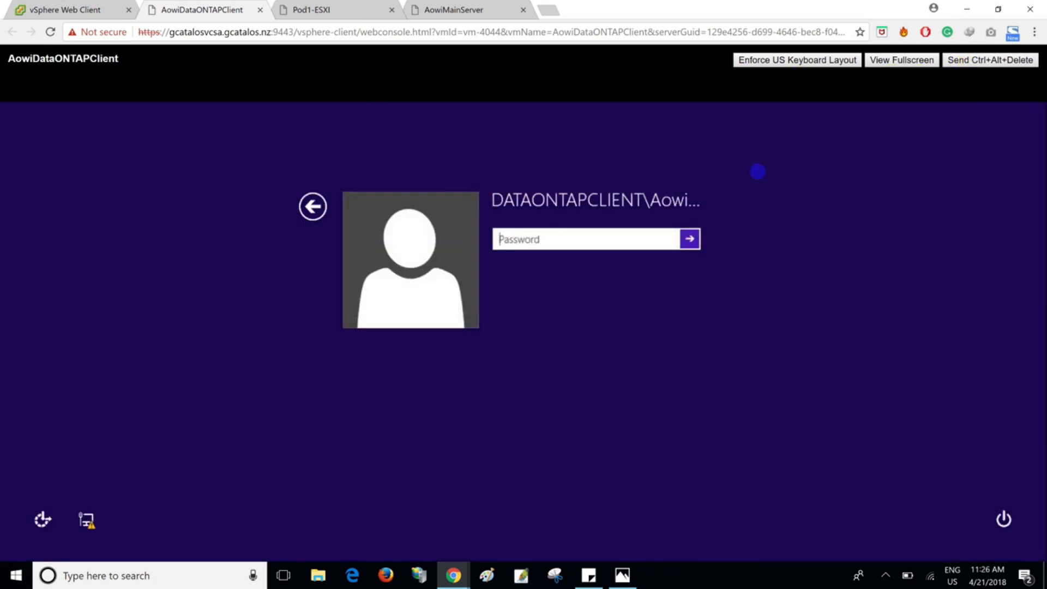
pyautogui.click(598, 243)
pyautogui.write('••••••••')
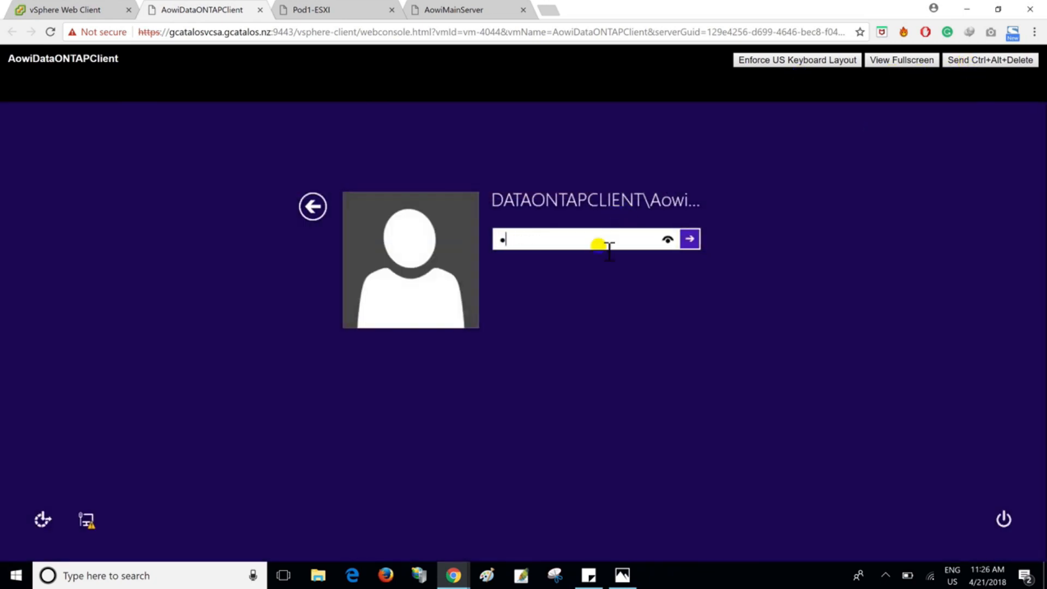
pyautogui.press('Return')
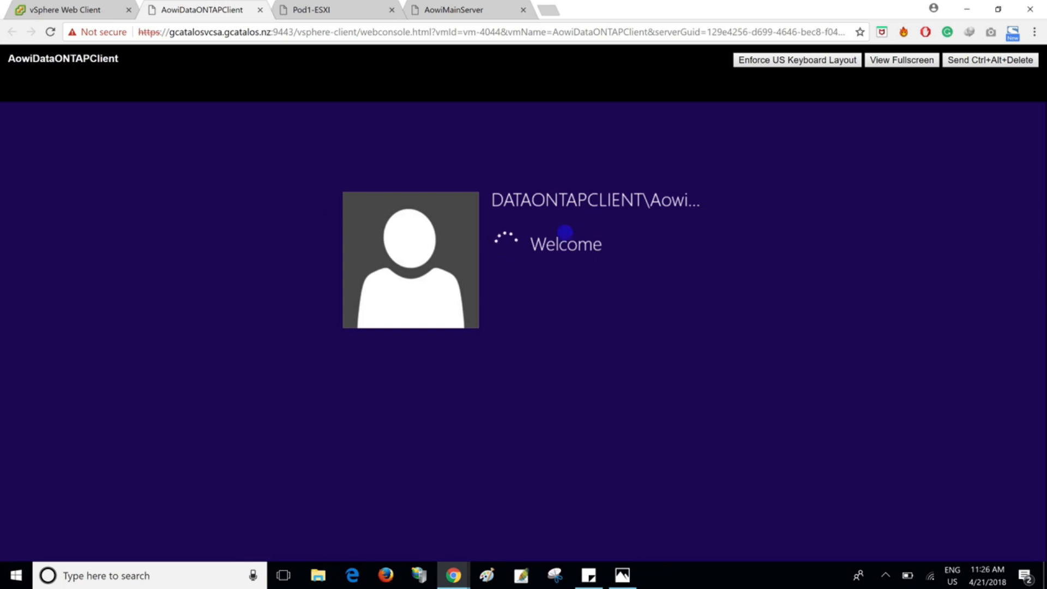
# - In the Pod1-ESXI console, set the alternate DNS server to 172.16.1.1 and accept the DNS configuration
pyautogui.click(339, 9)
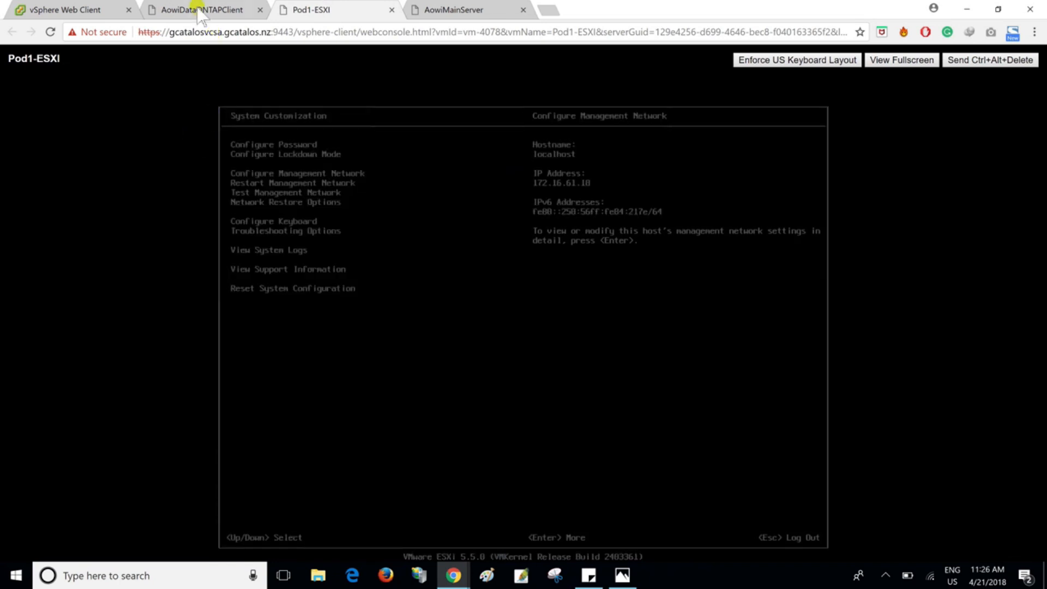
pyautogui.click(191, 10)
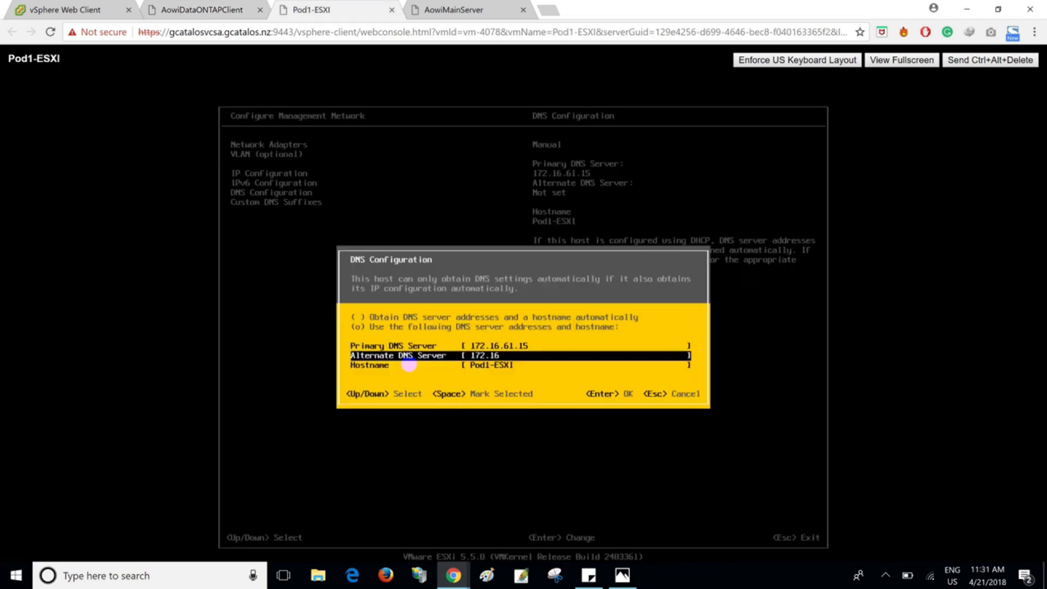
pyautogui.write('.1.1')
pyautogui.press('Return')
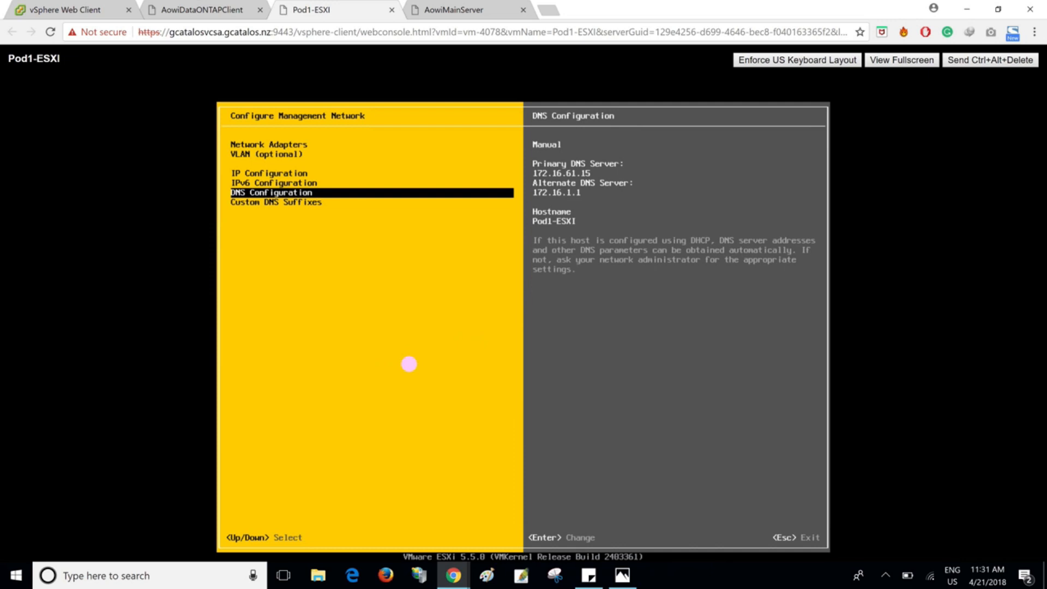
# - Apply the changed settings to the management network after checking its other options, and log out of System Customization
pyautogui.press('Down')
pyautogui.press('Up')
pyautogui.press('Up')
pyautogui.press('Up')
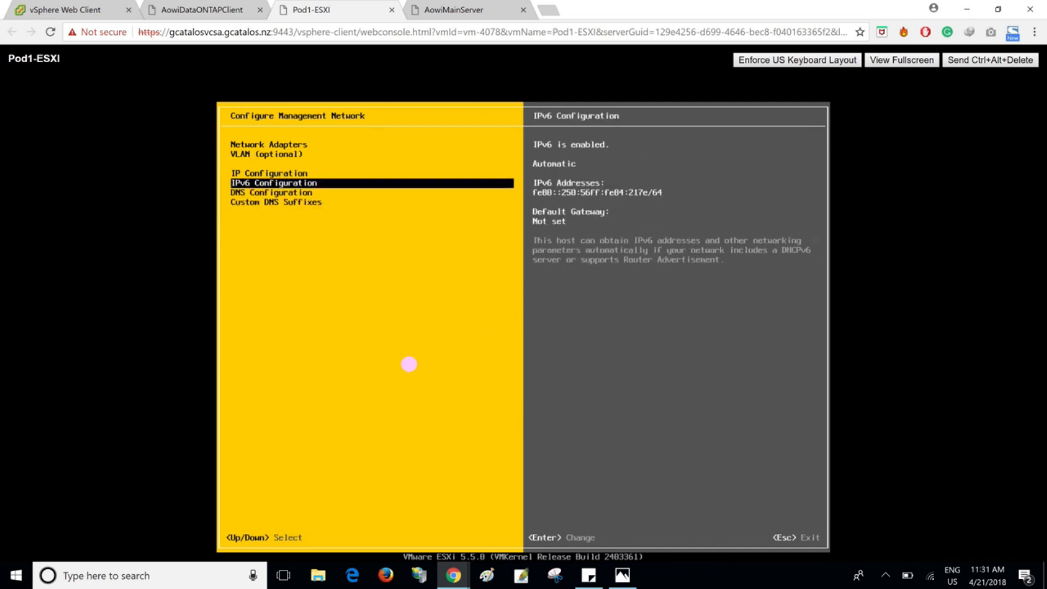
pyautogui.press('Up')
pyautogui.press('Up')
pyautogui.press('Down')
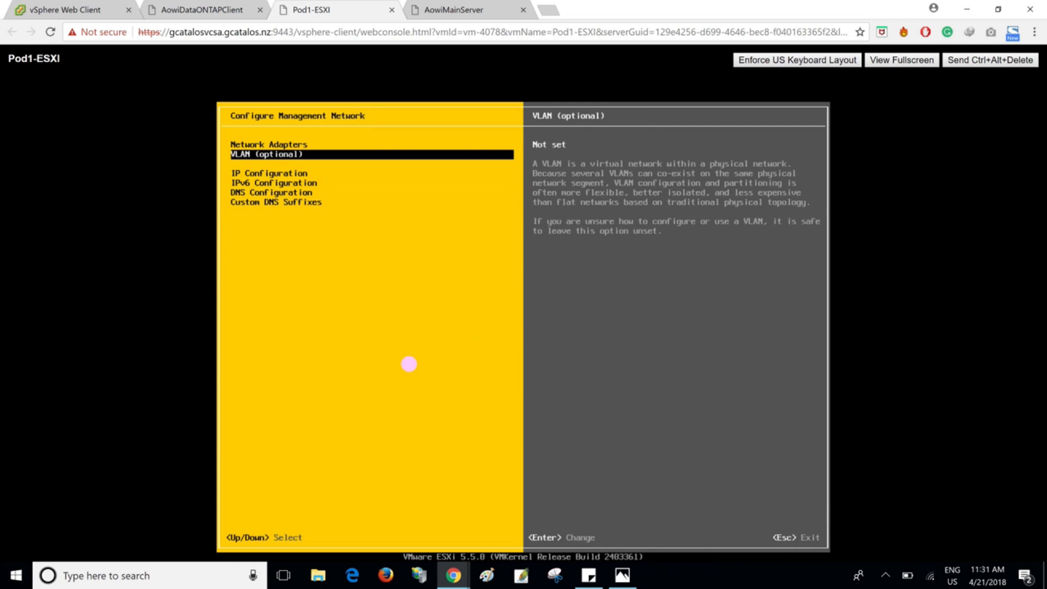
pyautogui.press('Escape')
pyautogui.press('y')
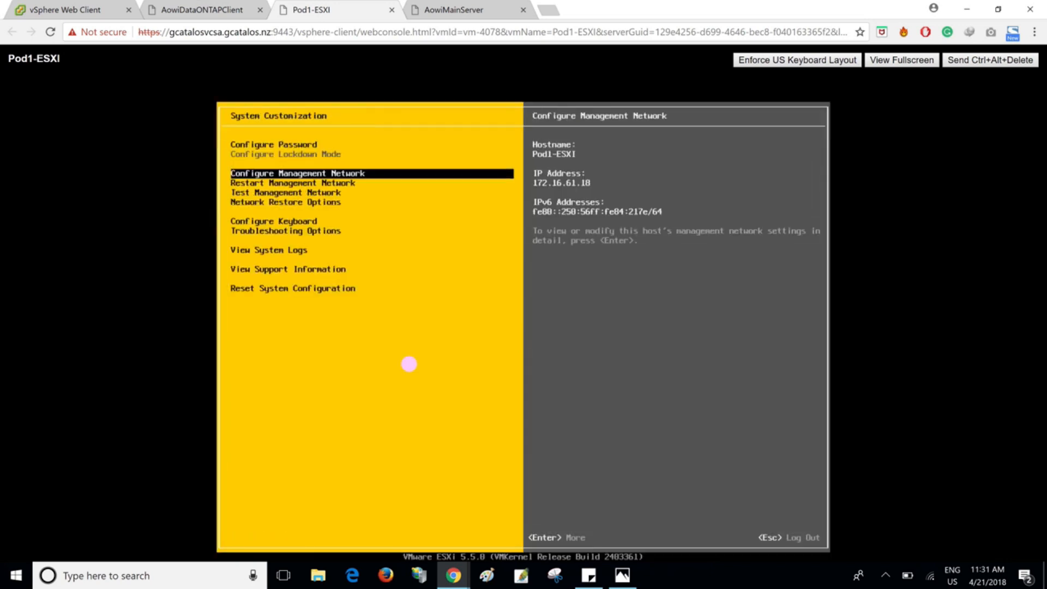
pyautogui.press('Escape')
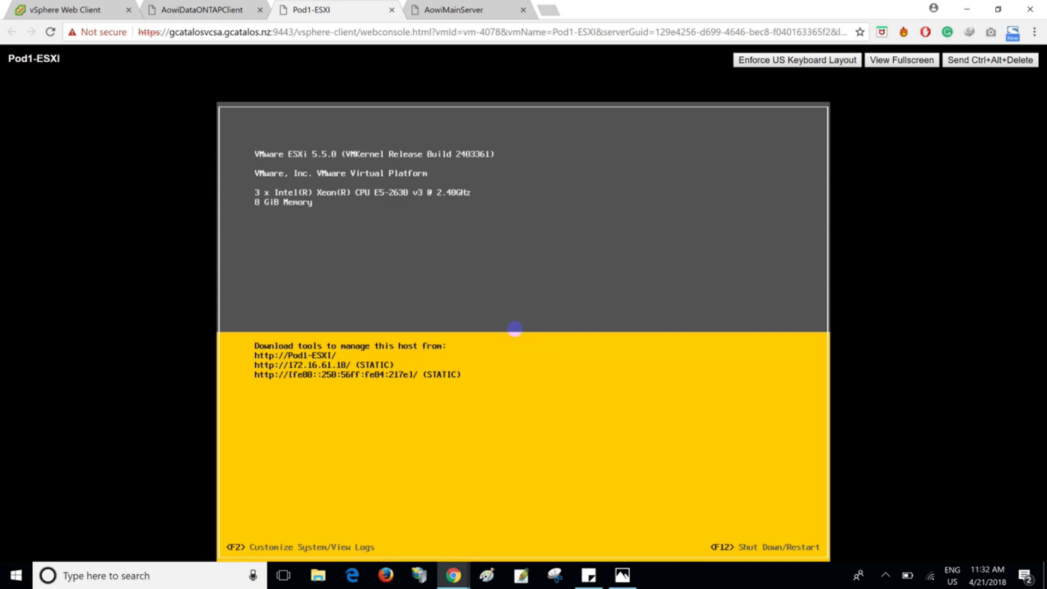
# - In the AowiDataONTAPClient console, connect the VMware vSphere Client to the host at 172.16.61.18 as root
pyautogui.click(236, 10)
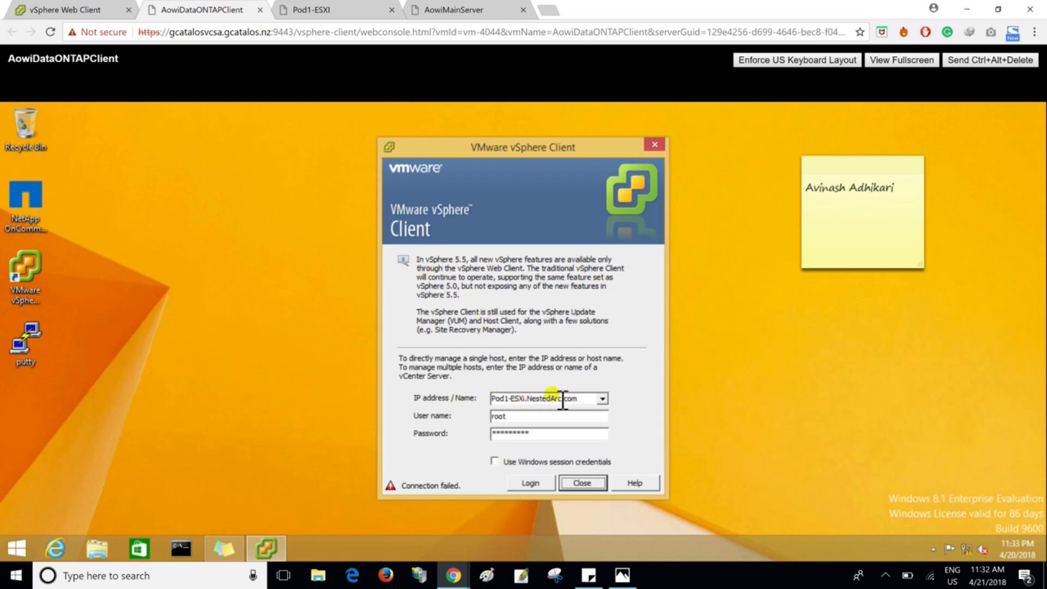
pyautogui.moveTo(578, 398); pyautogui.dragTo(489, 400)
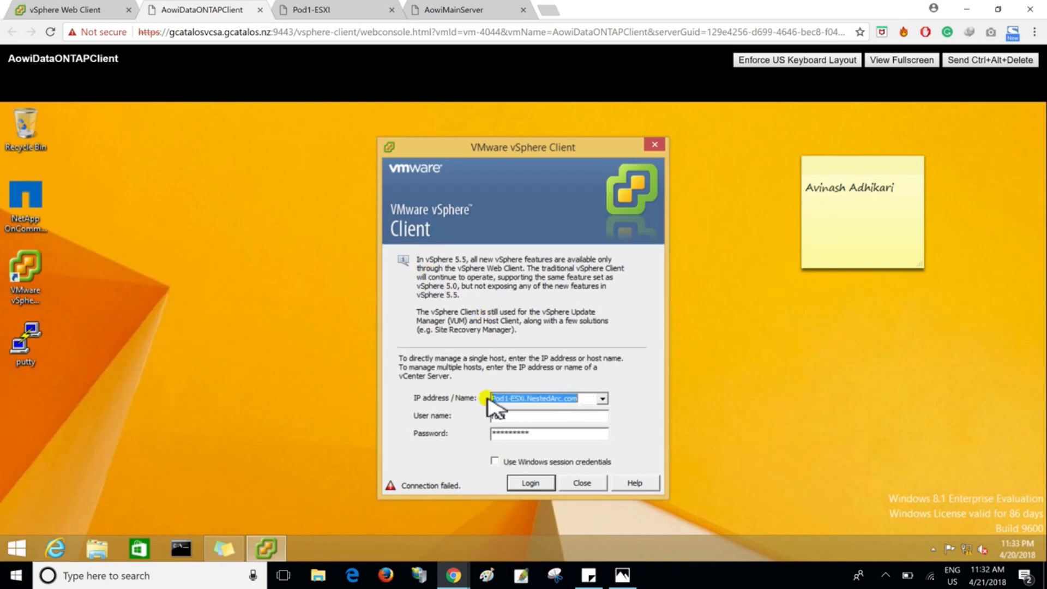
pyautogui.write('172.16.61.18')
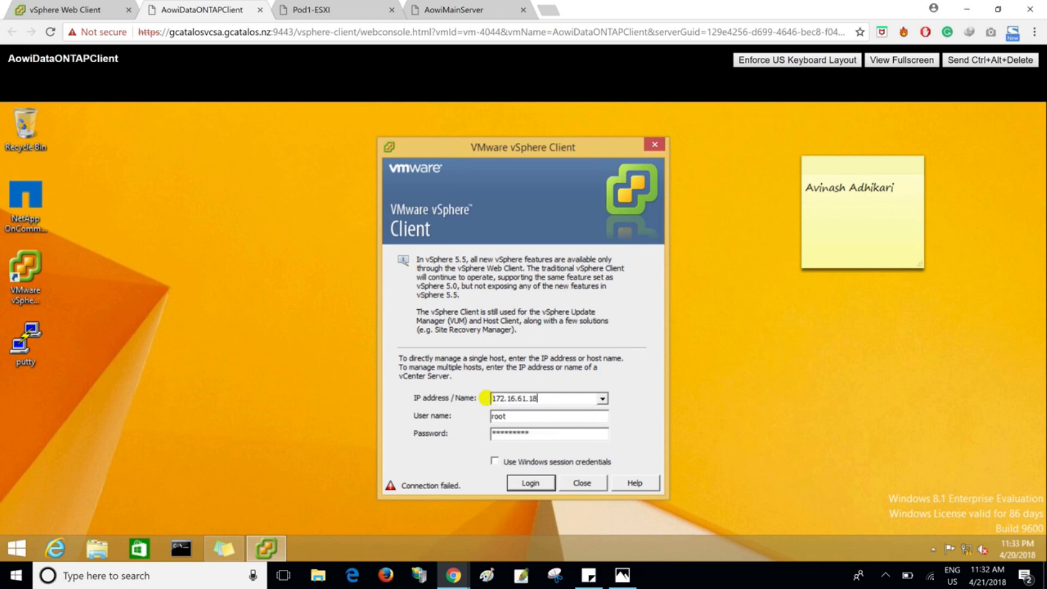
pyautogui.click(543, 484)
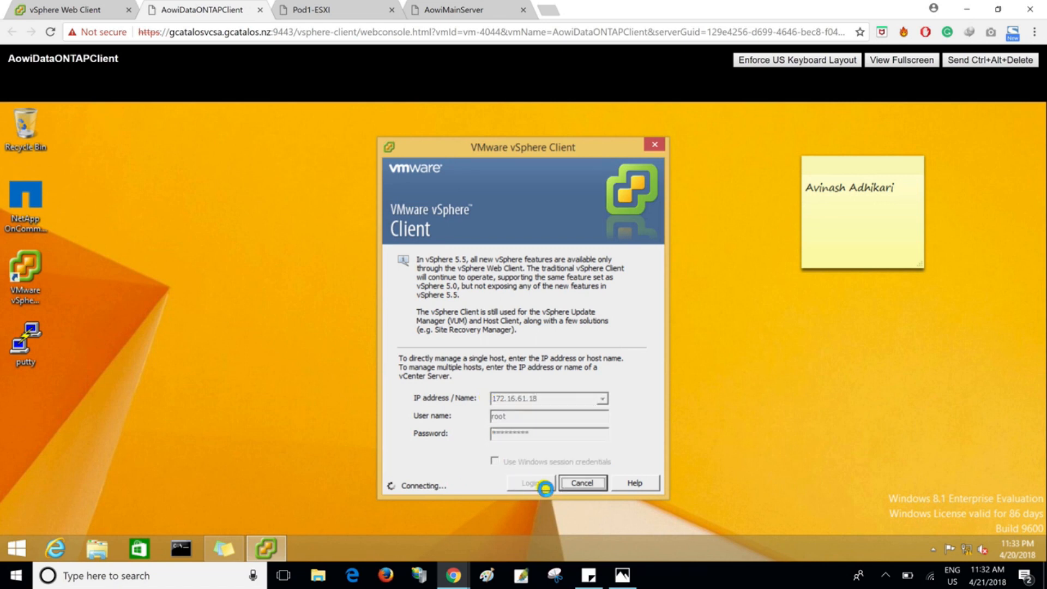
pyautogui.click(593, 376)
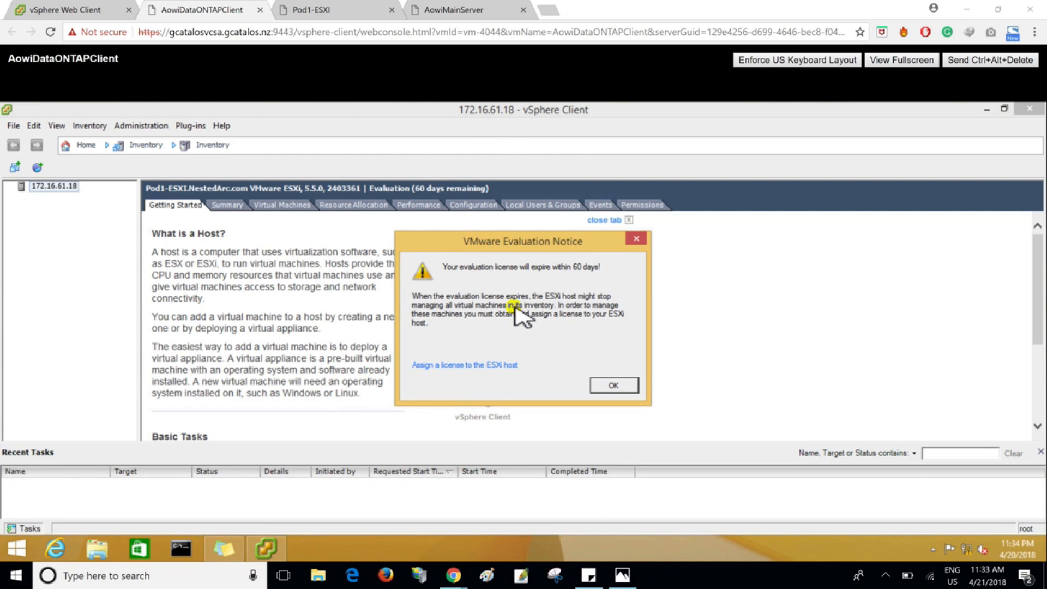
# - Dismiss the evaluation notice and review the host's summary, virtual machines, resource allocation and performance
pyautogui.click(609, 385)
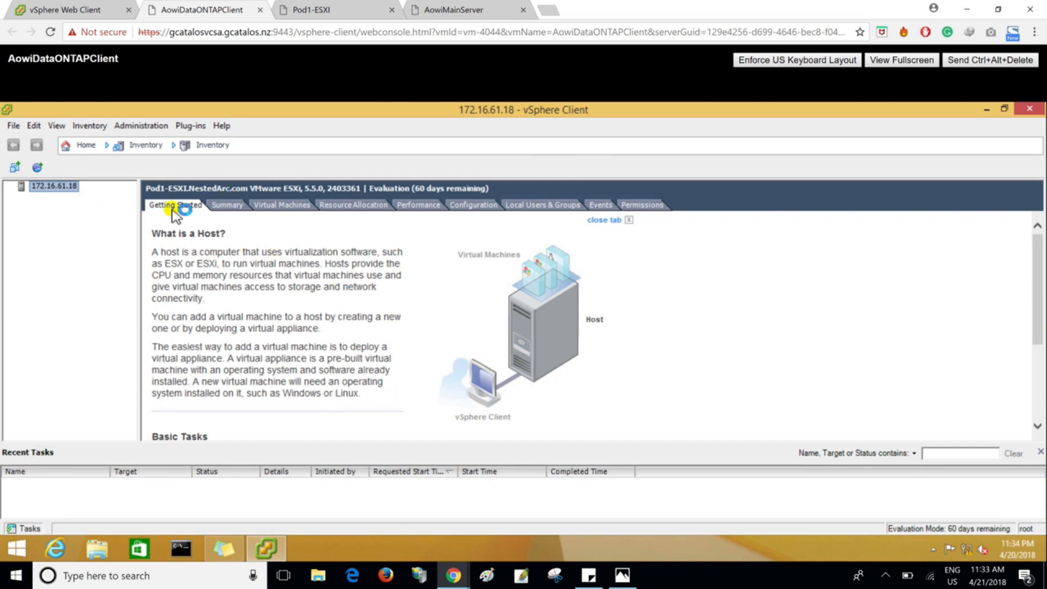
pyautogui.click(231, 209)
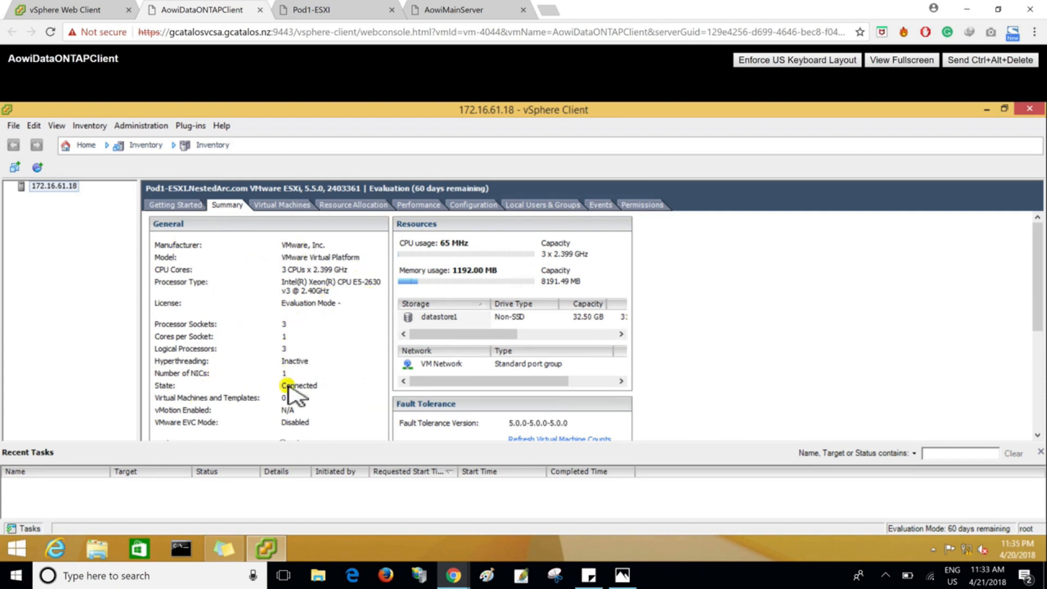
pyautogui.click(293, 205)
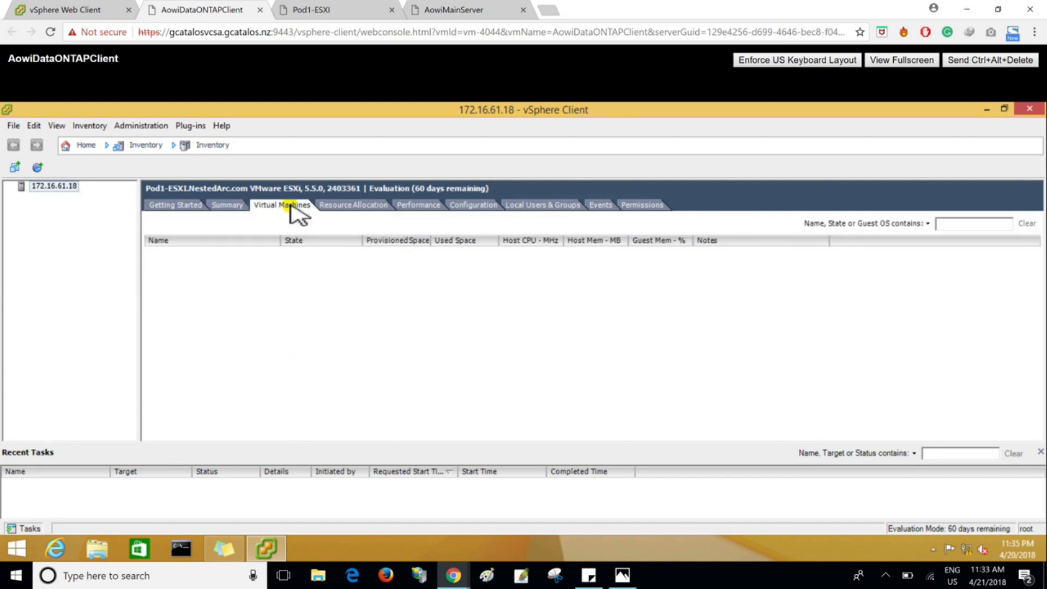
pyautogui.click(354, 208)
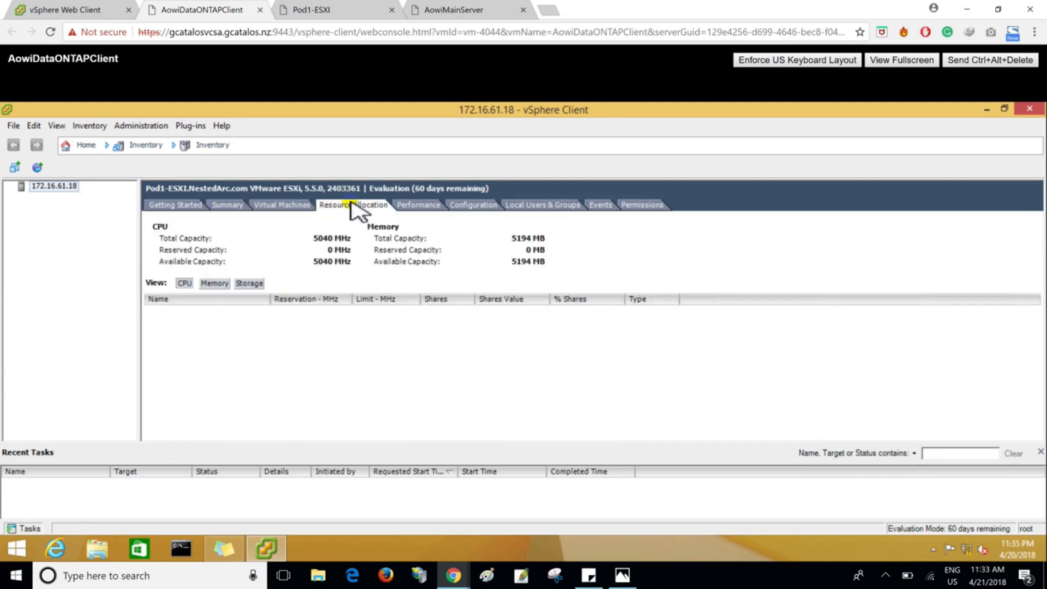
pyautogui.click(434, 207)
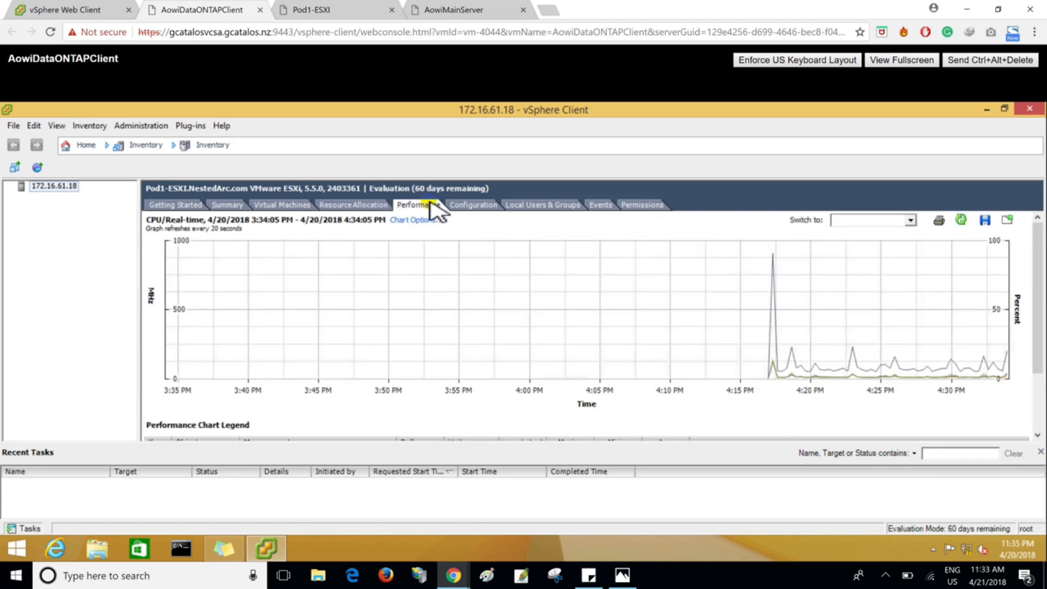
# - Examine the host's hardware configuration: processors, memory, storage, networking, storage adapters and network adapters
pyautogui.click(474, 205)
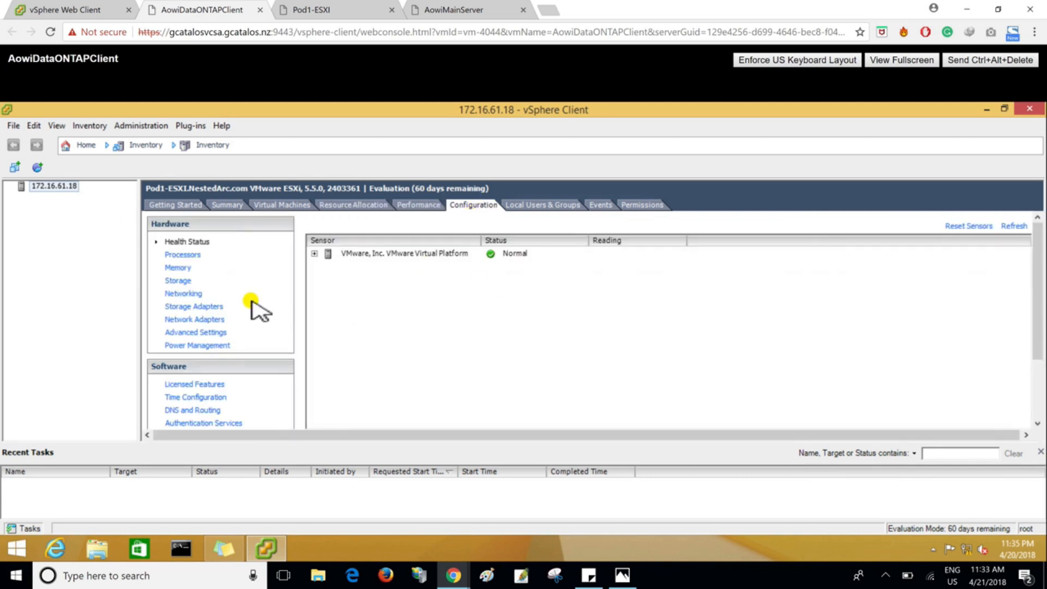
pyautogui.click(195, 256)
pyautogui.click(182, 268)
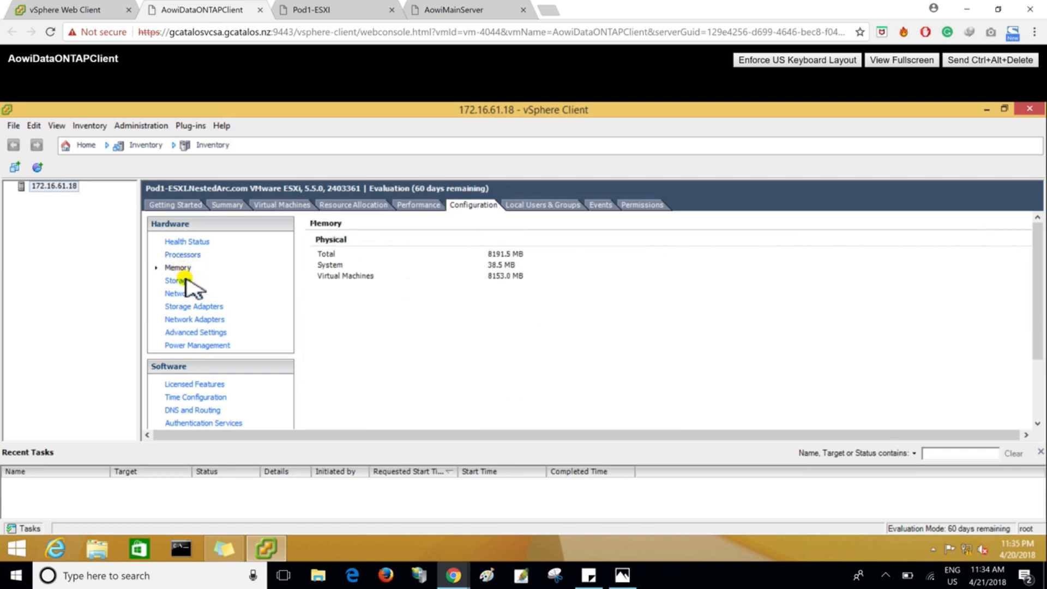
pyautogui.click(177, 281)
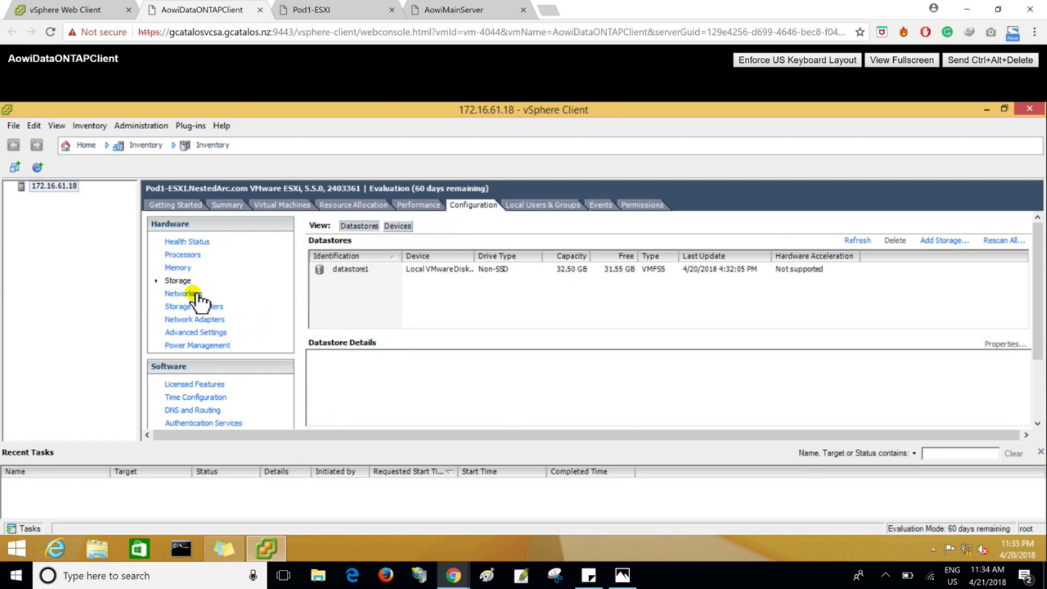
pyautogui.click(183, 294)
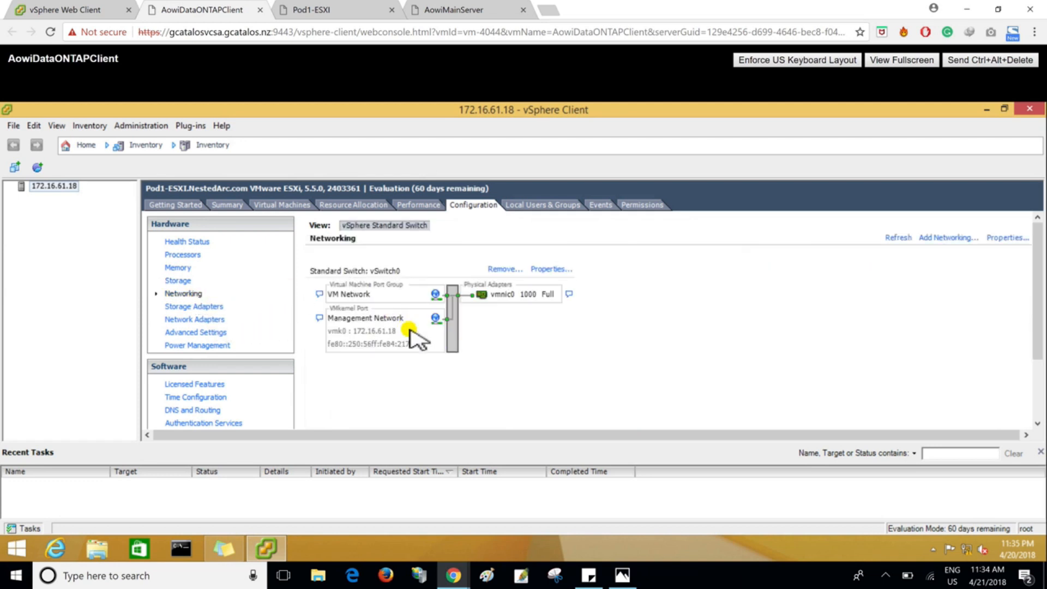
pyautogui.click(197, 306)
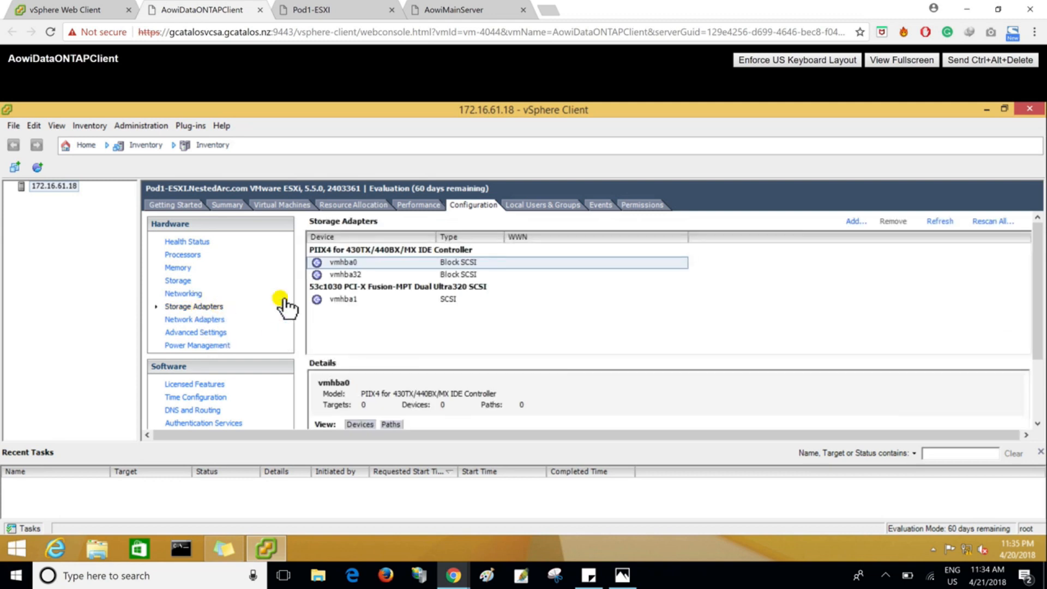
pyautogui.click(213, 319)
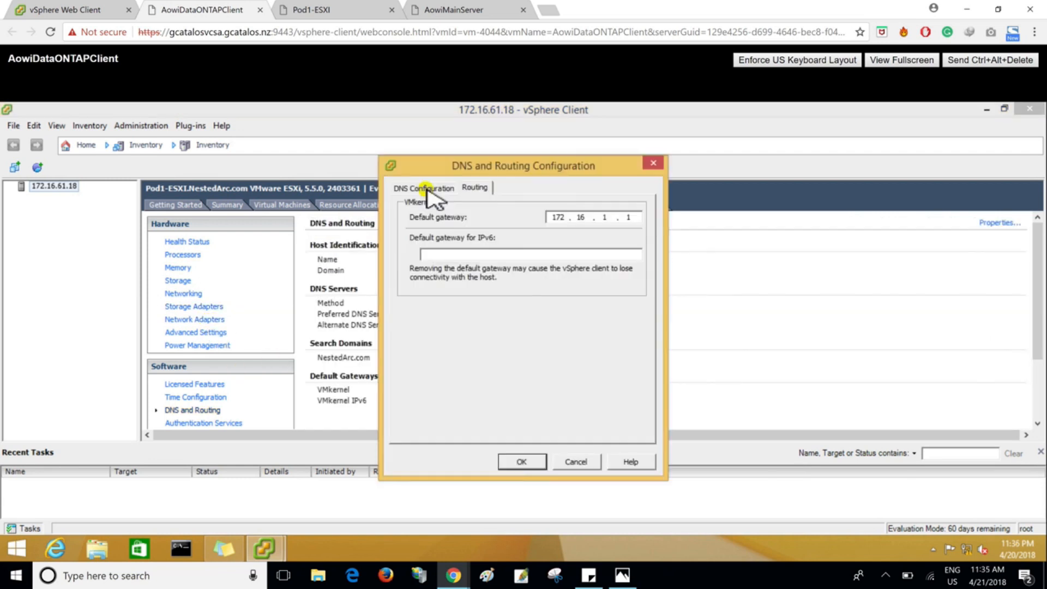
pyautogui.click(428, 188)
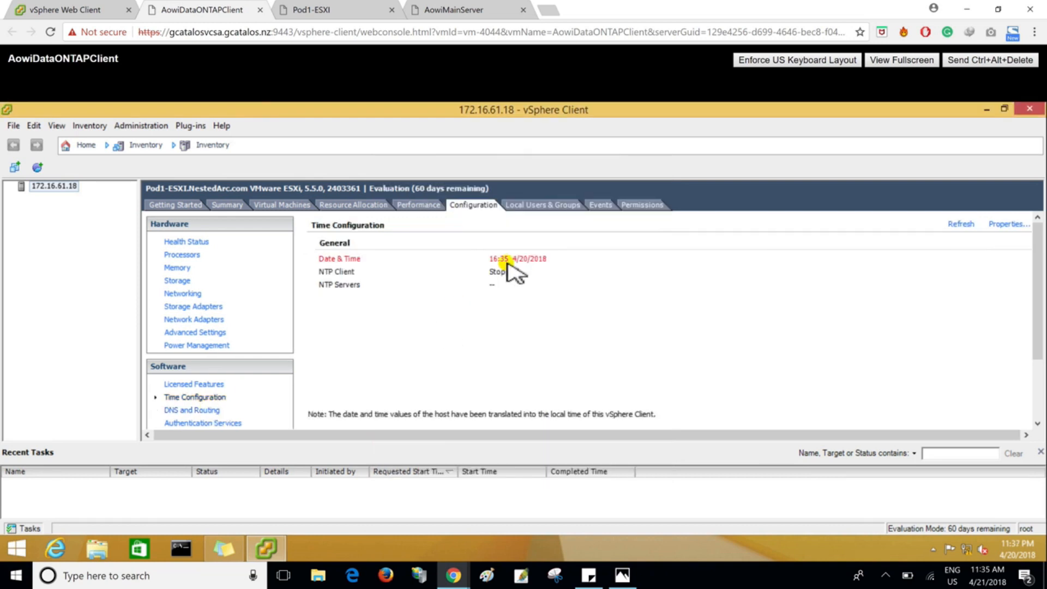
# - Enable the NTP client in the host's time configuration, consulting the online lab guide on configuring VMware ESXi
pyautogui.moveTo(525, 264)
pyautogui.click(1007, 225)
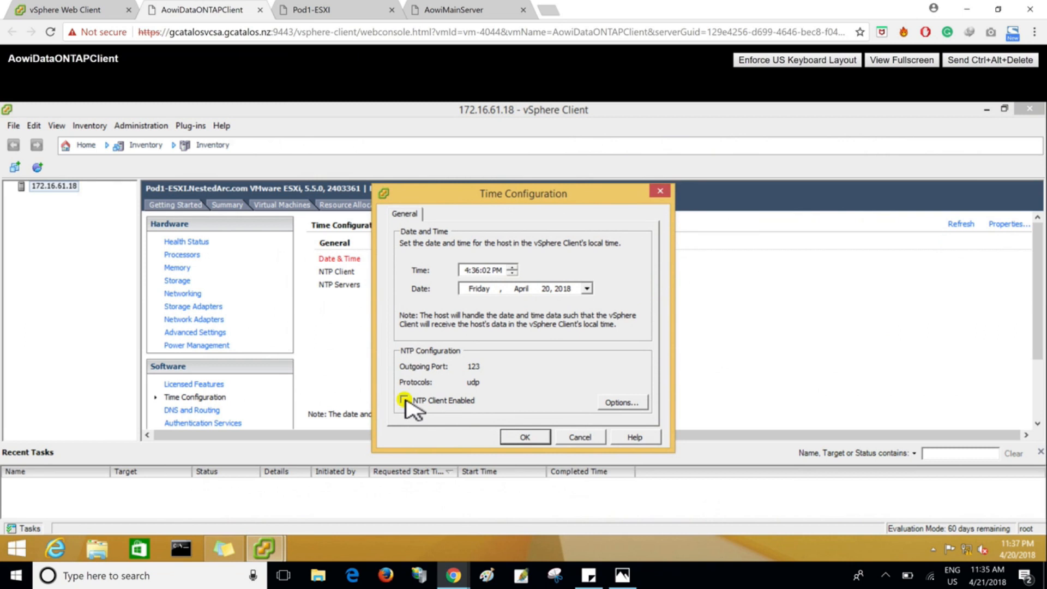
pyautogui.hotkey('alt', 'Tab')
pyautogui.scroll(-8, 408, 408)
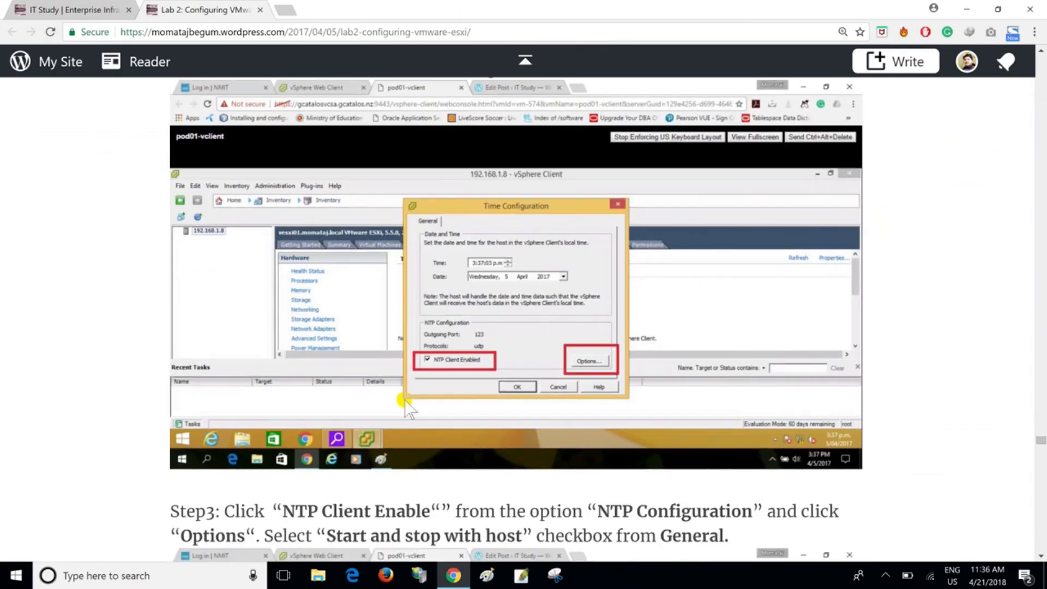
pyautogui.hotkey('alt', 'Tab')
# - Add 172.16.61.15 as an NTP server in the NTP daemon settings
pyautogui.click(603, 403)
pyautogui.click(345, 250)
pyautogui.click(553, 359)
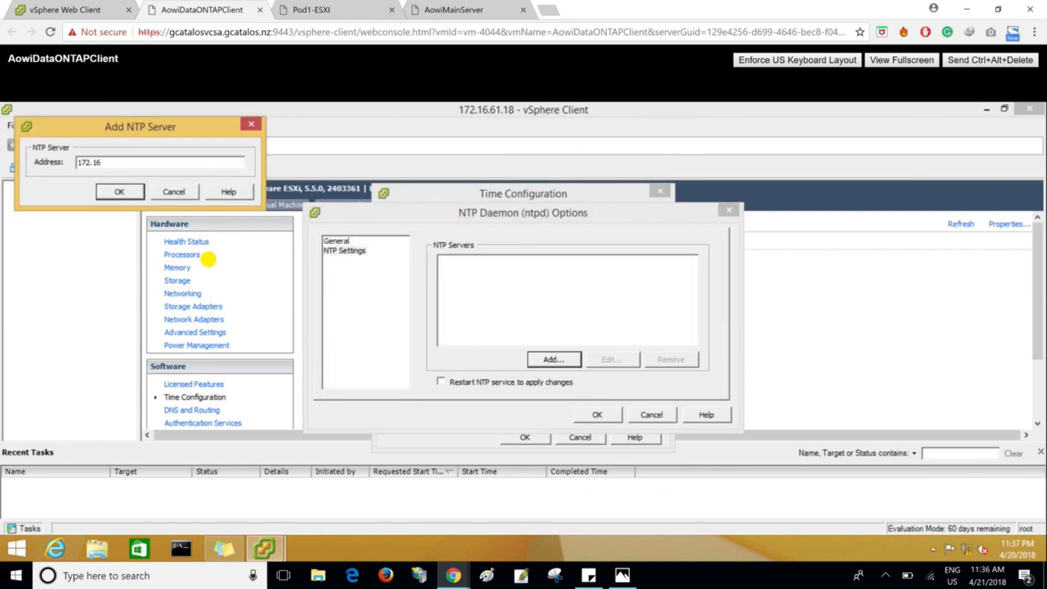
pyautogui.hotkey('alt', 'Tab')
pyautogui.hotkey('alt', 'Tab')
pyautogui.hotkey('alt', 'Tab')
pyautogui.hotkey('alt', 'Tab')
pyautogui.hotkey('alt', 'Tab')
pyautogui.hotkey('alt', 'Tab')
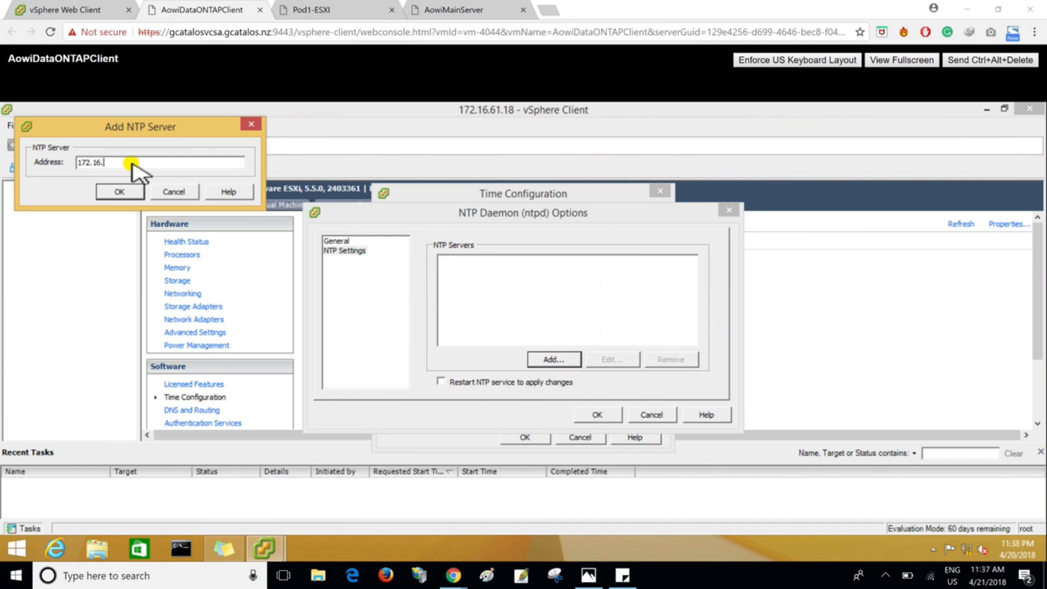
pyautogui.click(142, 170)
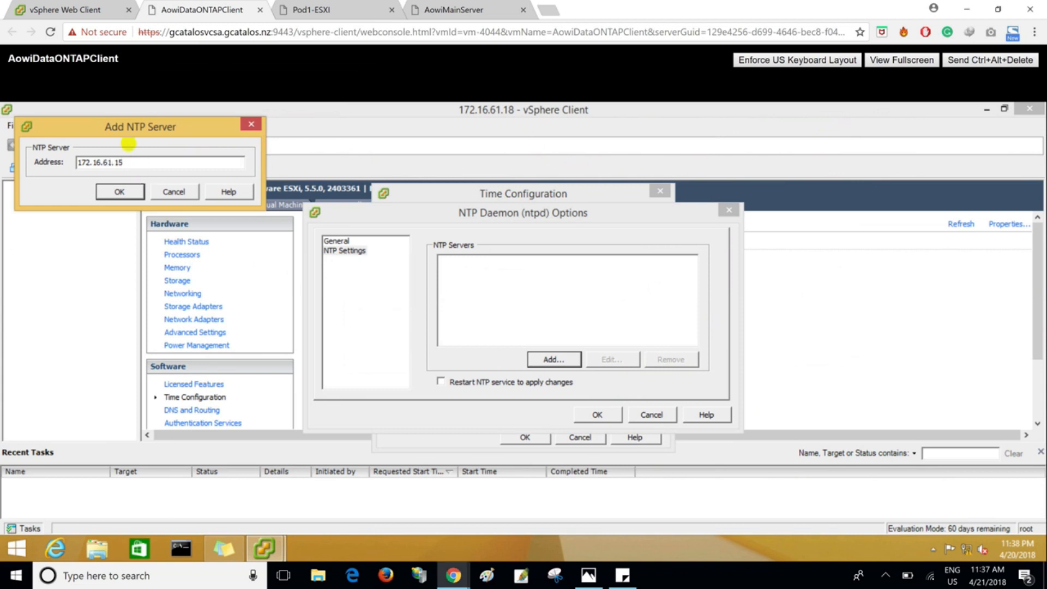
pyautogui.click(118, 191)
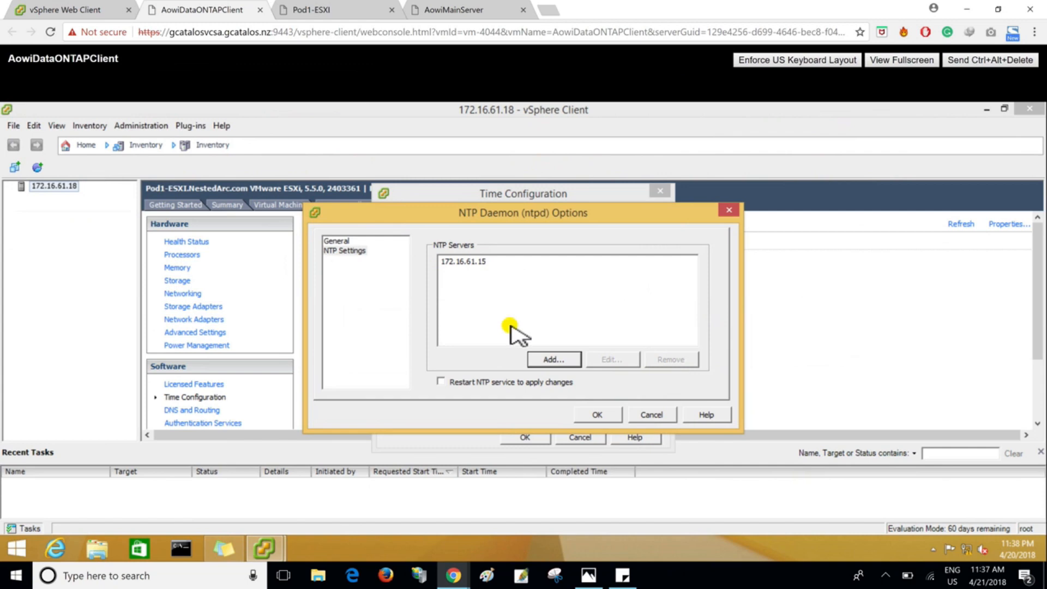
# - Check the reference screenshots, set the NTP service to restart to apply changes, and accept the NTP daemon options
pyautogui.hotkey('alt', 'Tab')
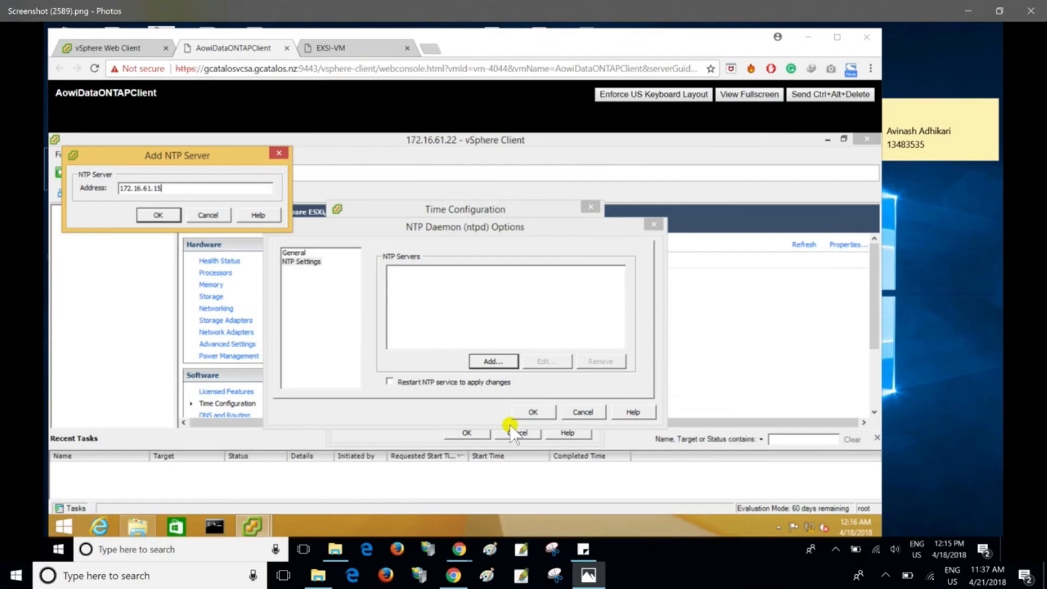
pyautogui.press('Right')
pyautogui.press('Right')
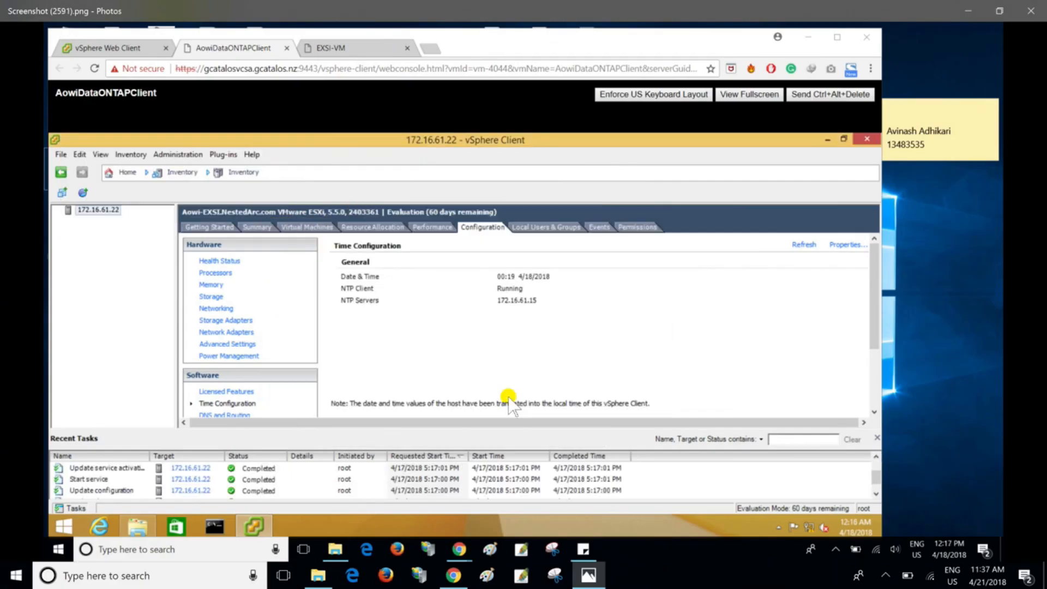
pyautogui.hotkey('alt', 'Tab')
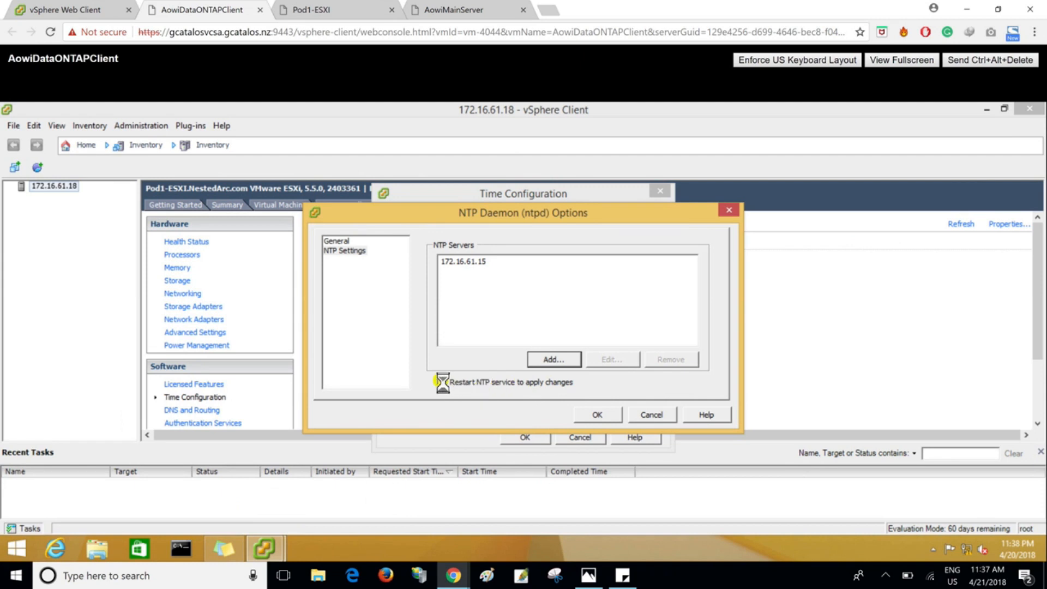
pyautogui.click(464, 388)
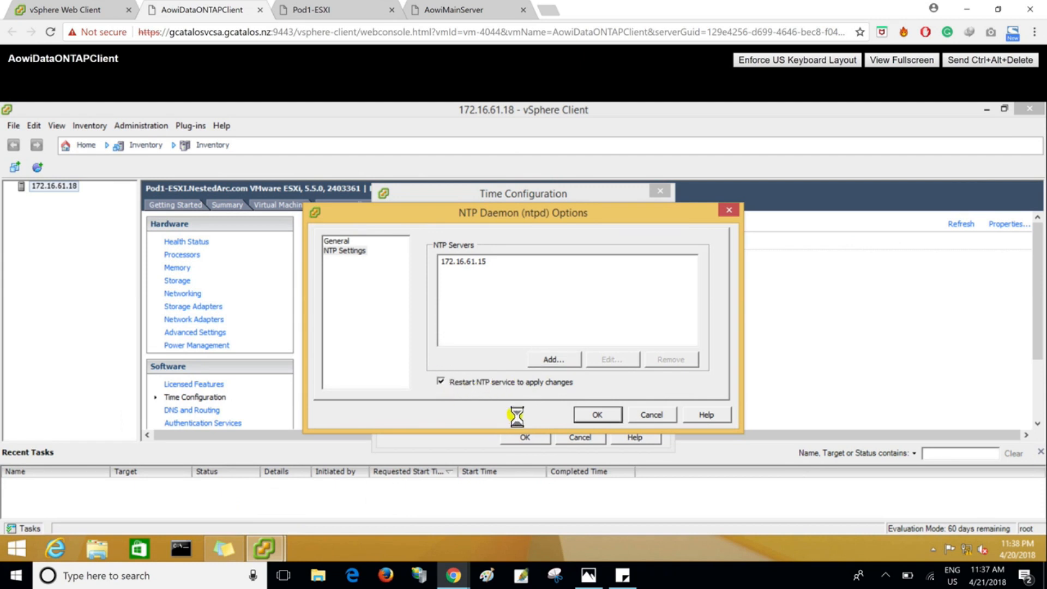
pyautogui.click(592, 413)
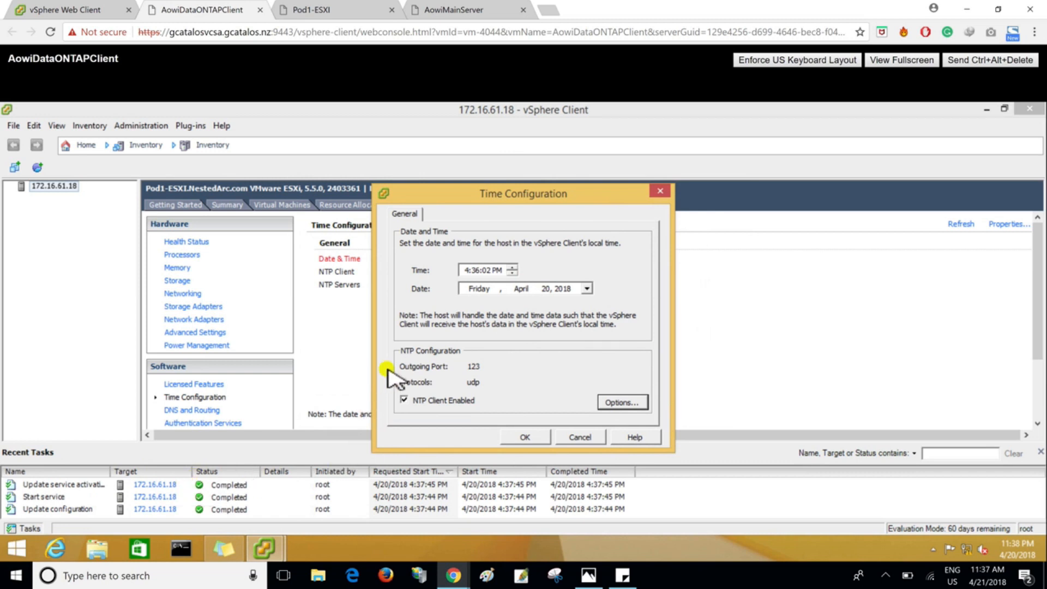
# - Set the host's date to April 21, 2018 and its time to 11:39, and apply the time configuration
pyautogui.click(586, 289)
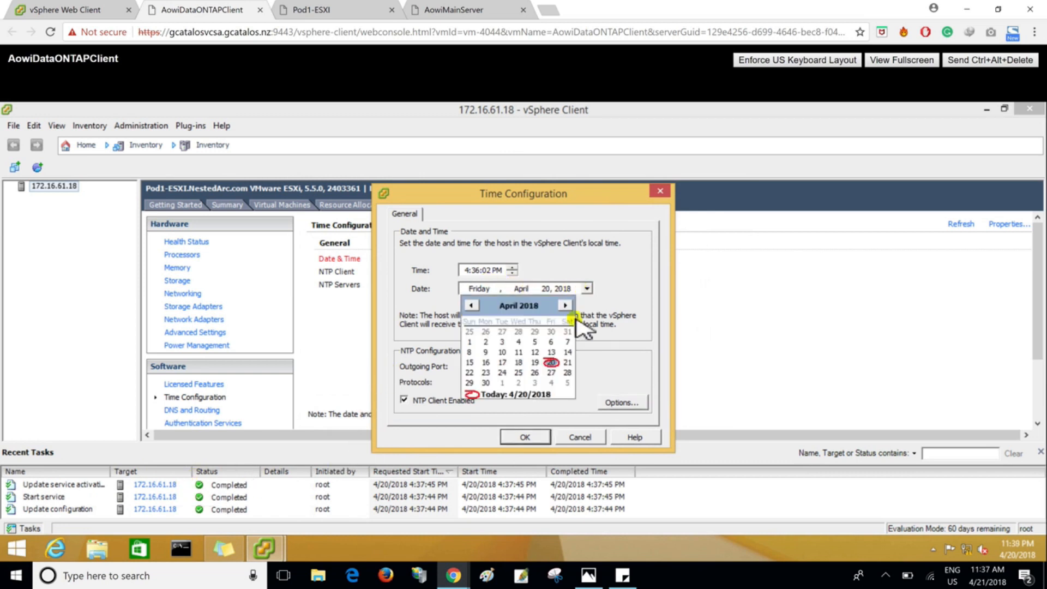
pyautogui.click(575, 363)
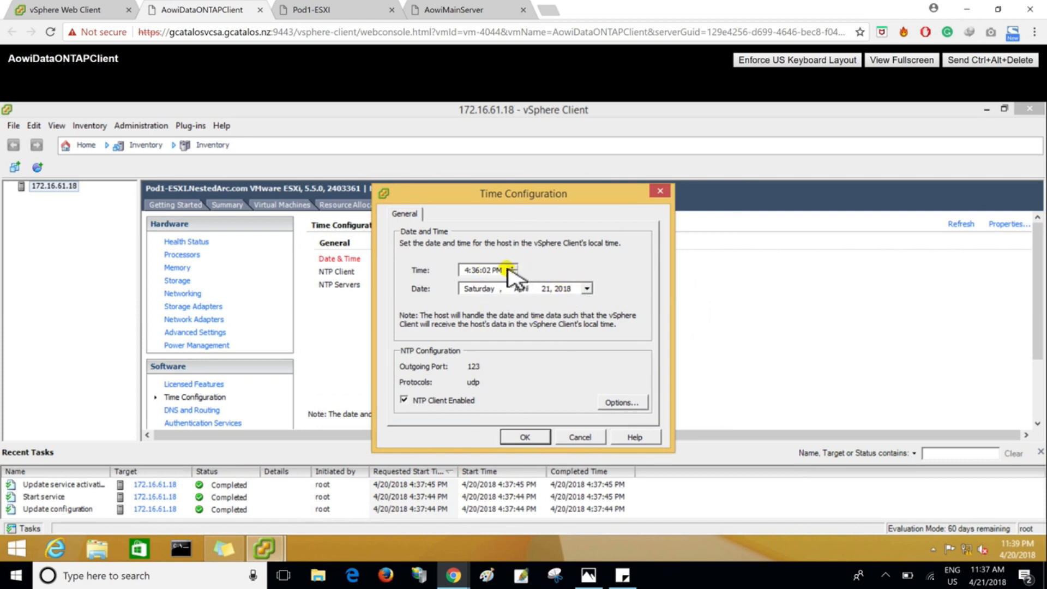
pyautogui.click(465, 269)
pyautogui.write('11')
pyautogui.click(477, 269)
pyautogui.write('37')
pyautogui.click(524, 437)
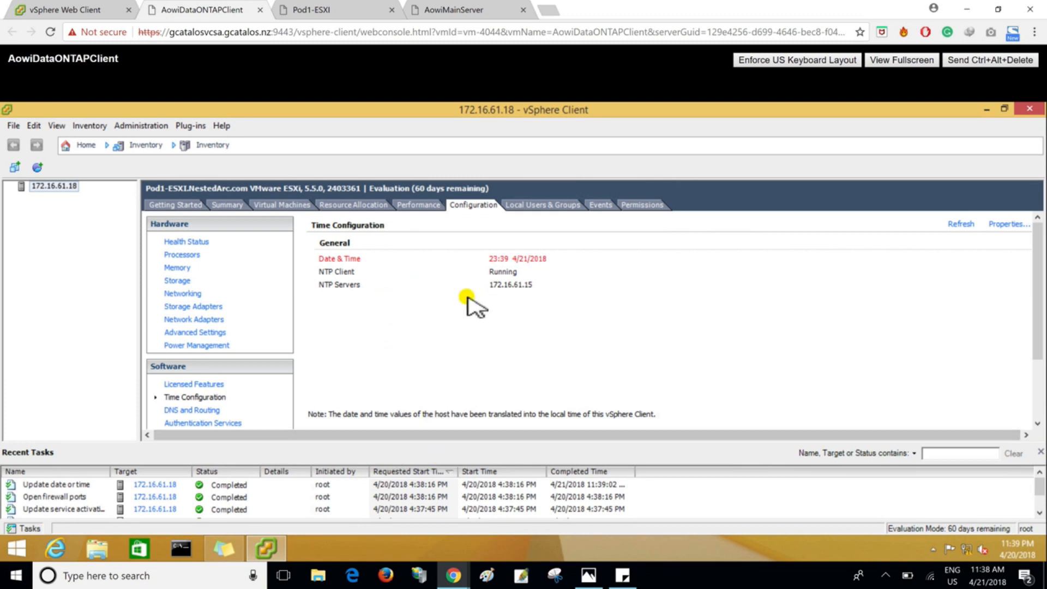
# - Reopen the host's time configuration and switch the time of day to AM
pyautogui.click(367, 262)
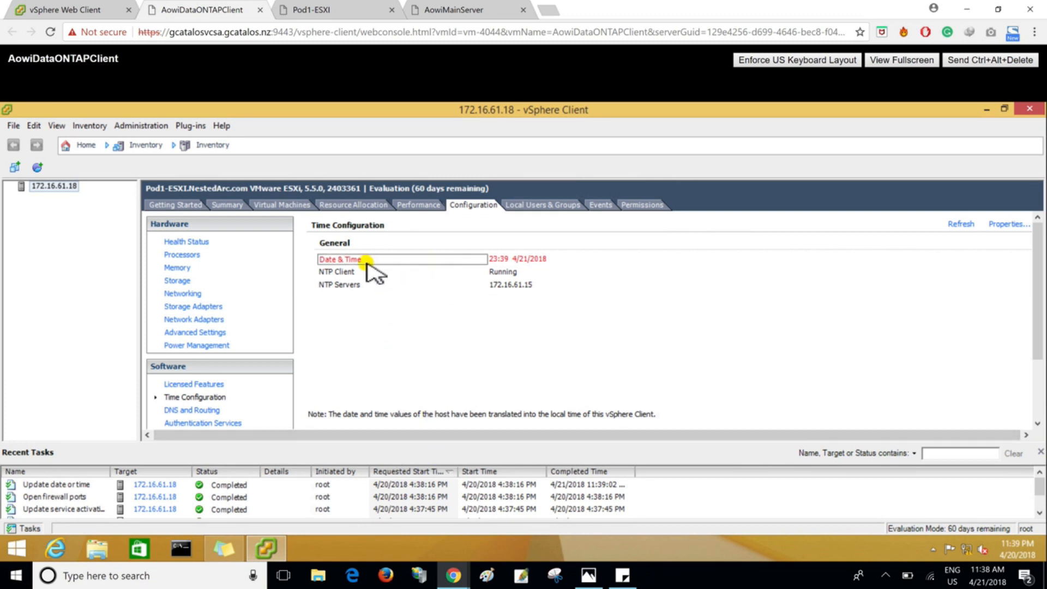
pyautogui.click(998, 224)
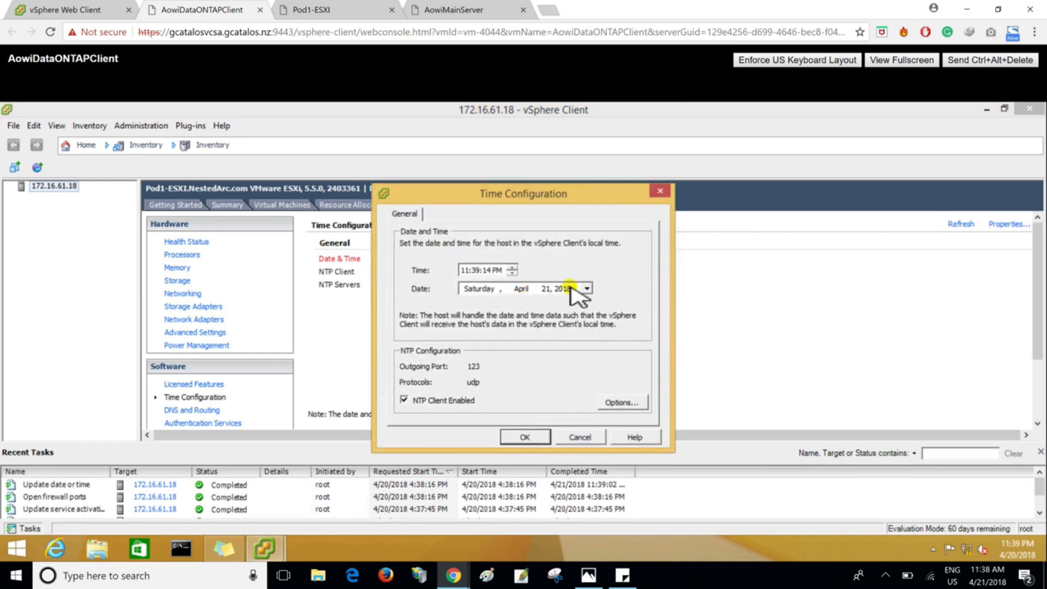
pyautogui.click(512, 273)
pyautogui.click(498, 272)
pyautogui.click(512, 273)
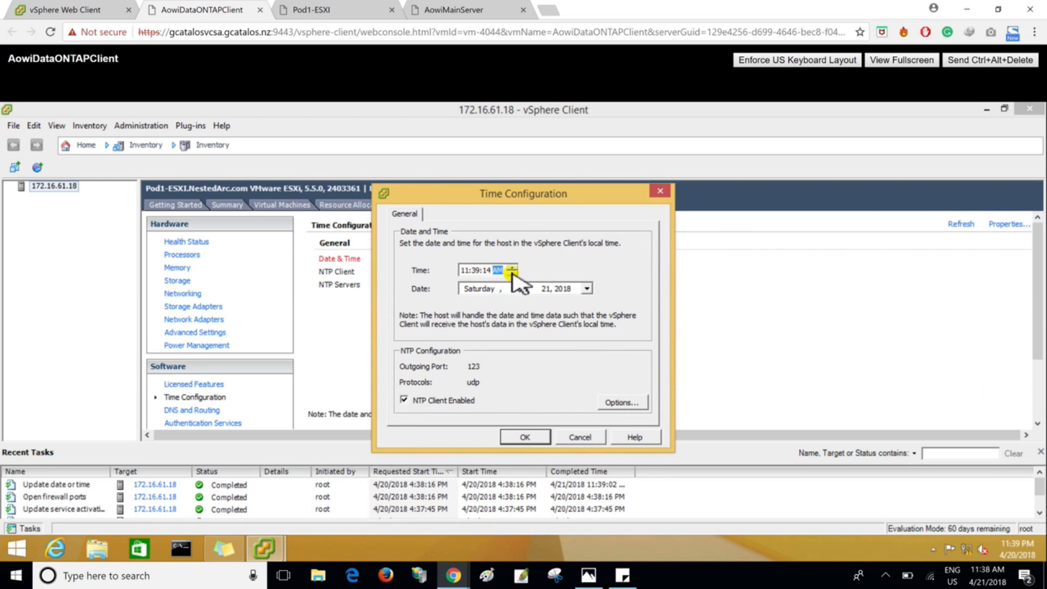
pyautogui.click(529, 440)
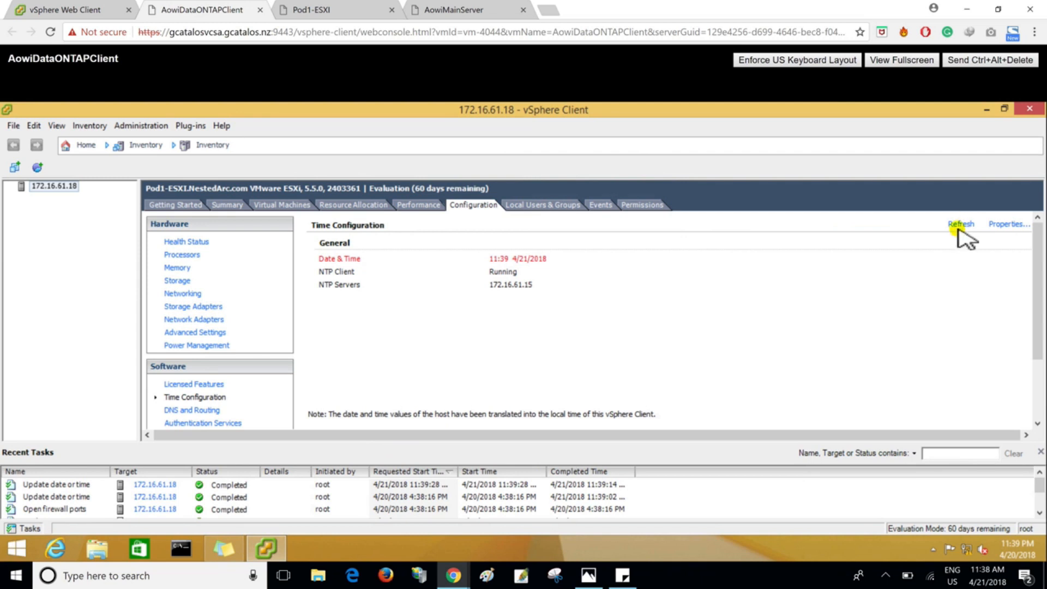
# - Set the host's date to Friday, April 20, 2018 in the time configuration
pyautogui.click(1015, 226)
pyautogui.click(546, 290)
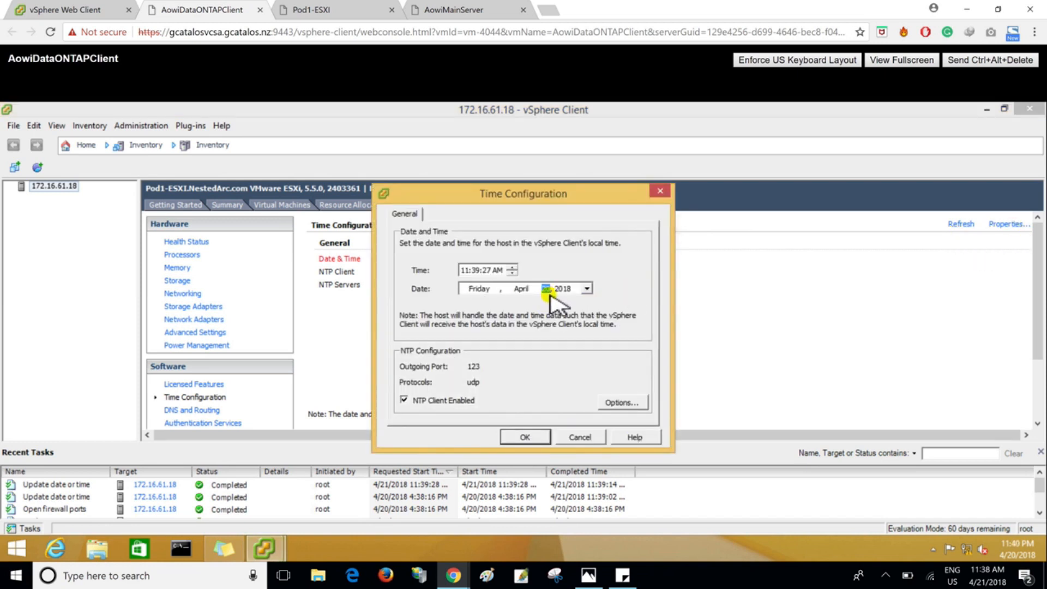
pyautogui.click(525, 437)
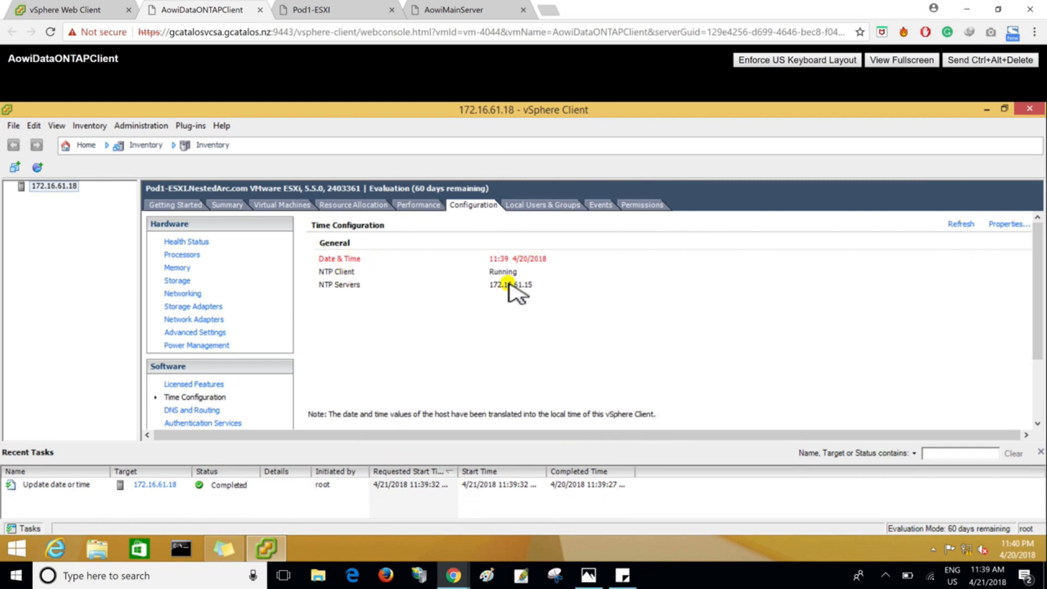
# - Switch to Photos and examine the reference screenshots on setting Active Directory authentication and joining the NESTEDARC.COM domain
pyautogui.press('ctrl+super+Right')
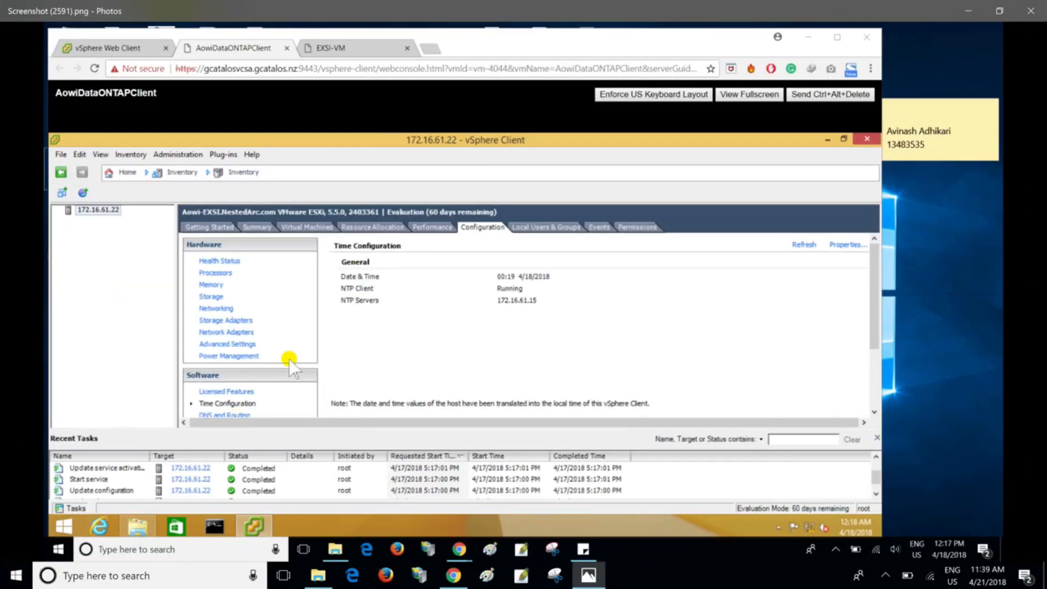
pyautogui.press('Right')
pyautogui.press('Right')
pyautogui.press('Left')
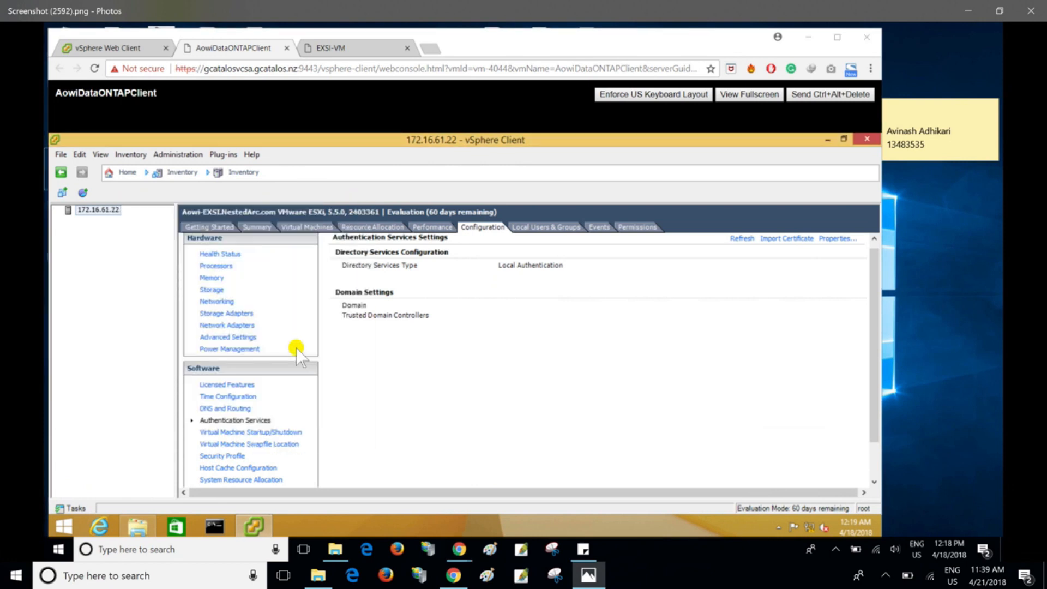
pyautogui.press('Right')
pyautogui.press('Left')
pyautogui.press('Right')
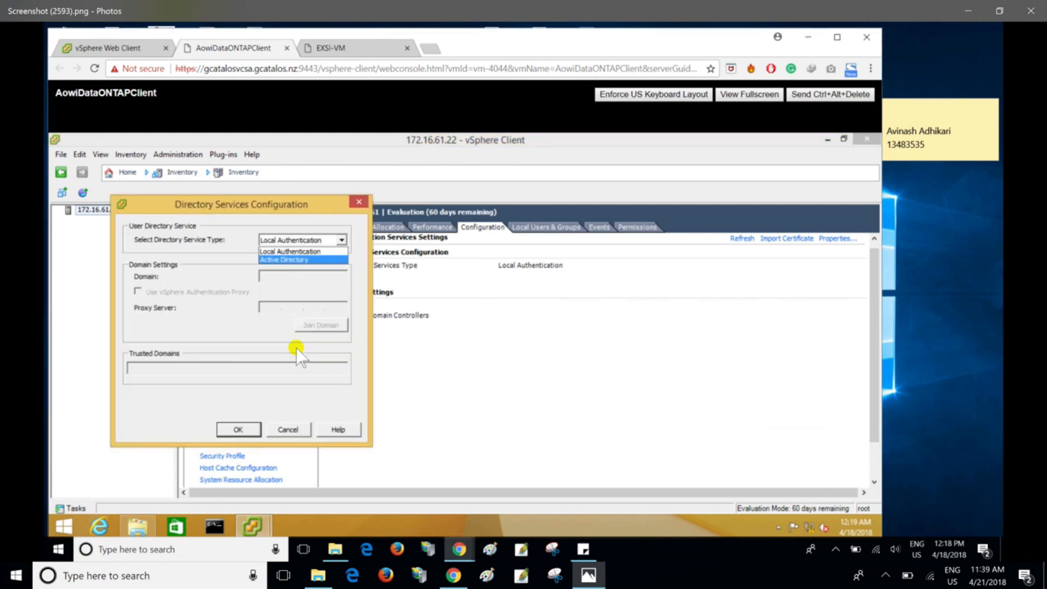
pyautogui.press('Right')
pyautogui.press('Right')
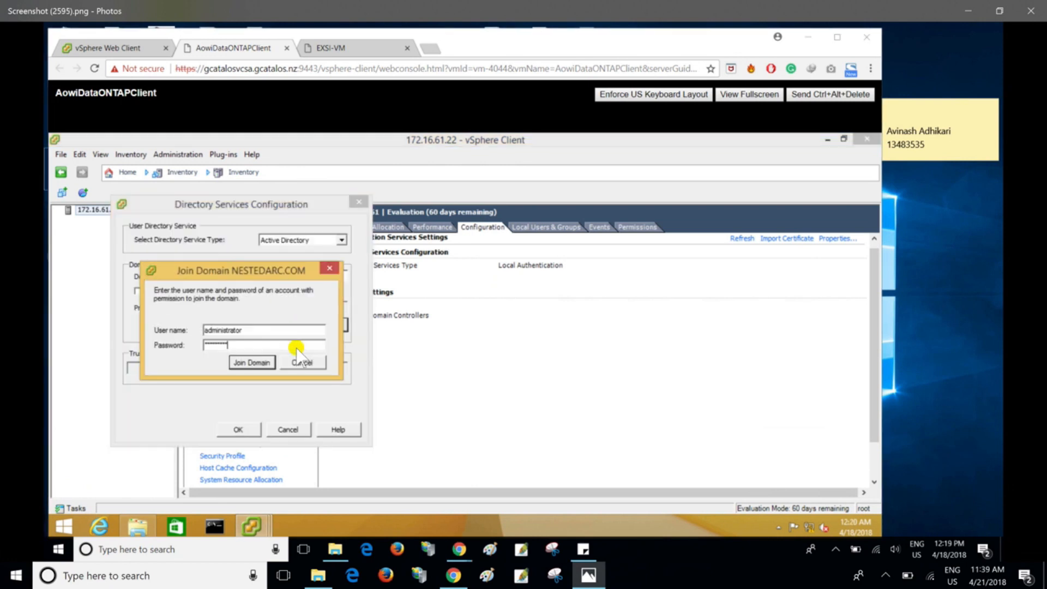
pyautogui.press('Right')
pyautogui.press('Right')
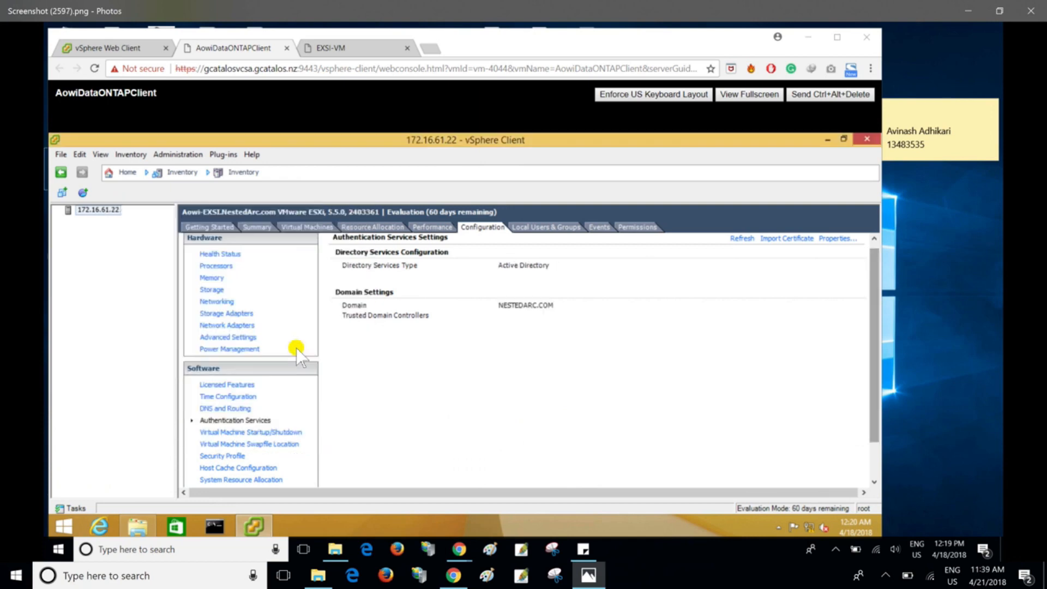
# - Return to the vSphere Client, switch the host's time of day to PM, and check it against the client desktop's clock
pyautogui.hotkey('alt', 'Tab')
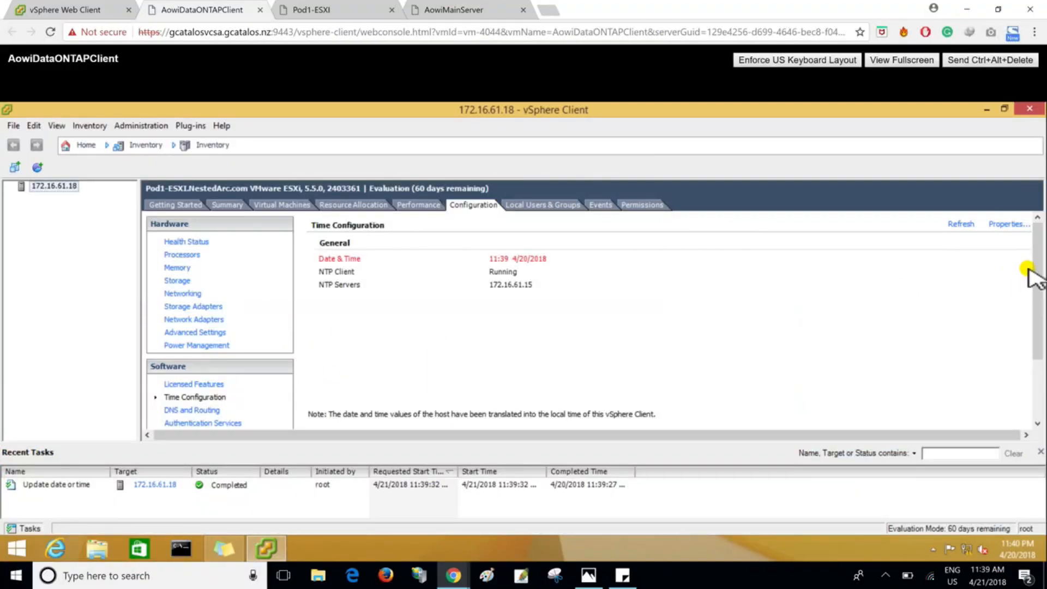
pyautogui.moveTo(1035, 266); pyautogui.dragTo(1041, 292)
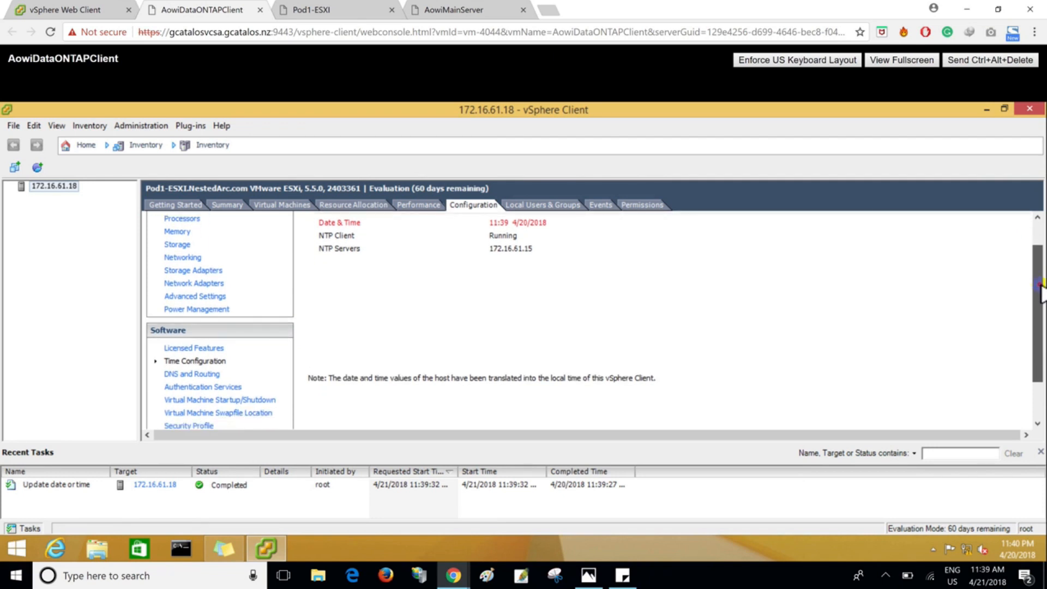
pyautogui.scroll(1, 1043, 275)
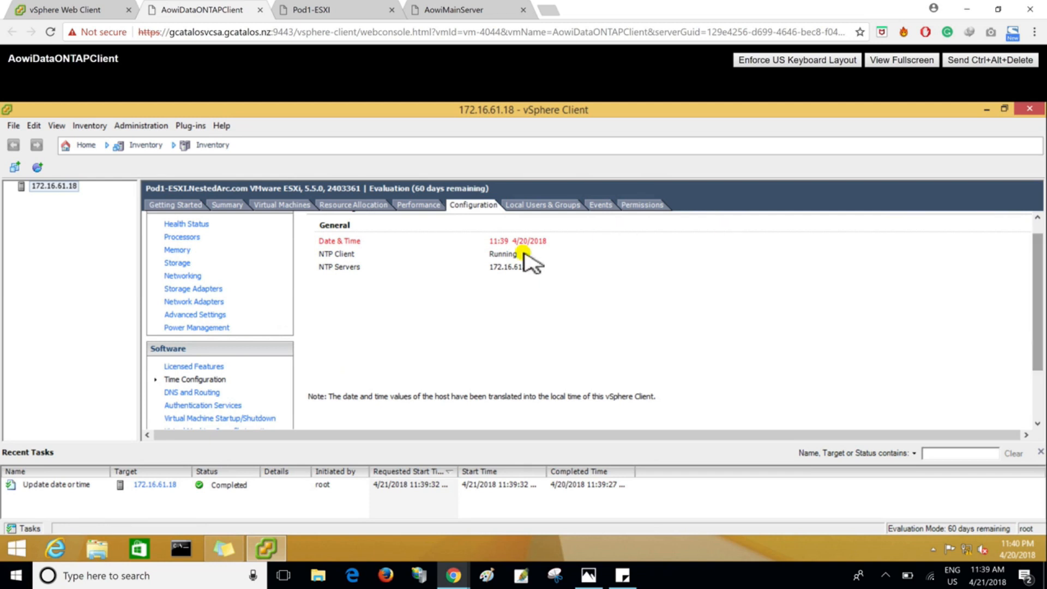
pyautogui.scroll(1, 1039, 262)
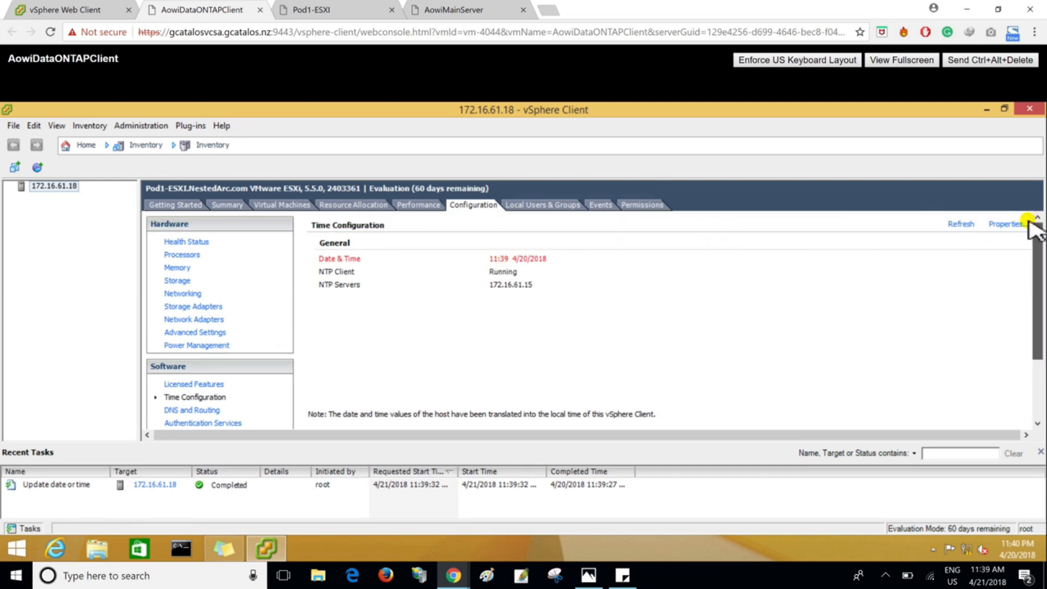
pyautogui.click(1012, 223)
pyautogui.click(499, 271)
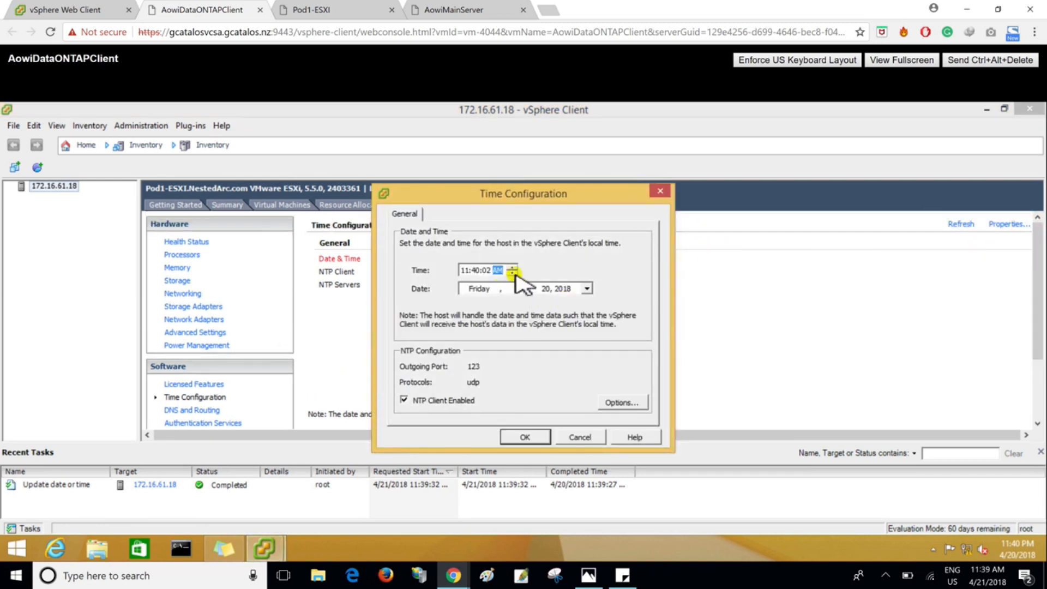
pyautogui.click(525, 437)
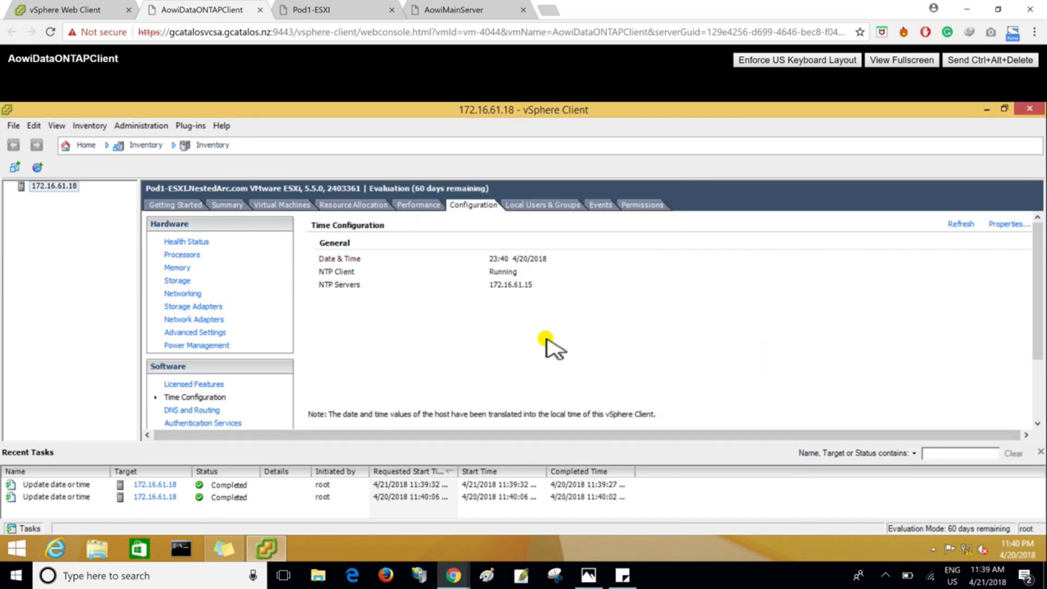
pyautogui.click(1014, 552)
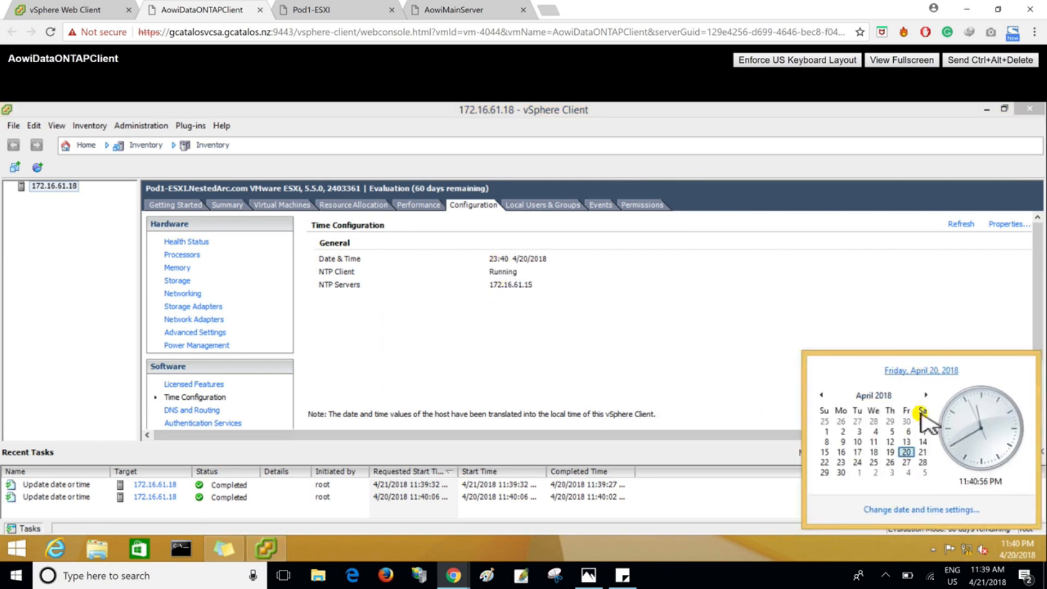
pyautogui.click(337, 393)
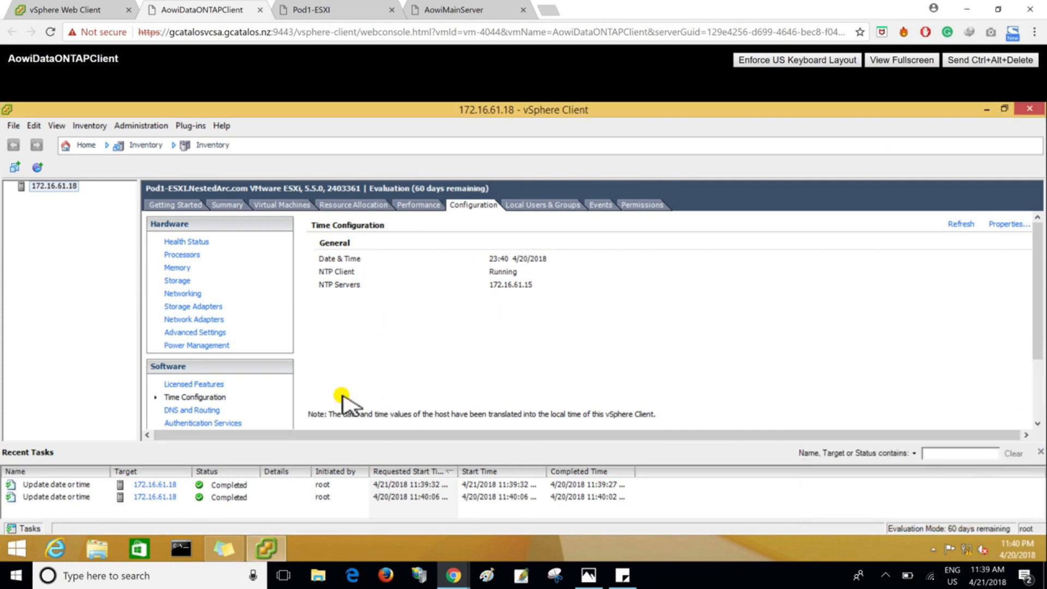
# - In the host's authentication services, set the directory service type to Active Directory and the domain to NestedArc.com
pyautogui.click(205, 425)
pyautogui.click(987, 225)
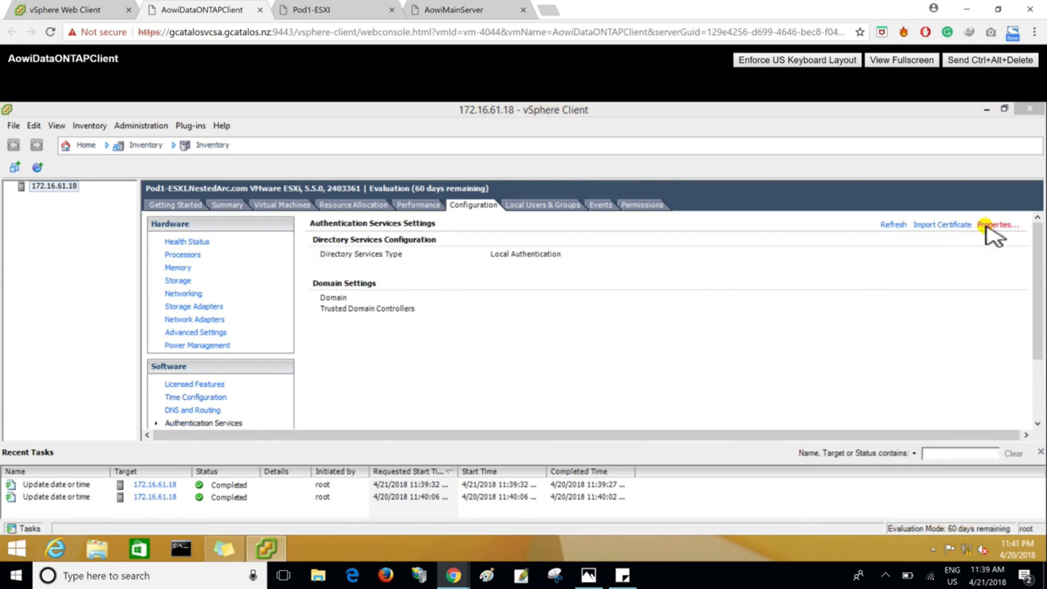
pyautogui.click(338, 237)
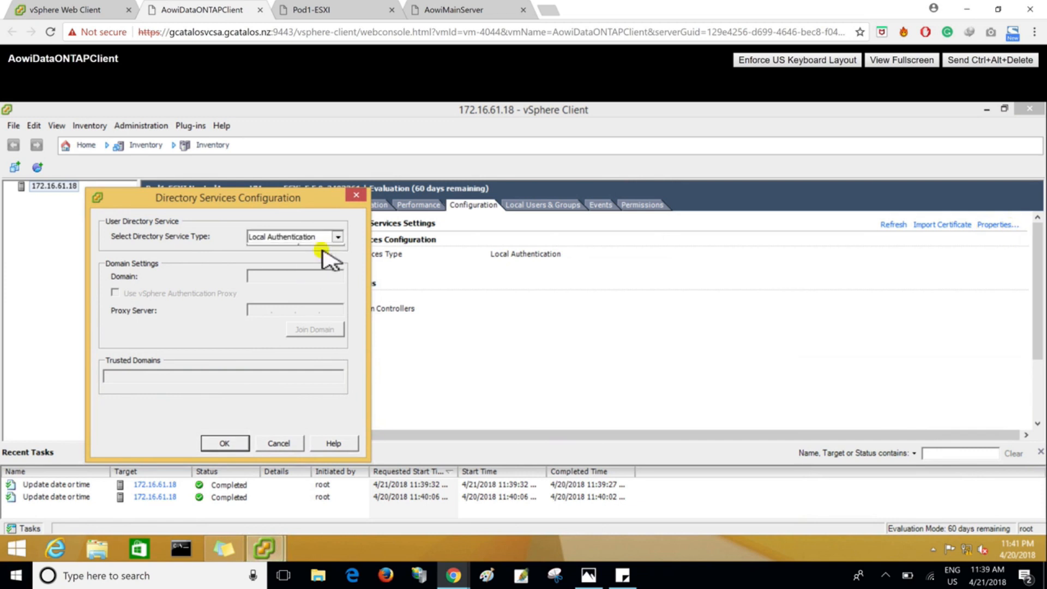
pyautogui.click(288, 259)
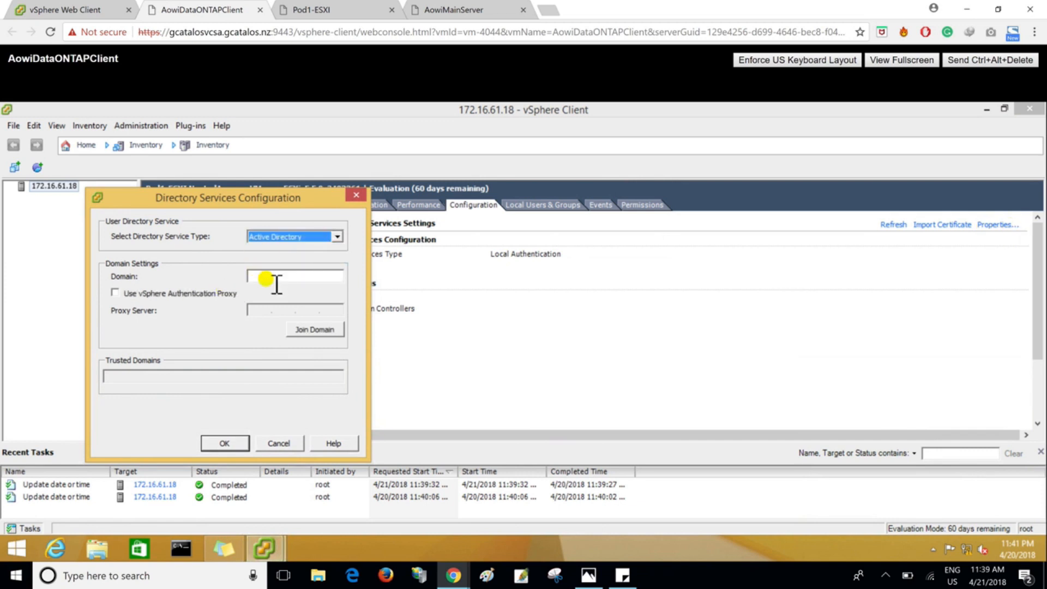
pyautogui.click(277, 279)
pyautogui.write('Nest')
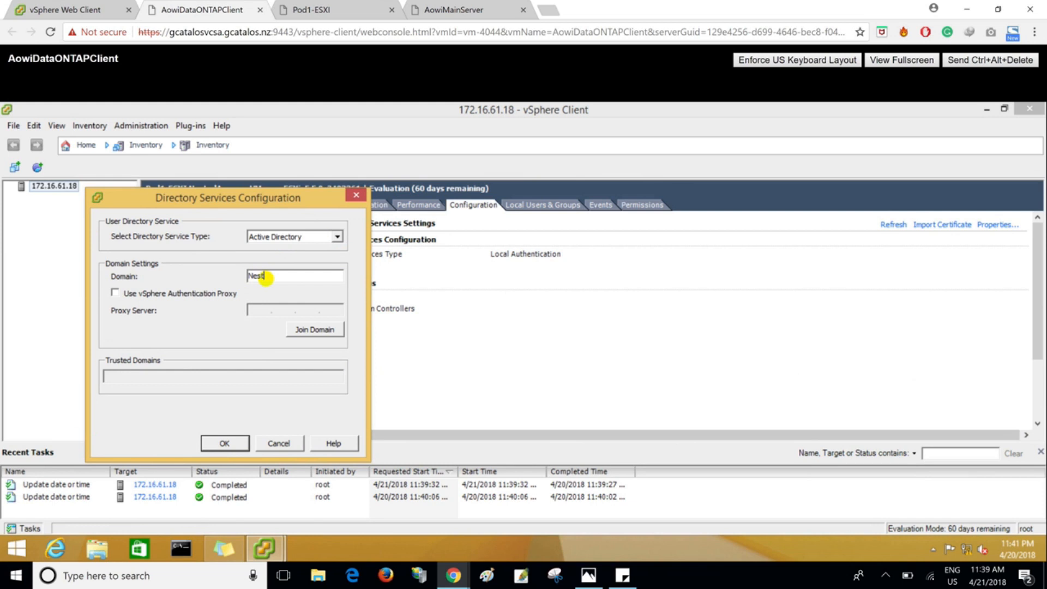
pyautogui.write('edArc.com')
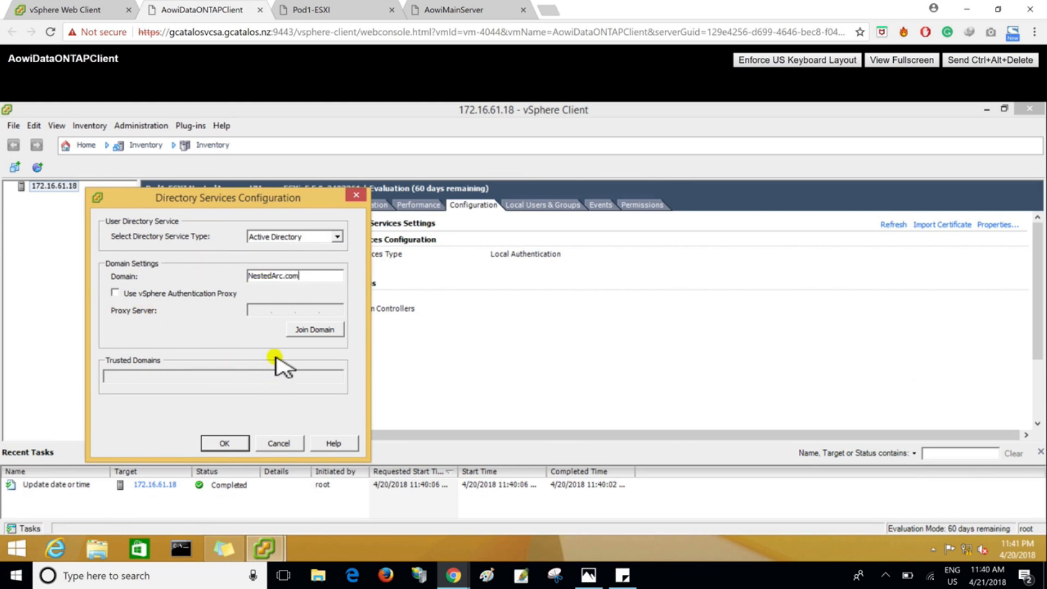
# - Join the host to the domain with the administrator user name and account password, and accept the directory services configuration
pyautogui.click(315, 329)
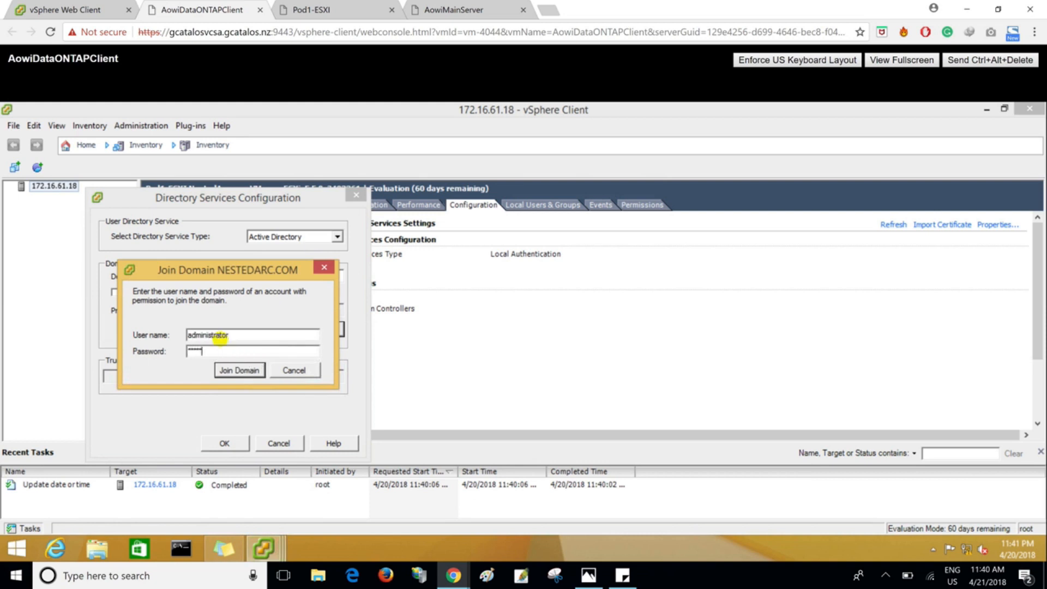
pyautogui.press('Return')
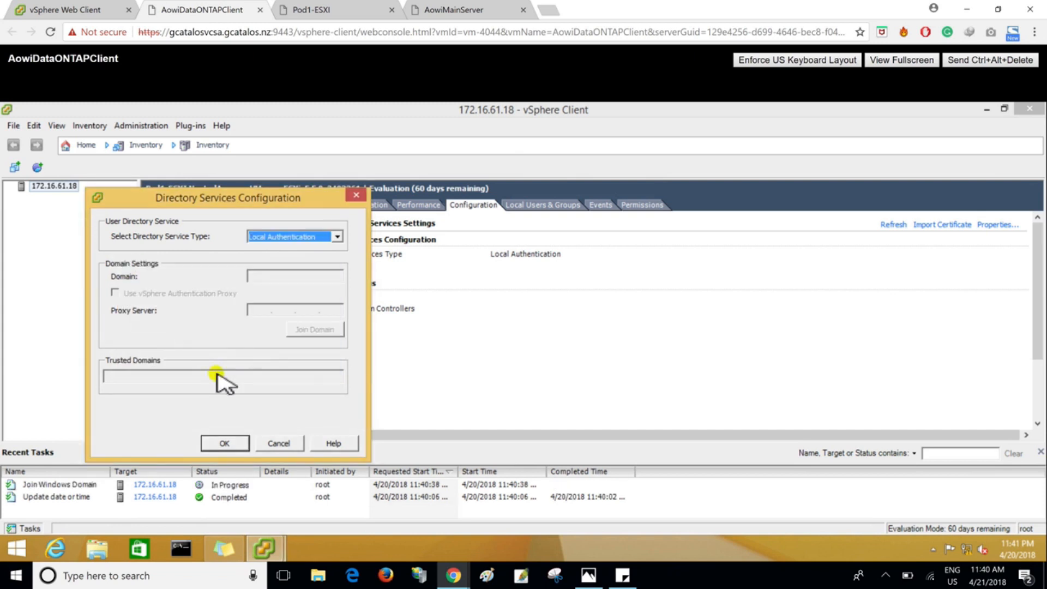
pyautogui.click(223, 443)
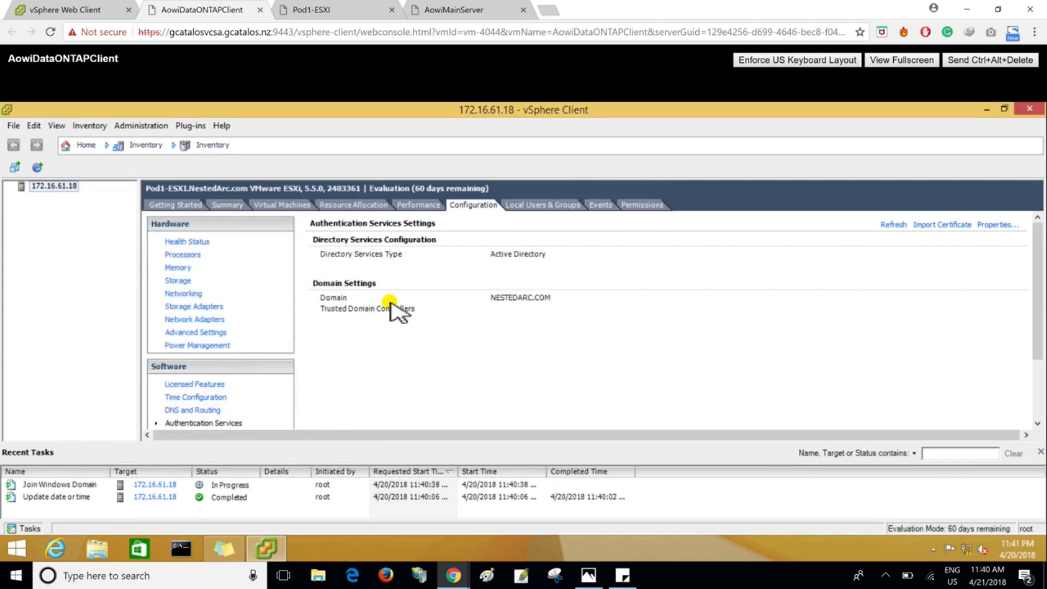